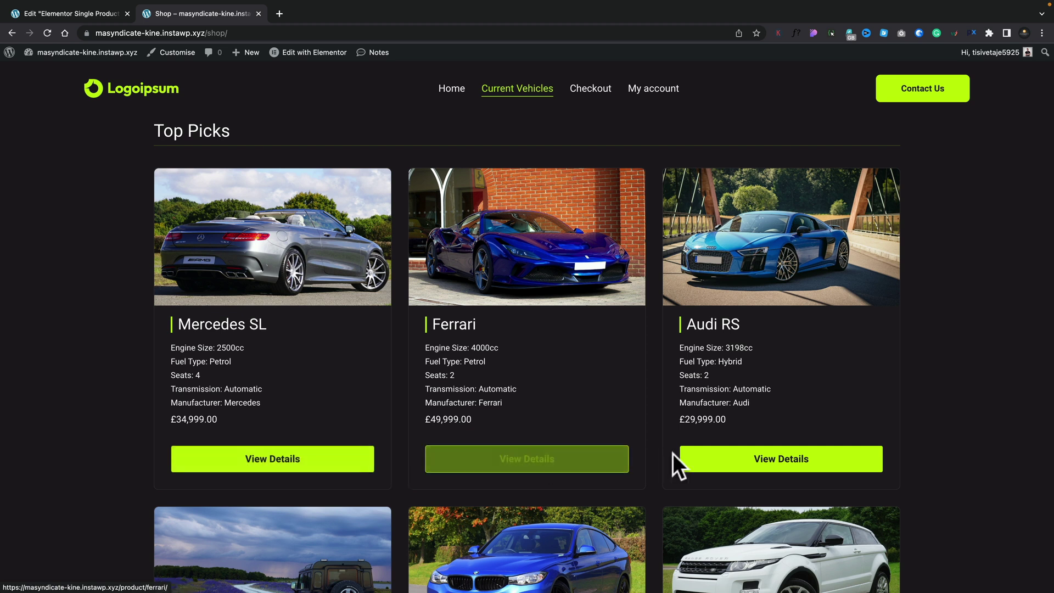
Open the Audi RS product page and examine its single product layout
click(725, 462)
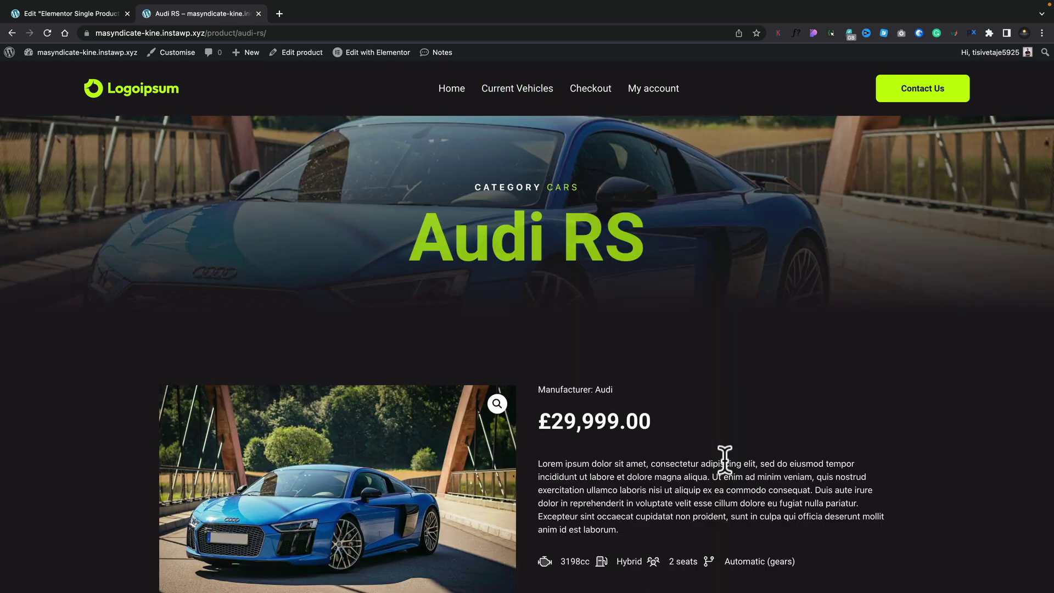
scroll(725, 459, down, 4)
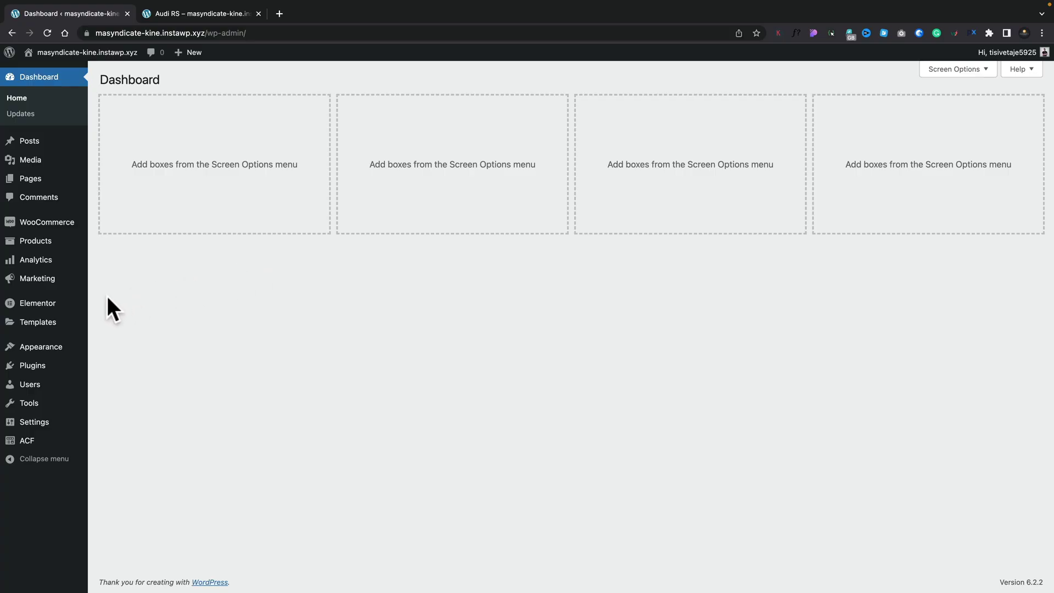
Check the Flexbox Container, Grid Container and Nested Elements experiments among Elementor's features settings
mouse_move(53, 310)
click(109, 306)
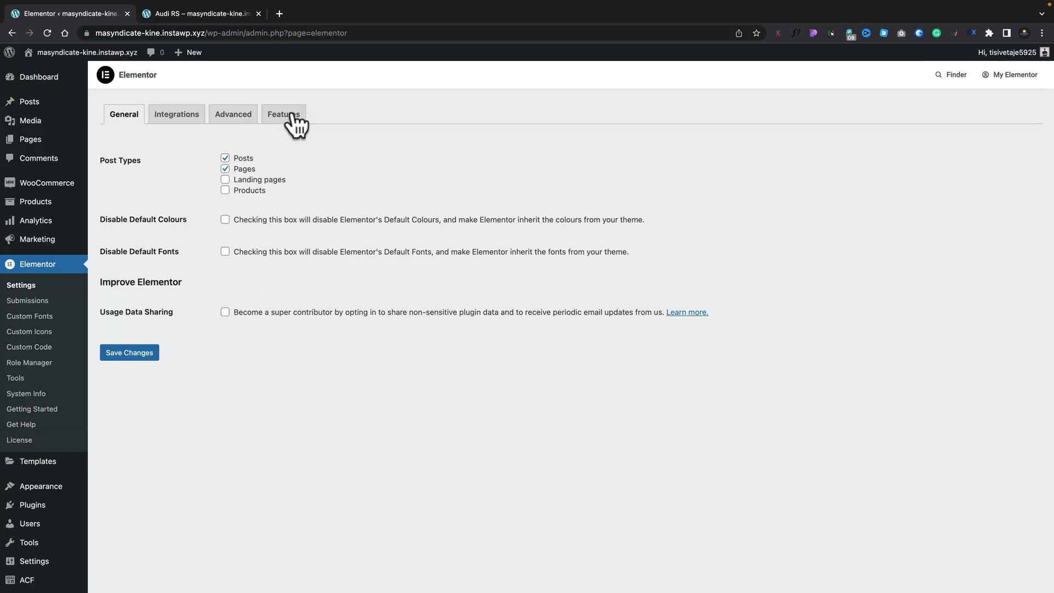
click(286, 115)
scroll(400, 288, down, 3)
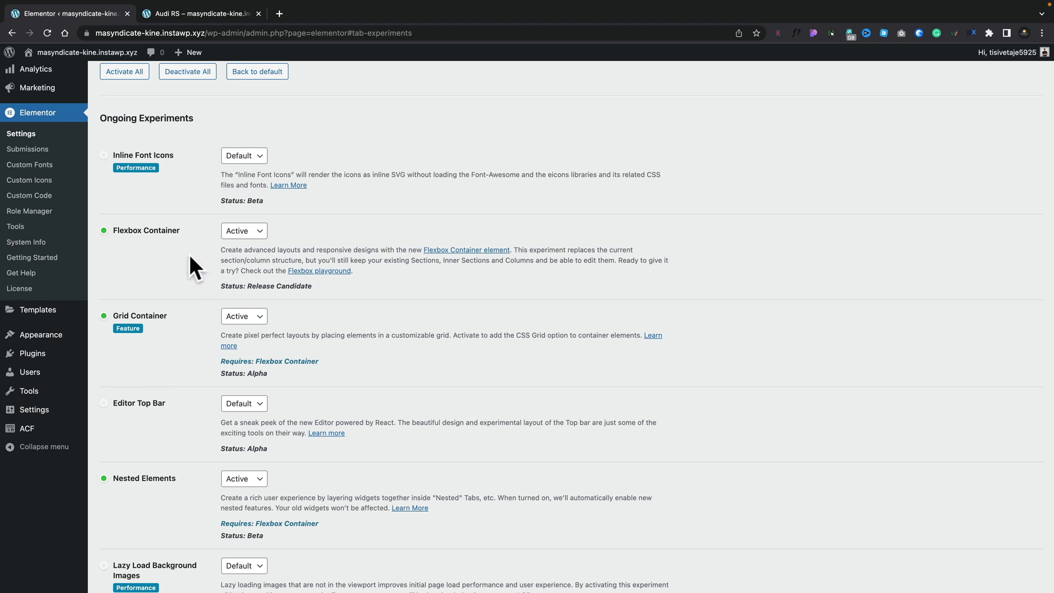
Create a new Single Product template in the Theme Builder and dismiss the template library
mouse_move(66, 315)
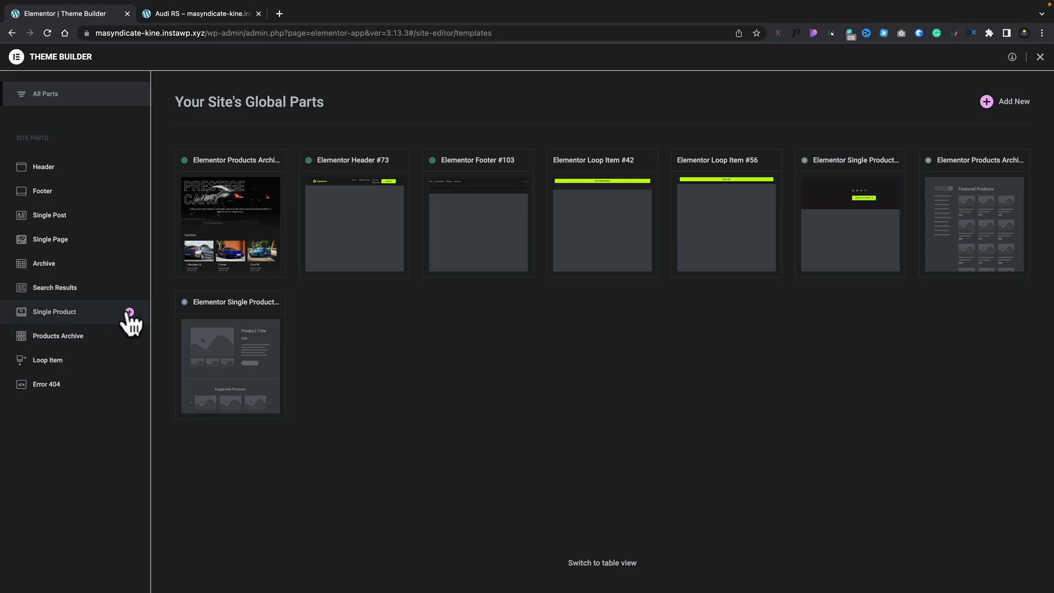
click(130, 312)
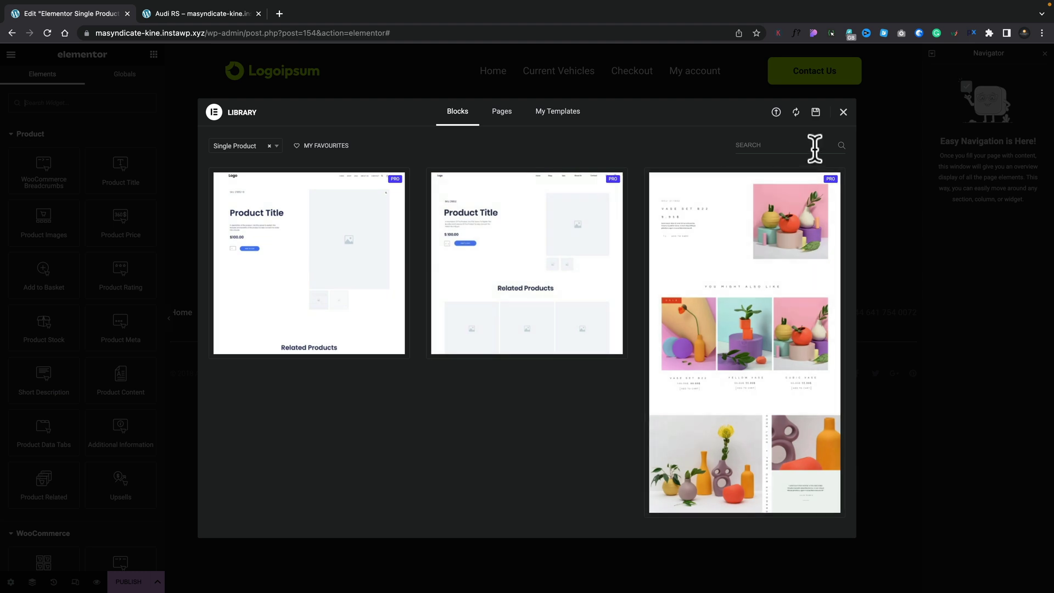
click(843, 112)
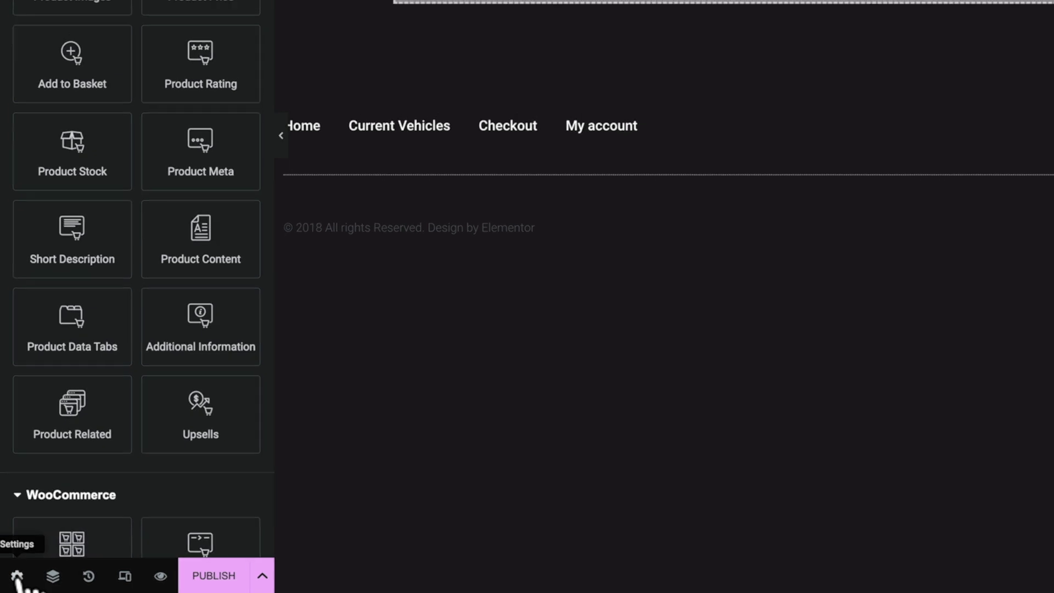
Set the single product template's title to "Default Product Template"
click(10, 581)
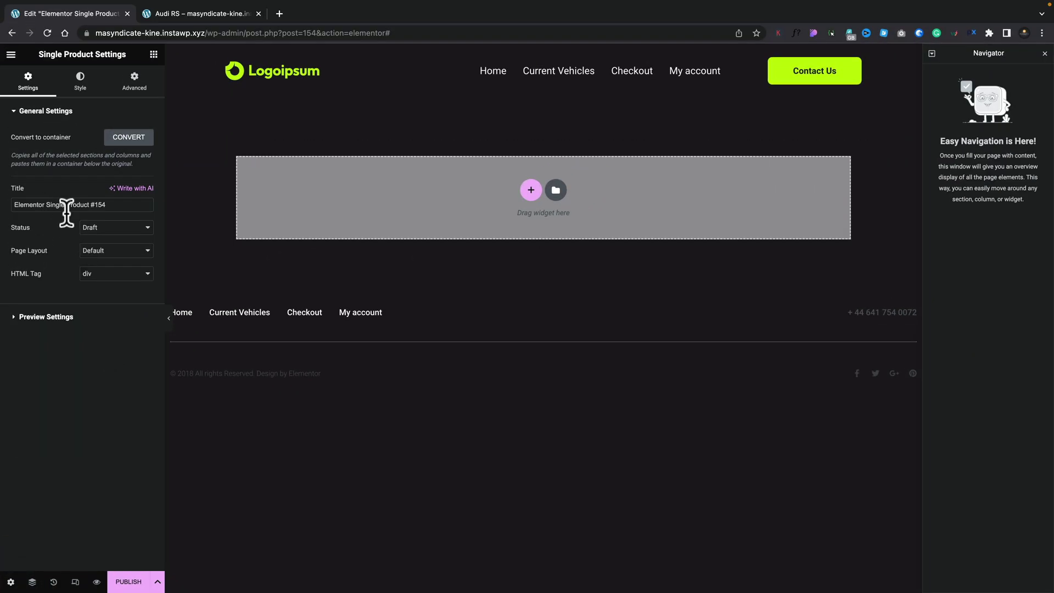
drag(112, 205, 12, 206)
text(Default Product Template)
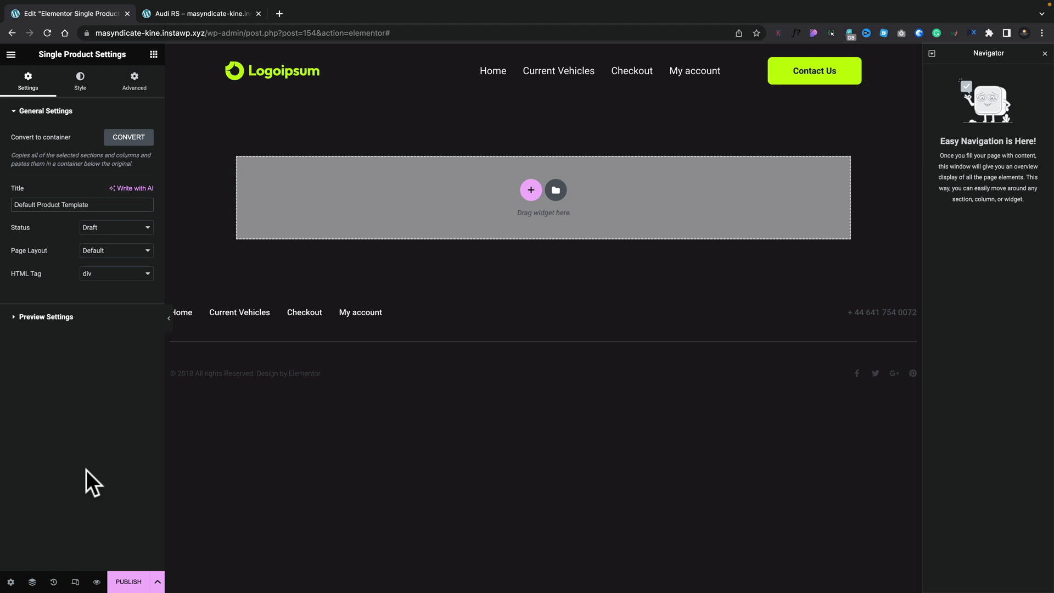
Add a Container from the layout widgets to the template's empty canvas
click(153, 54)
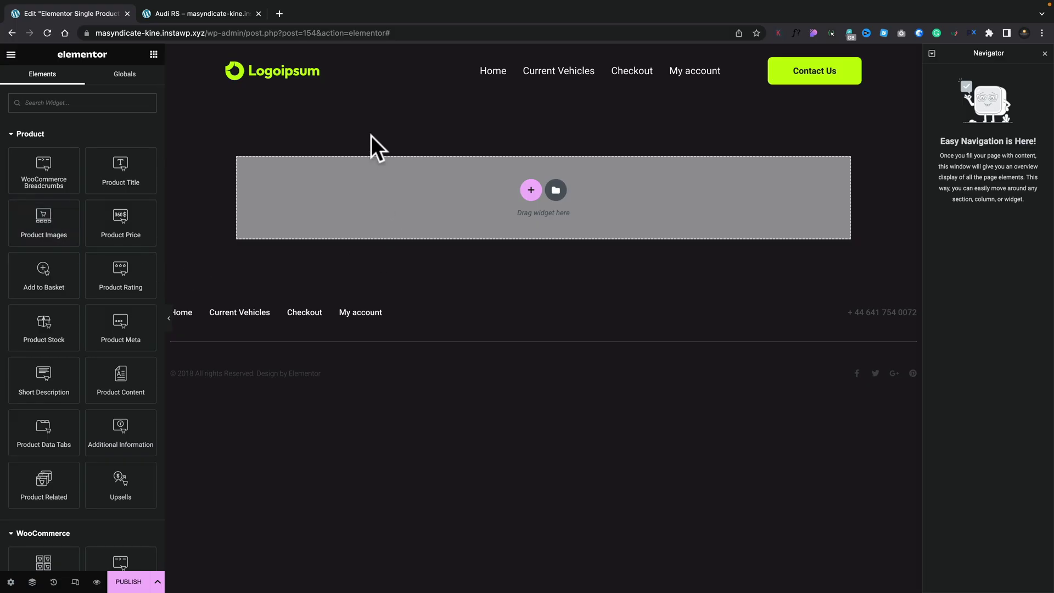
click(197, 10)
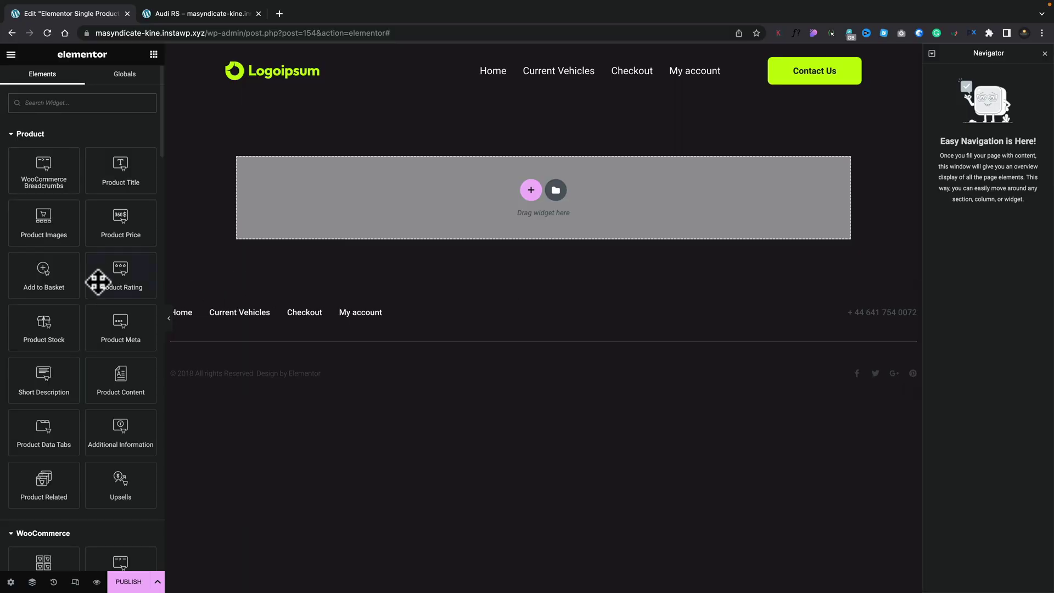
scroll(93, 346, down, 10)
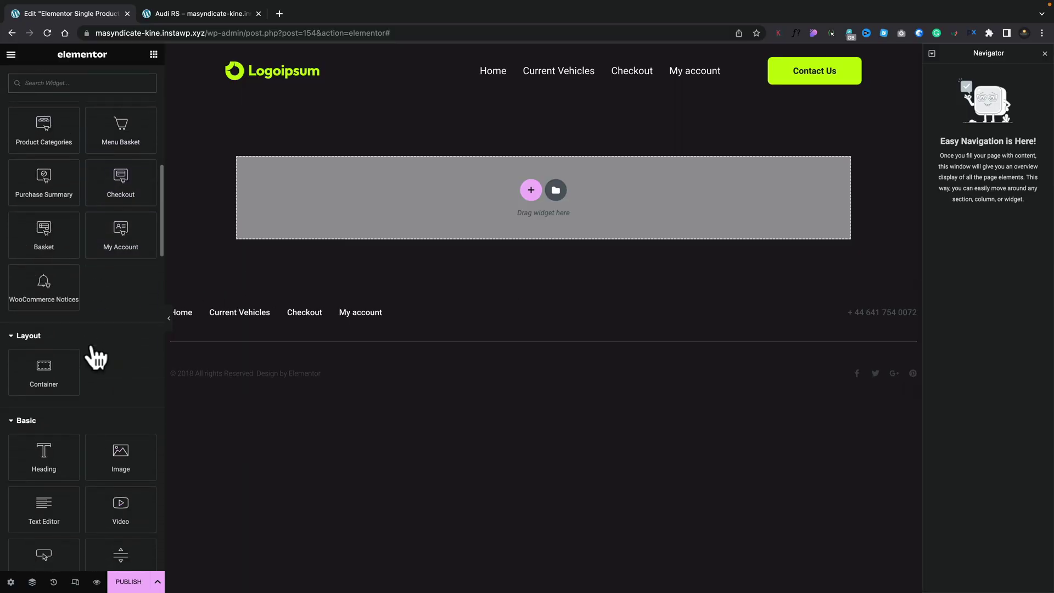
drag(44, 367, 420, 191)
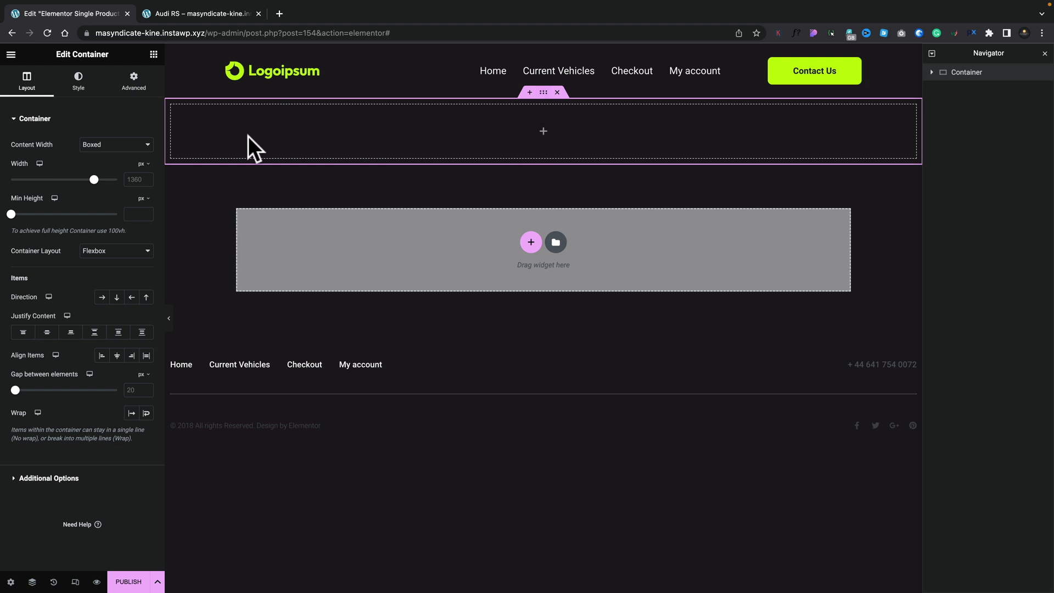
Set the container's minimum height to 40 vh
click(144, 200)
click(146, 247)
click(139, 217)
text(40)
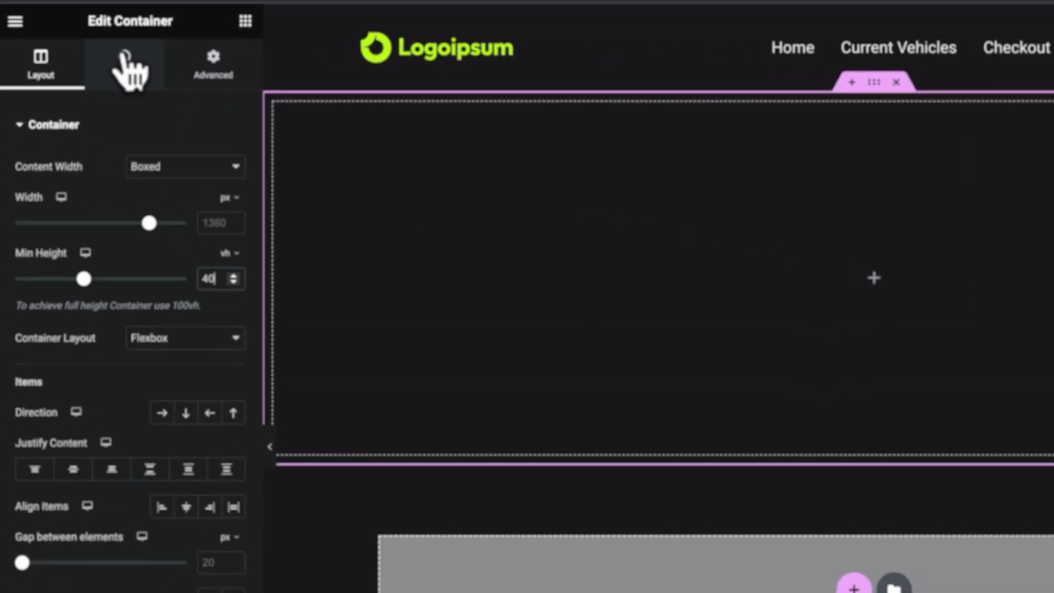
Give the container a classic background that uses the dynamic Featured Image as its image
click(128, 67)
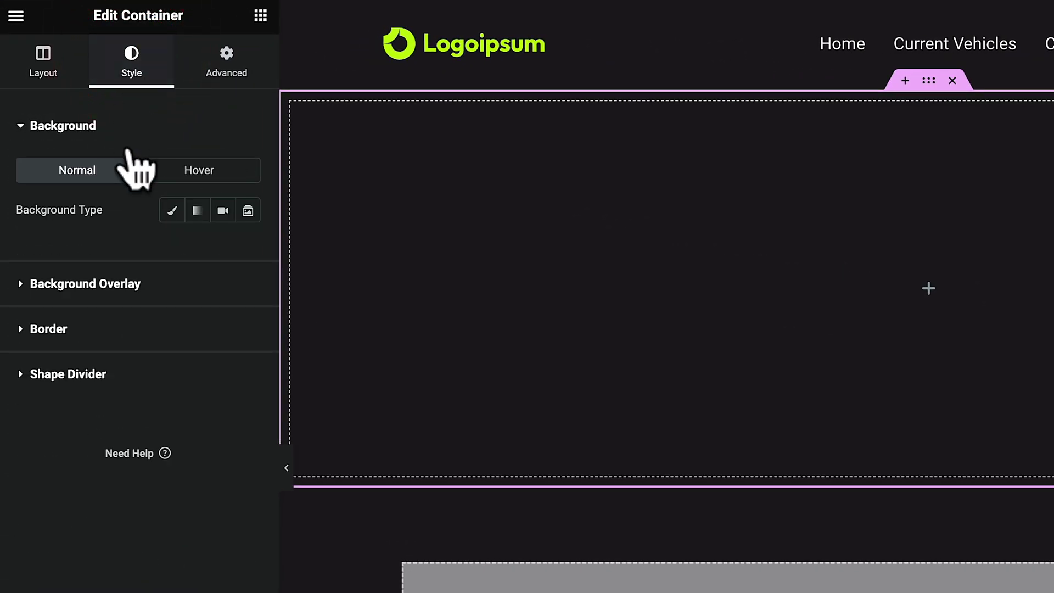
click(170, 212)
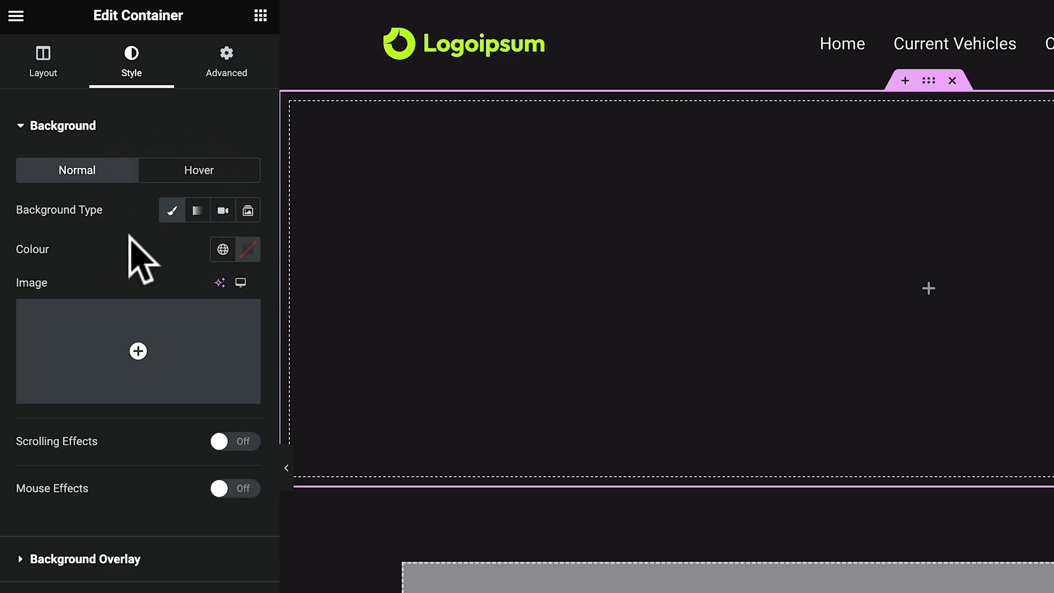
mouse_move(144, 335)
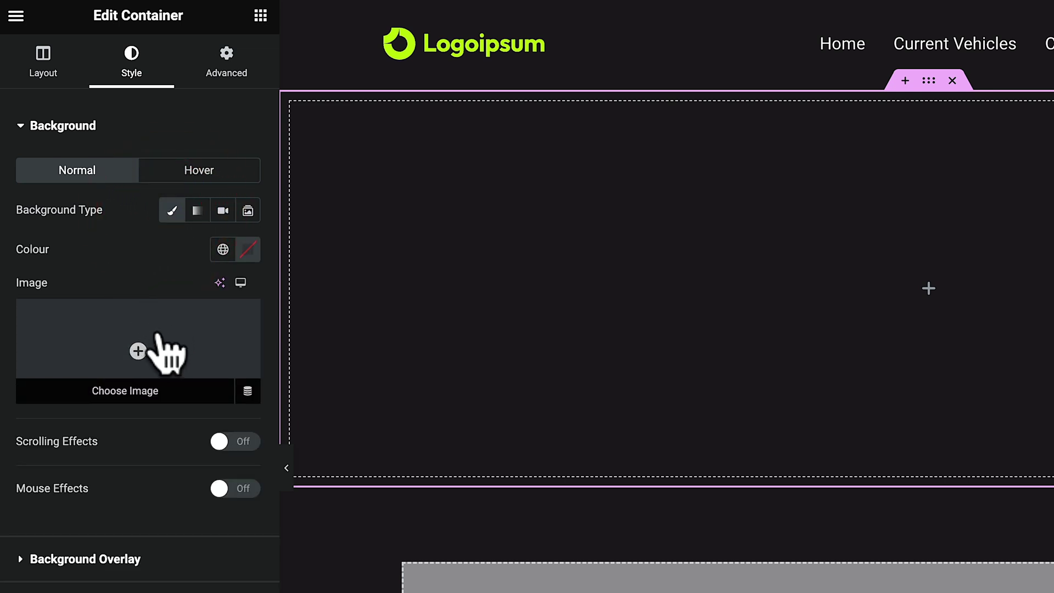
click(247, 391)
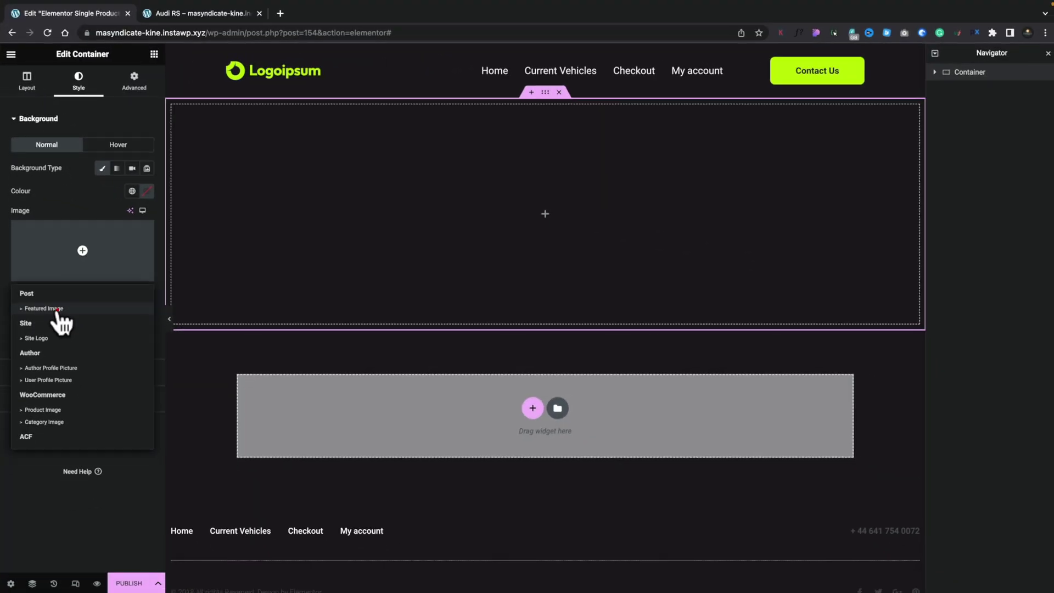
click(92, 449)
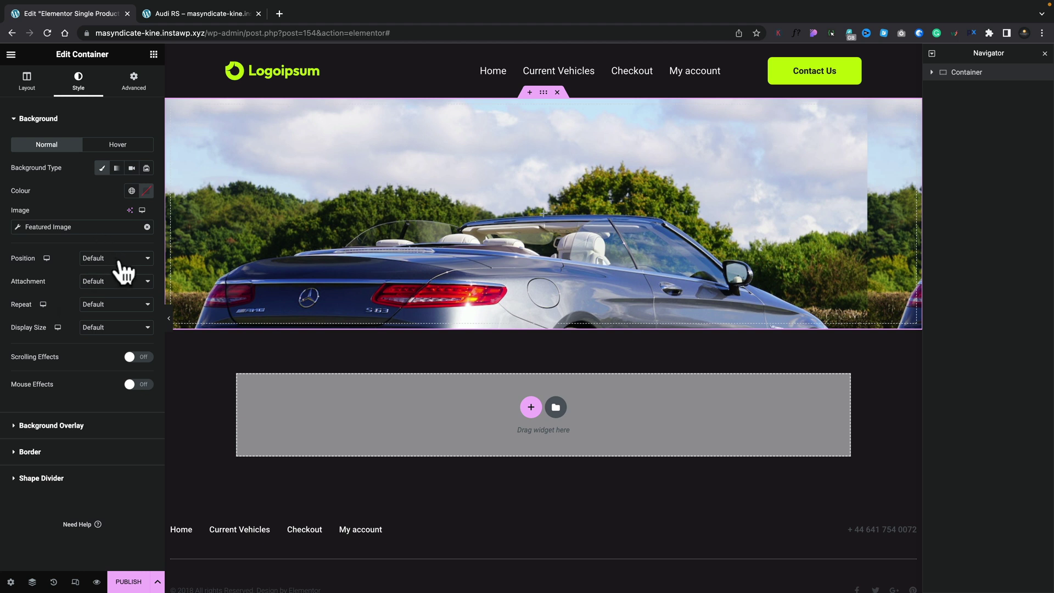
Set the background image's position to Centre Centre, repeat to No-repeat and display size to Cover
click(121, 262)
click(121, 269)
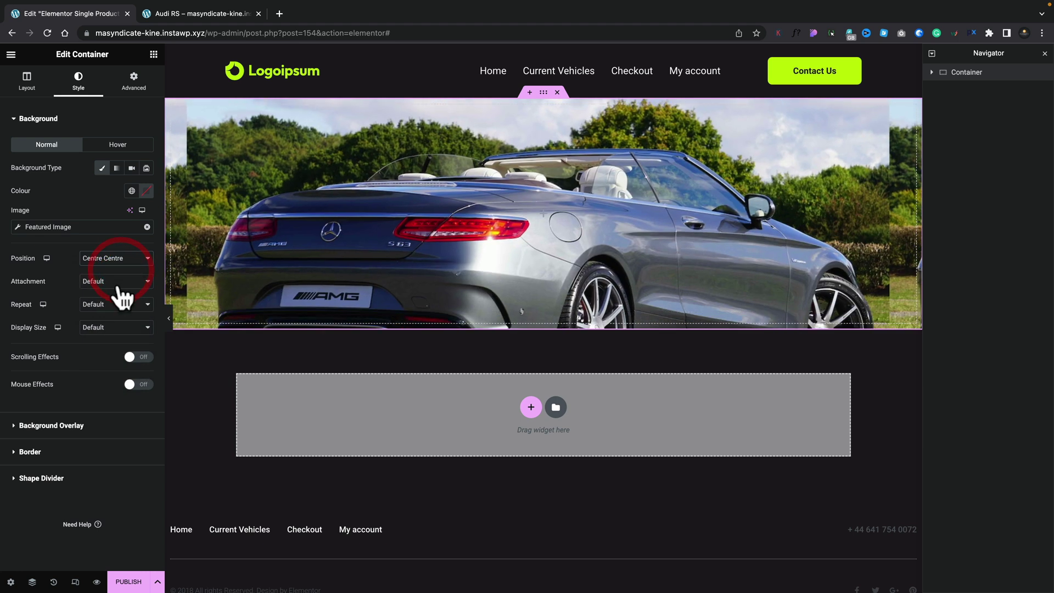
click(109, 306)
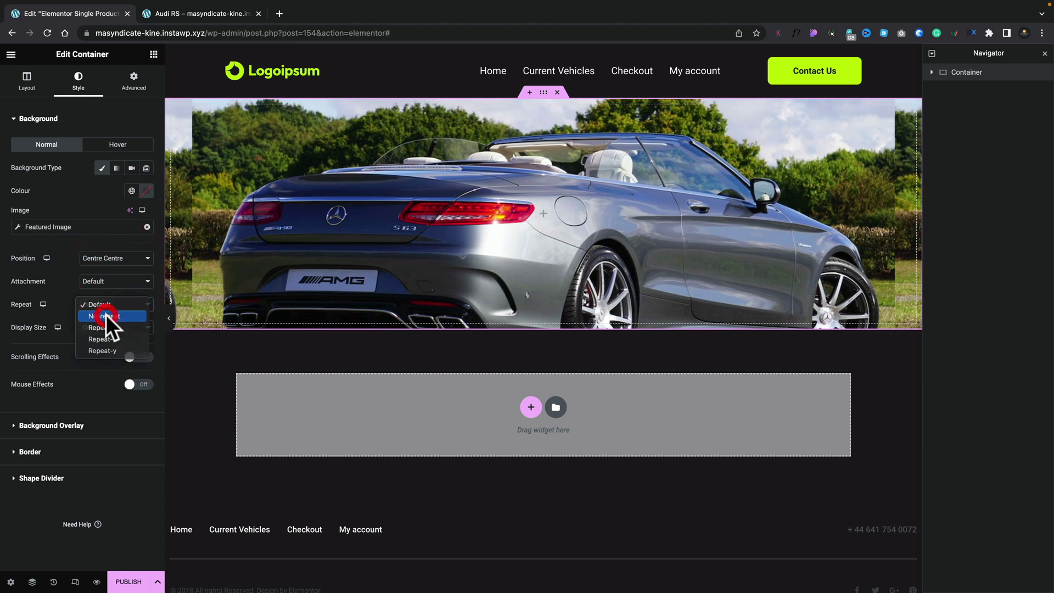
click(107, 314)
click(104, 328)
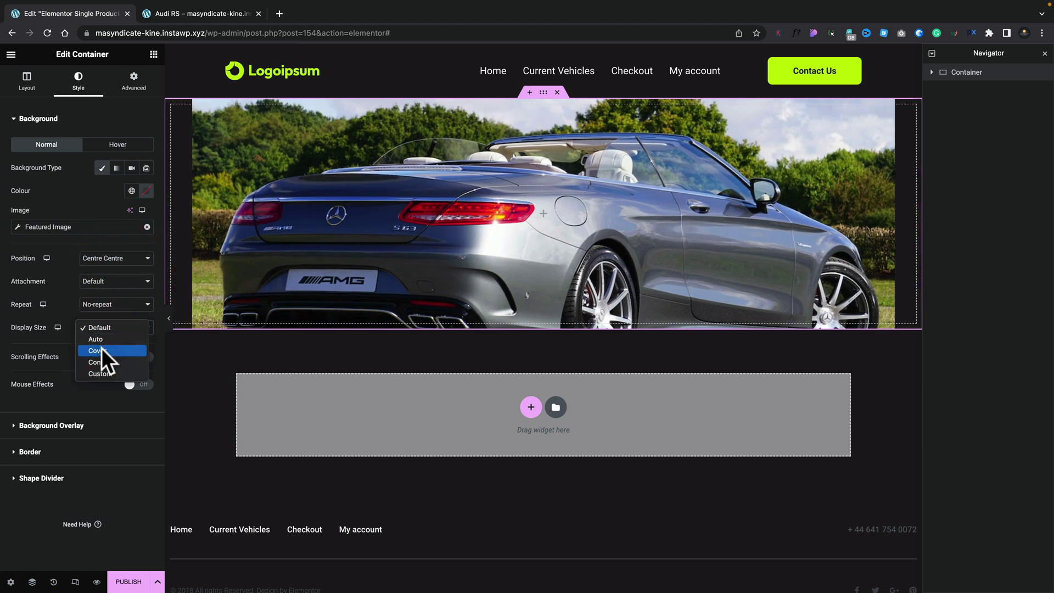
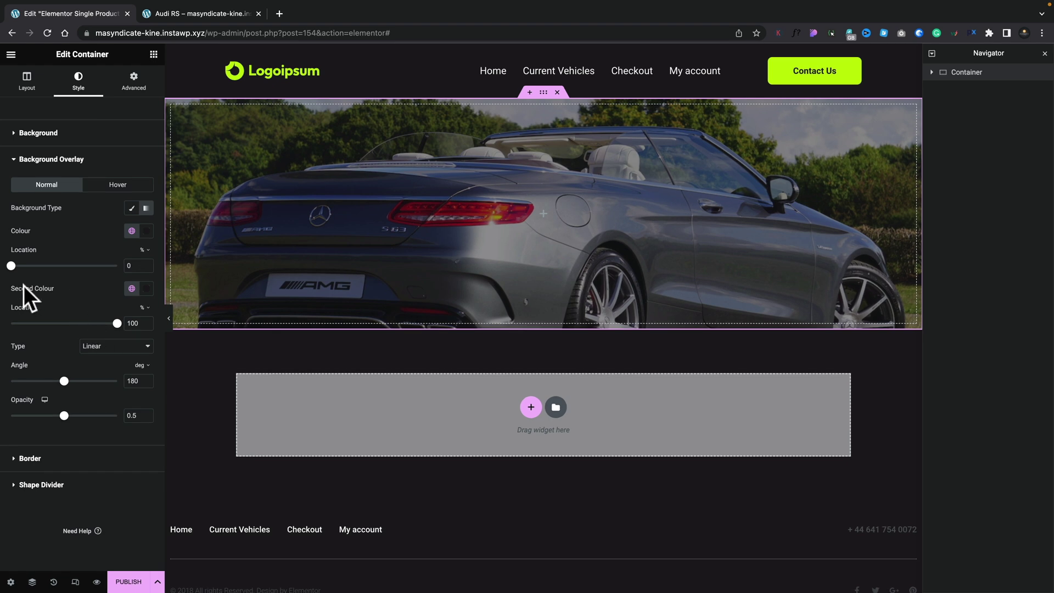
Raise the gradient overlay's opacity to 1 and make its first colour almost fully transparent, #1D191E03
drag(65, 416, 119, 424)
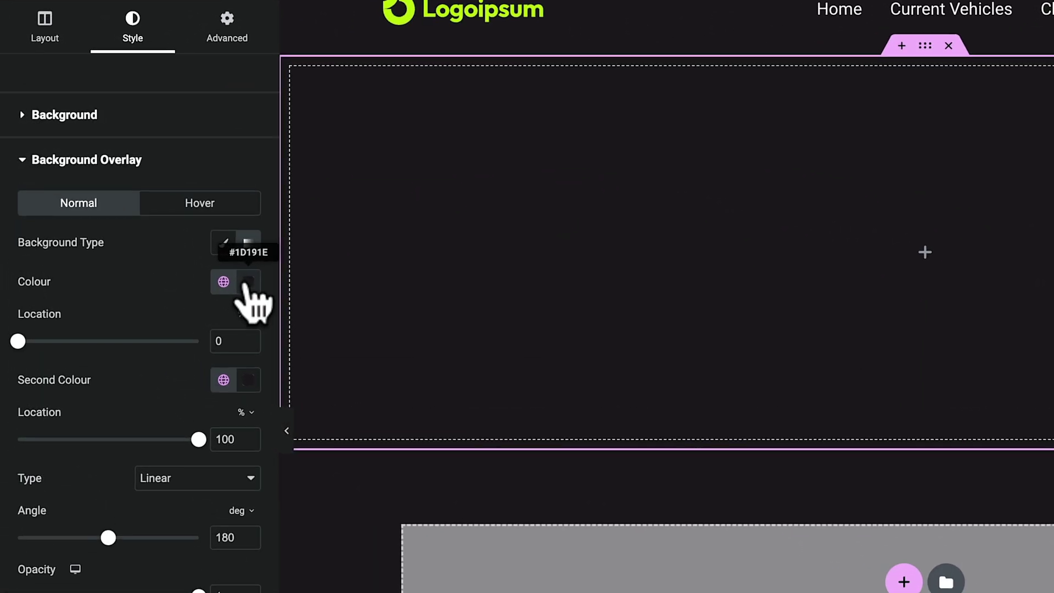
click(248, 282)
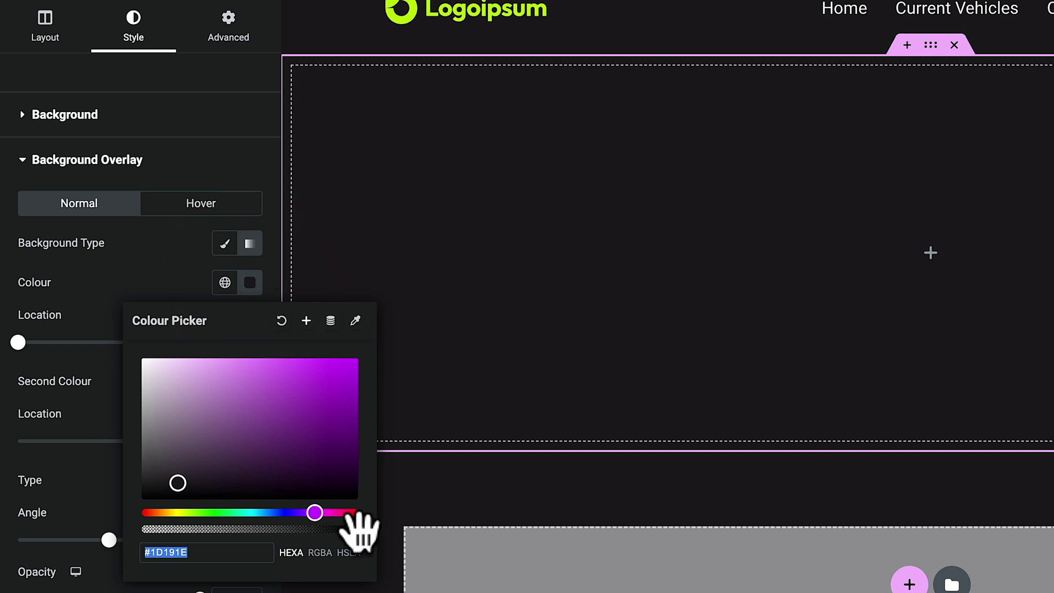
drag(354, 529, 143, 529)
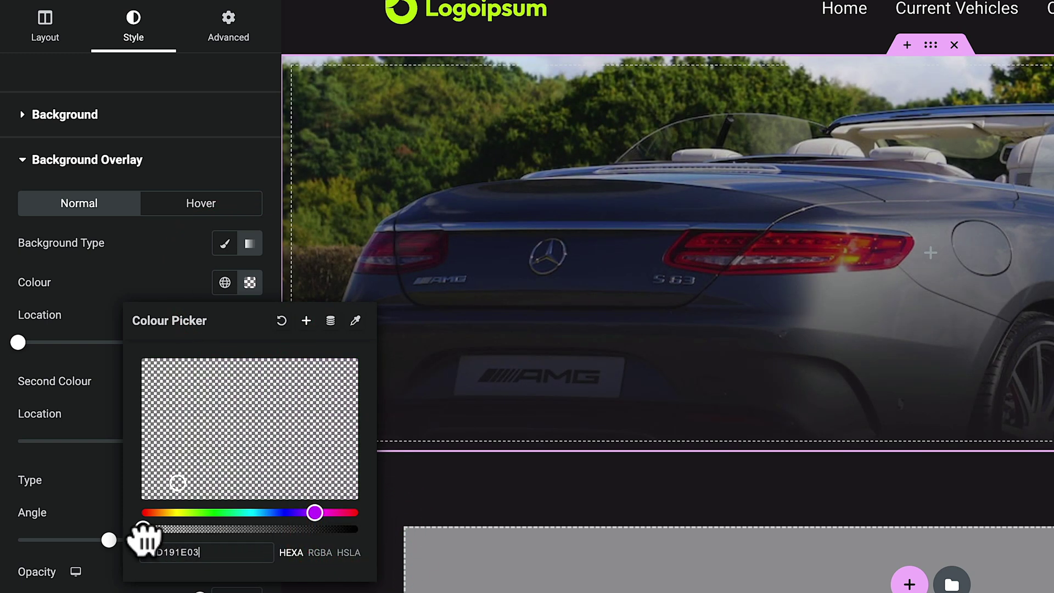
click(80, 289)
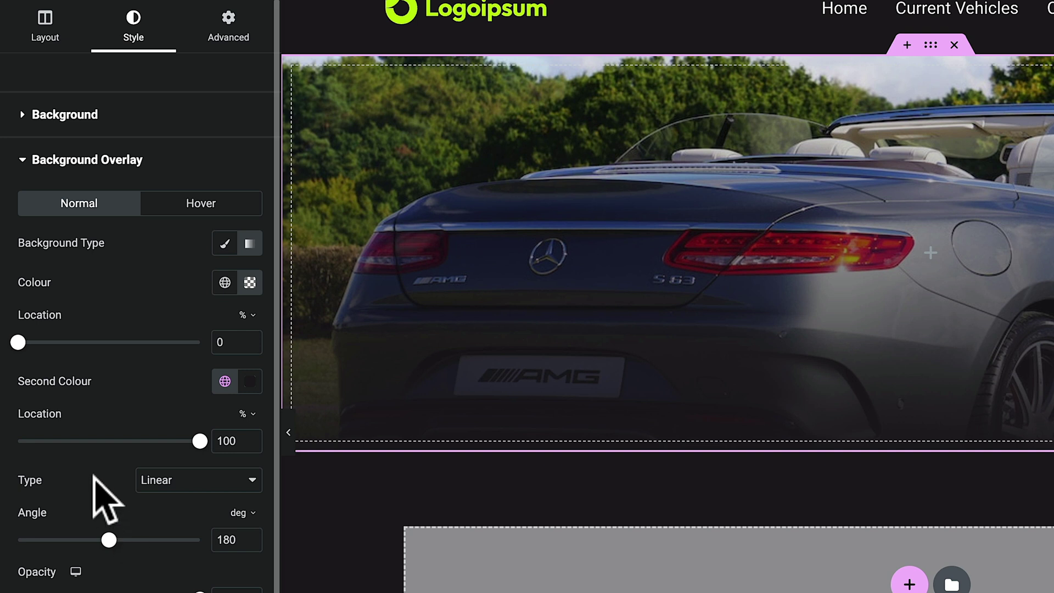
Set the overlay's second colour location to 85% and make its first colour partly opaque to darken the image
drag(200, 441, 172, 440)
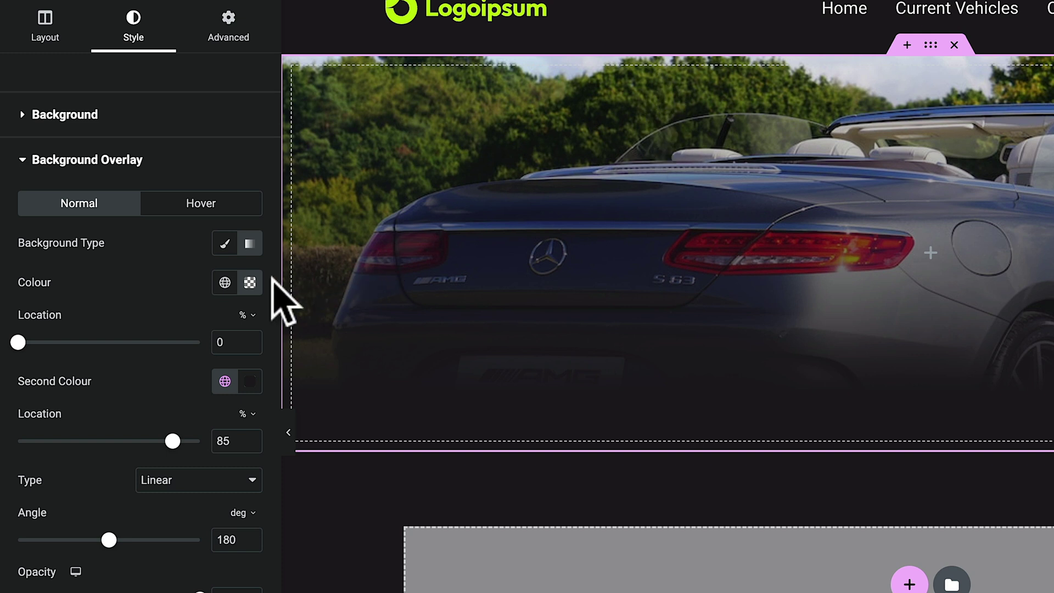
click(250, 283)
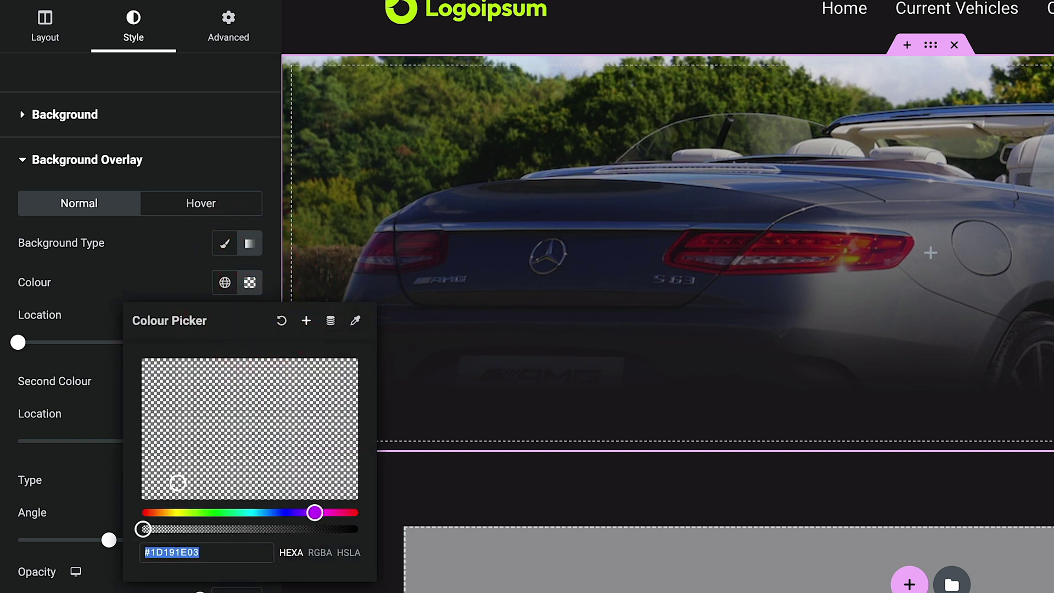
drag(141, 529, 210, 530)
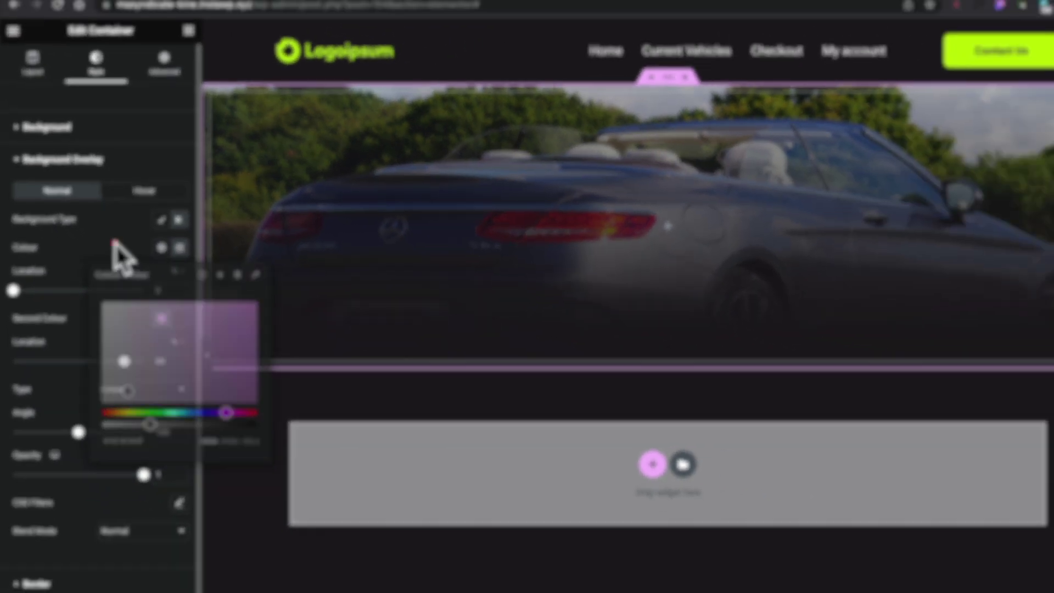
click(118, 256)
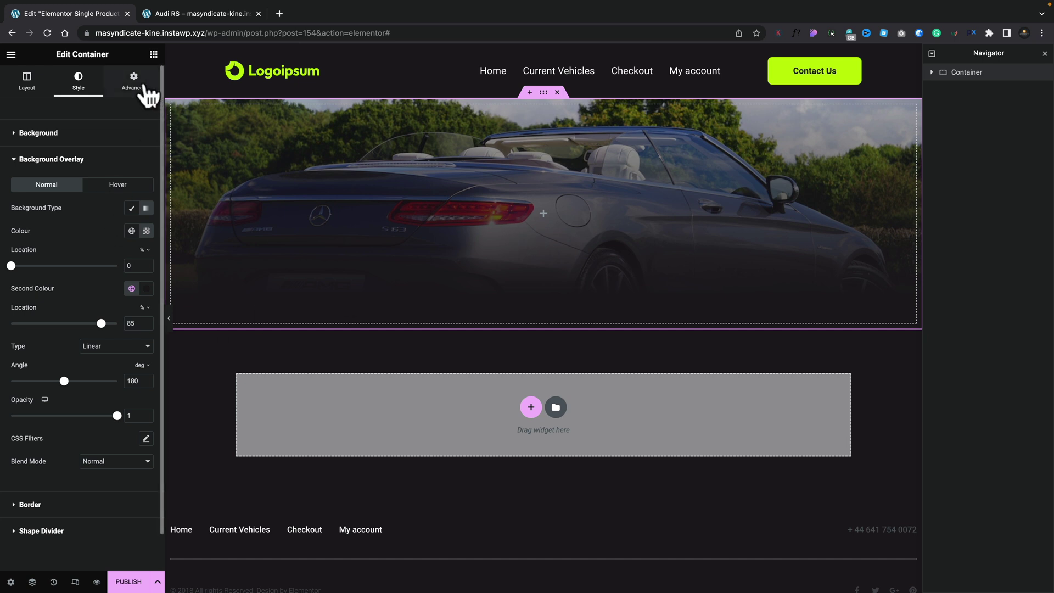
Add a Product Title widget inside the hero container
click(153, 56)
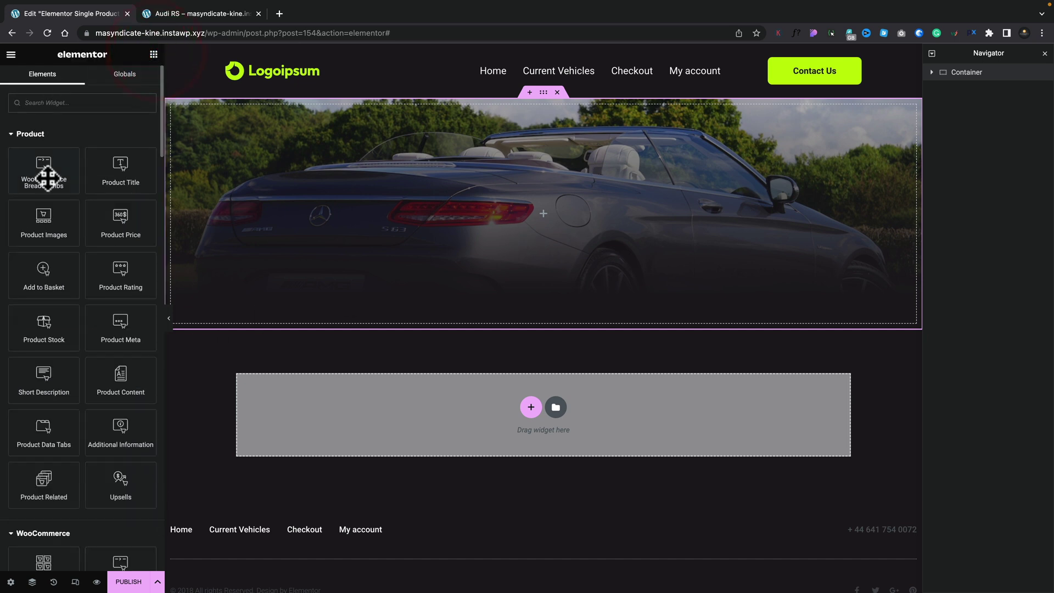
drag(146, 183, 463, 212)
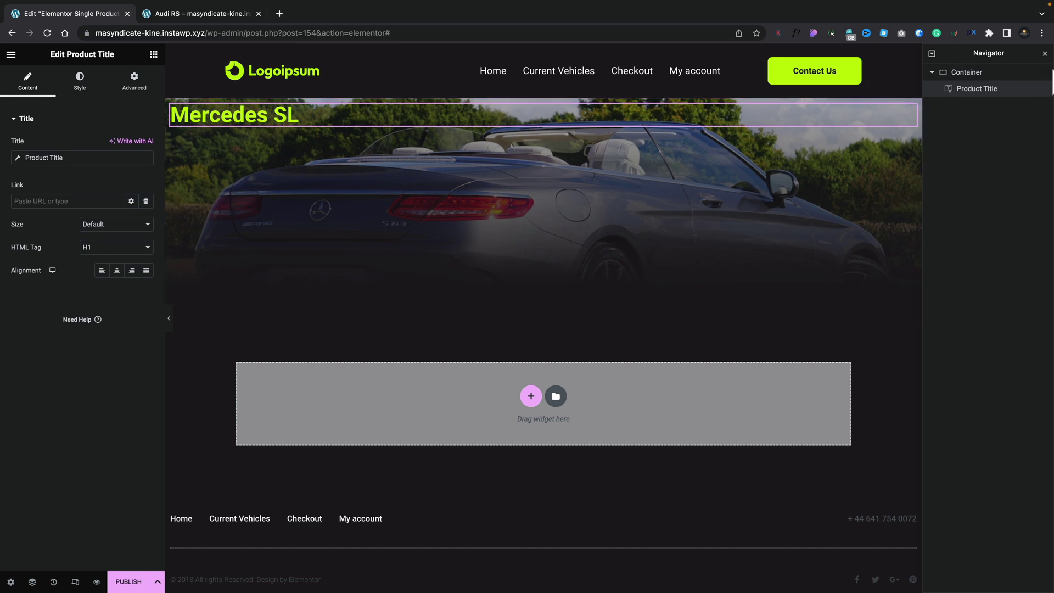
Centre the hero container's contents both vertically and horizontally by setting its justify content and align items options to centre
click(983, 74)
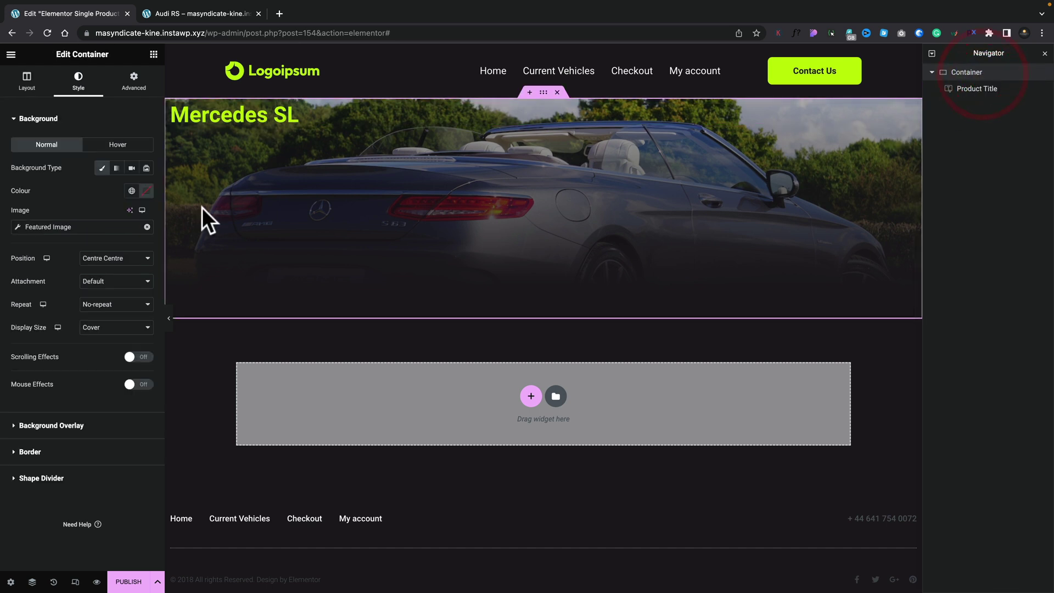
click(27, 90)
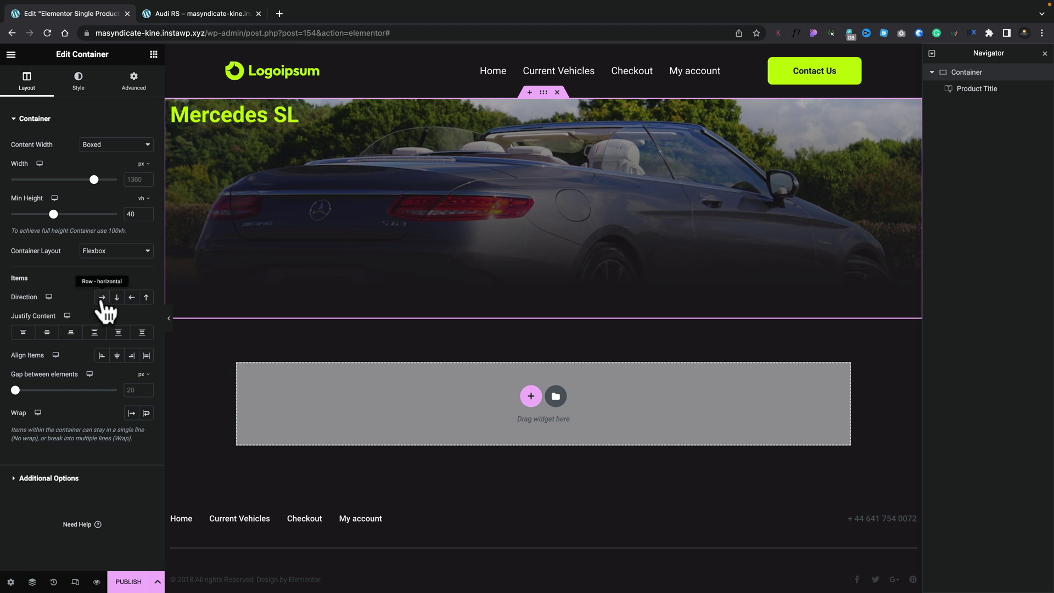
click(48, 333)
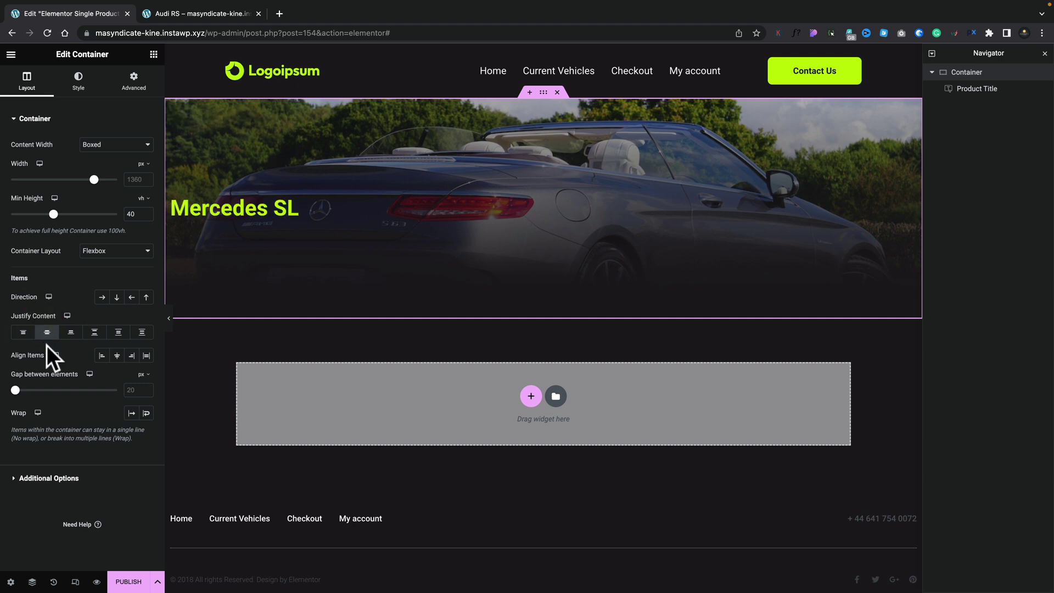
click(117, 355)
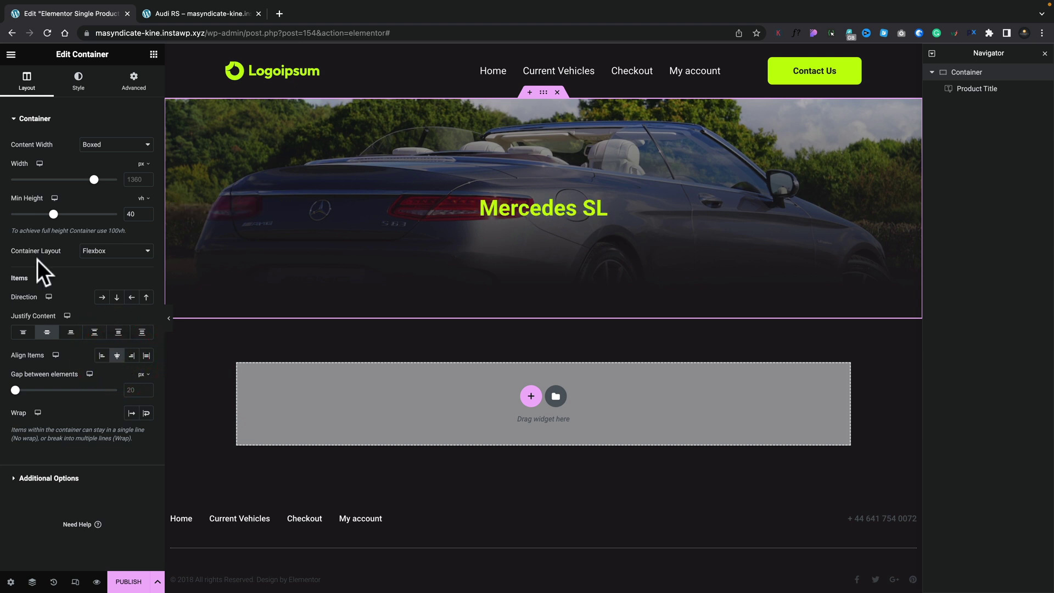
Set the Product Title widget's typography size to 75 px
click(974, 89)
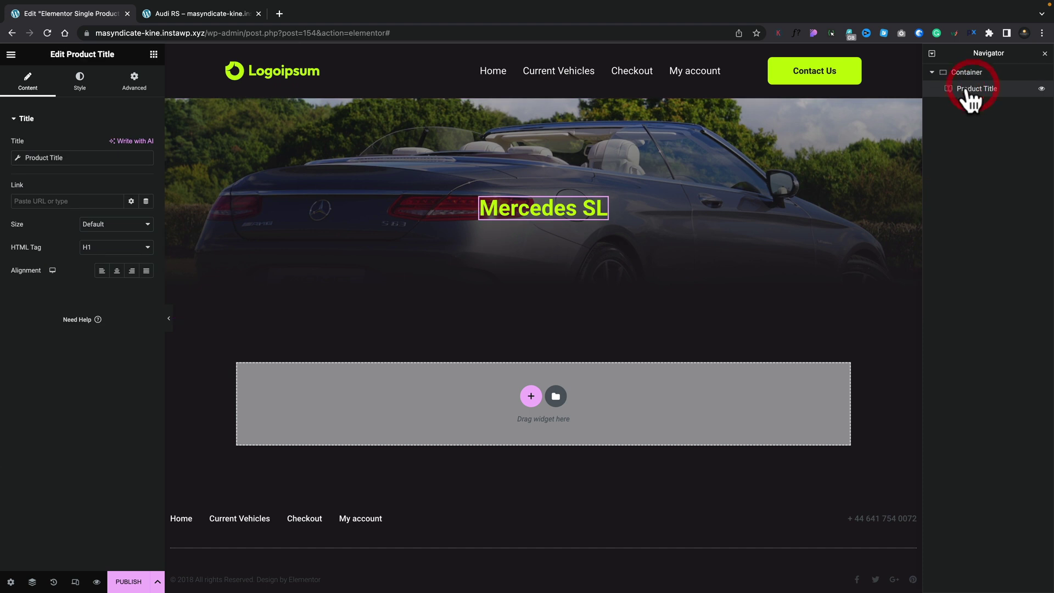
click(81, 84)
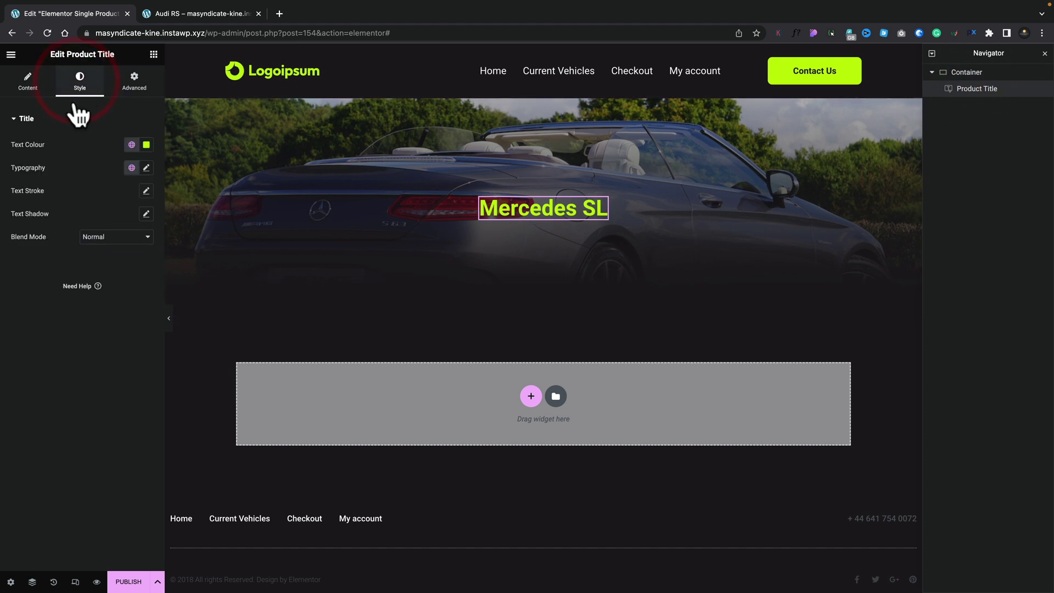
click(34, 83)
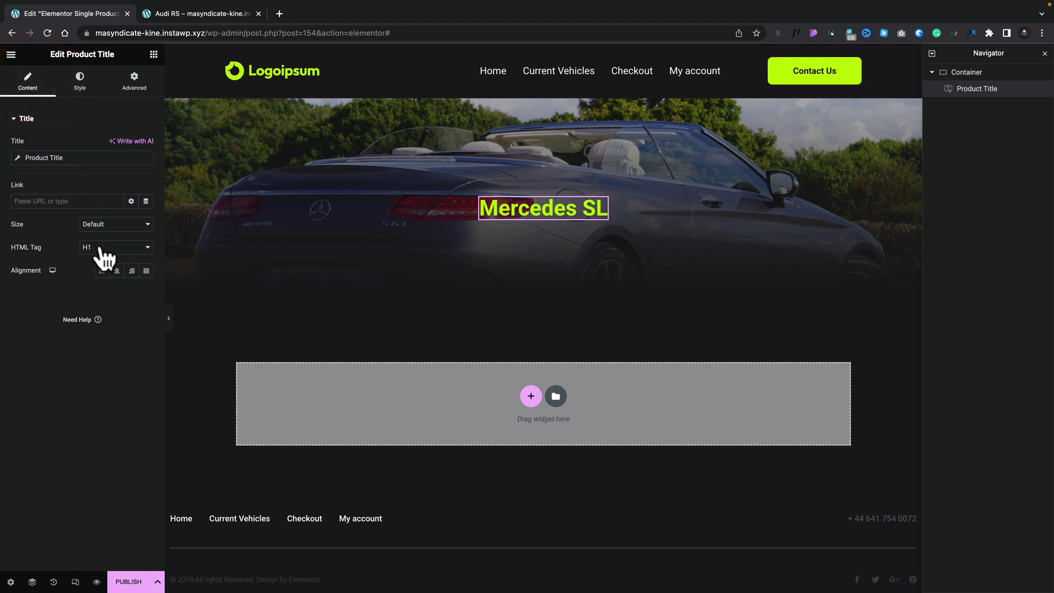
click(82, 81)
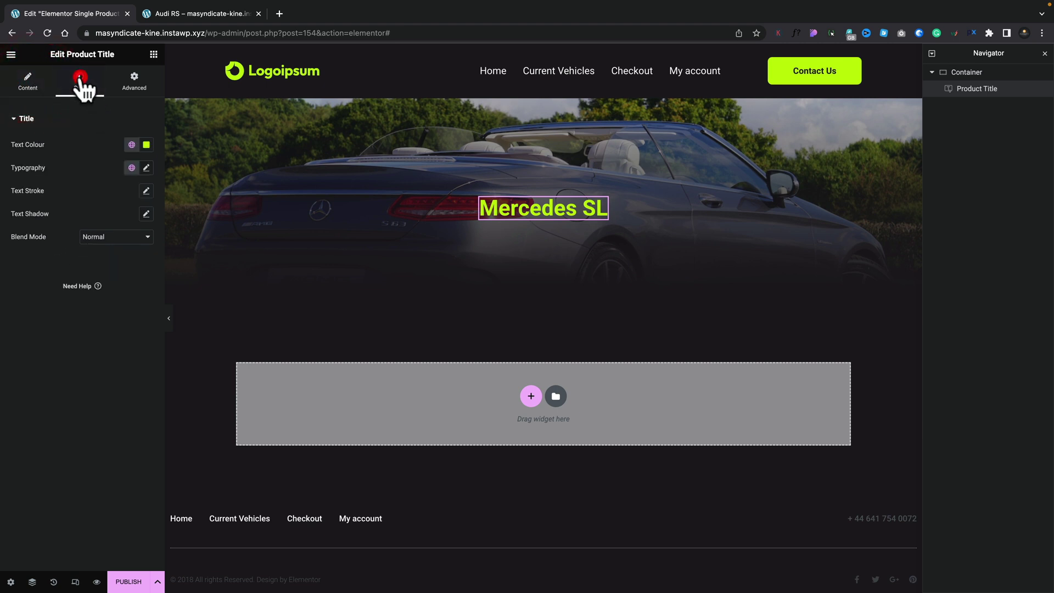
click(146, 168)
drag(19, 253, 53, 254)
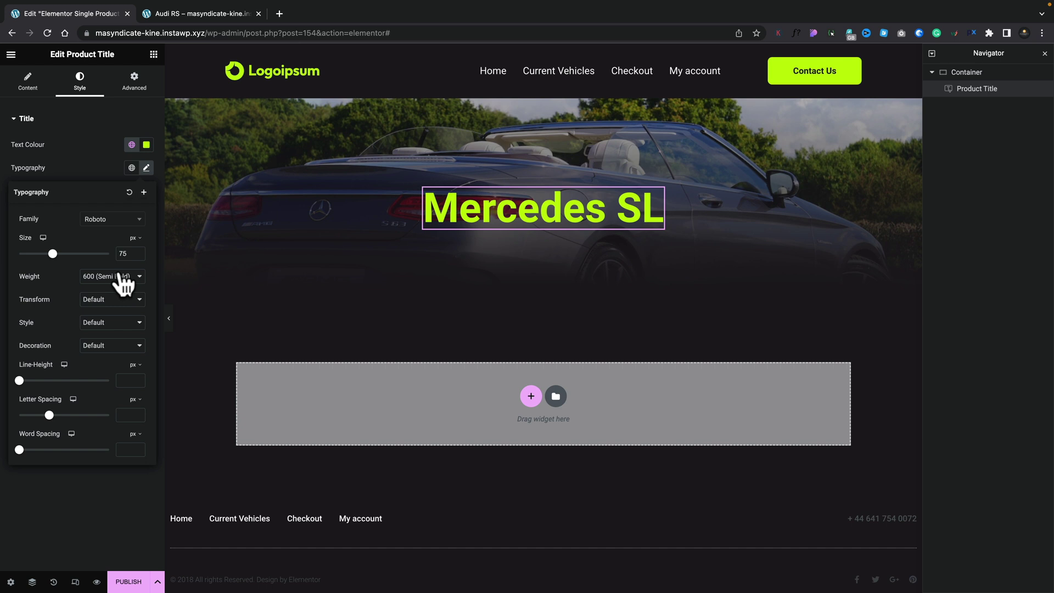
click(84, 161)
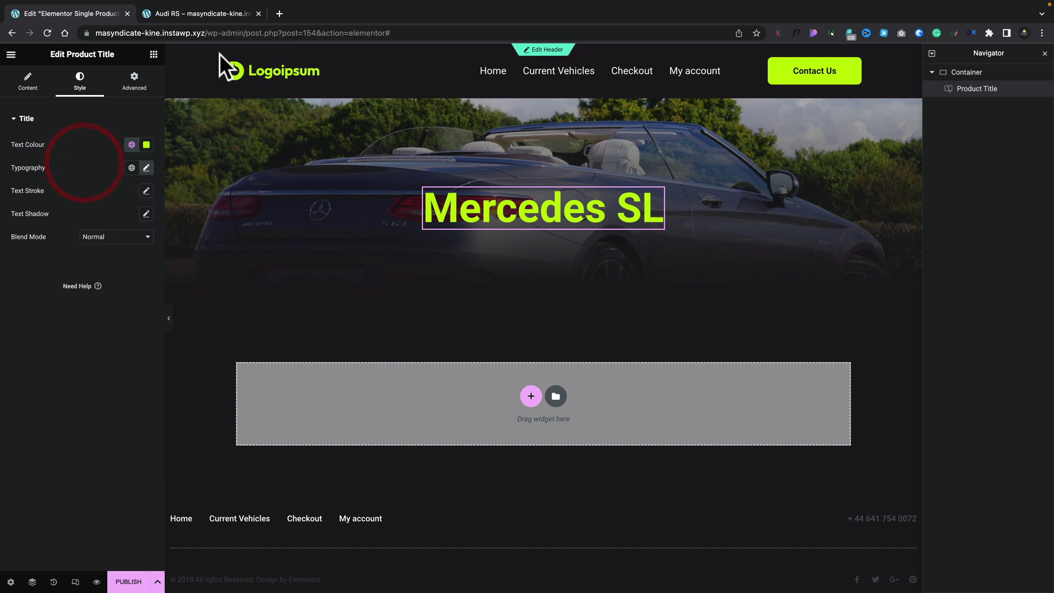
Following the Audi RS page's hero layout, add a Heading widget to the hero container and place it above the Product Title
click(208, 12)
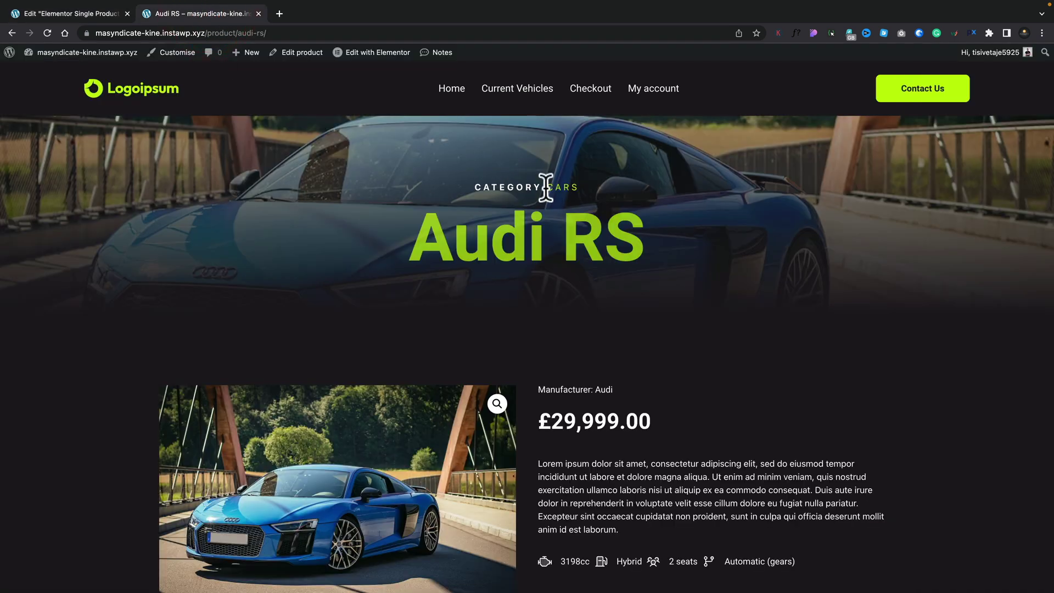
click(97, 14)
click(153, 55)
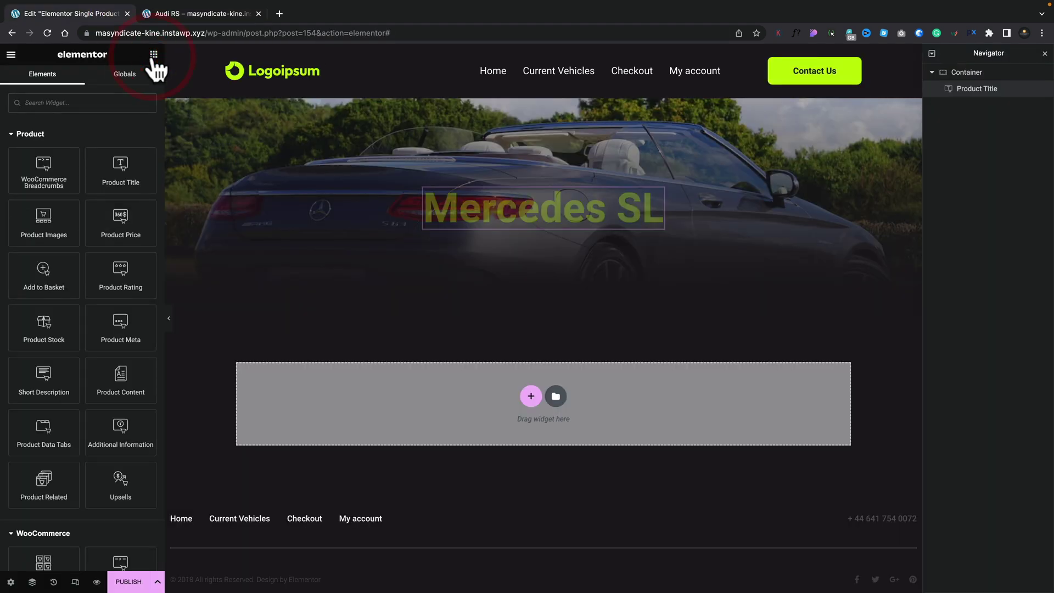
scroll(101, 294, down, 7)
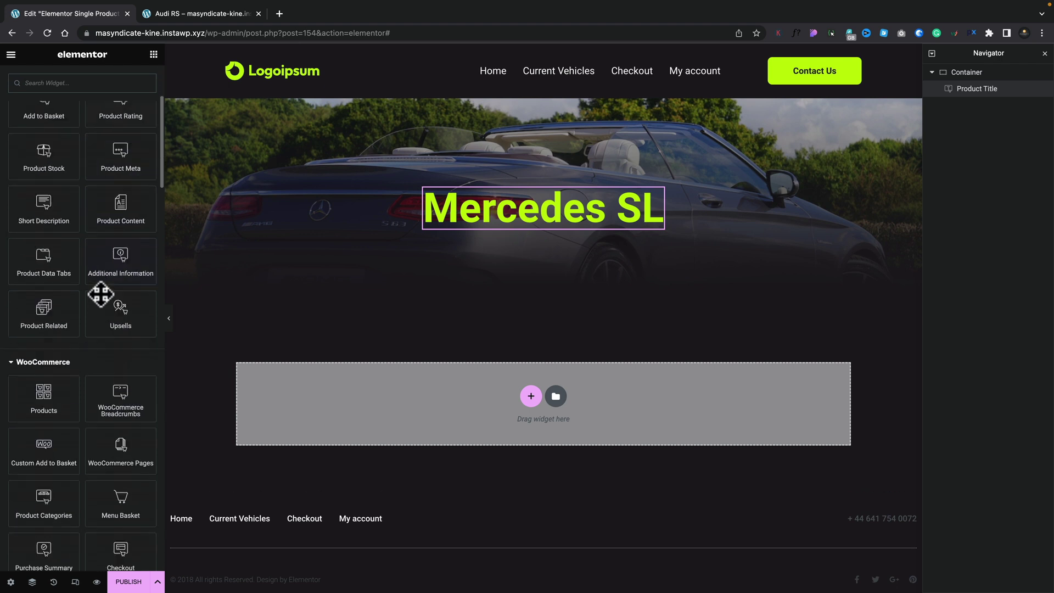
scroll(100, 295, down, 6)
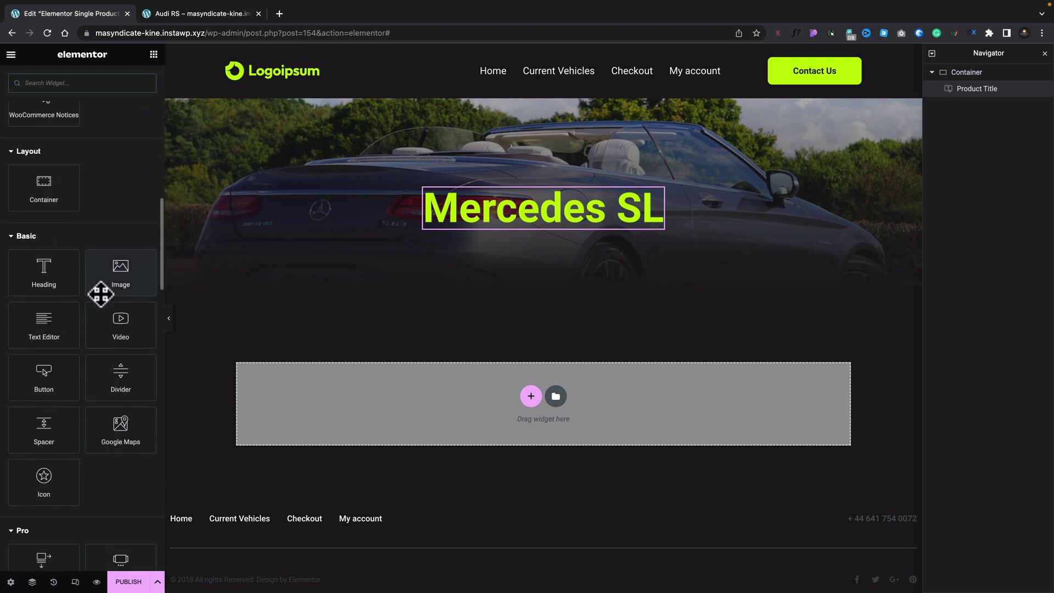
drag(37, 274, 551, 184)
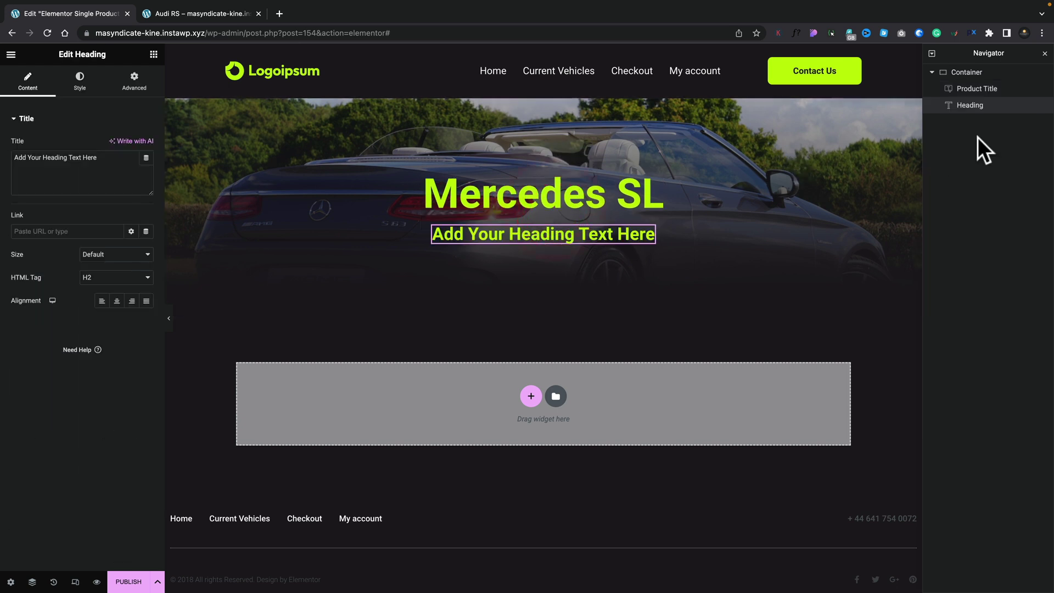
drag(974, 109, 975, 91)
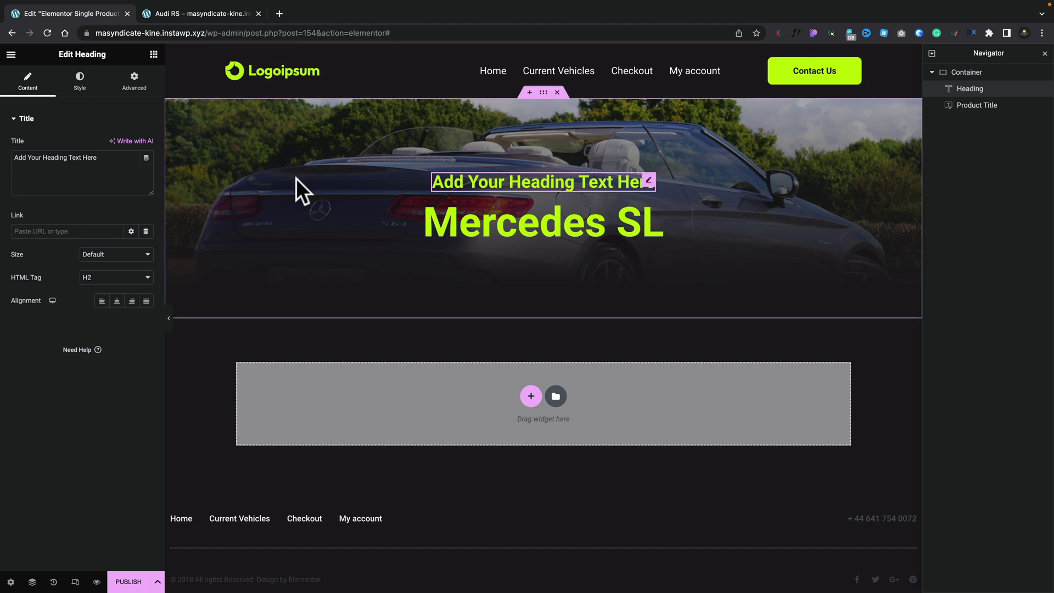
Link the heading's title to the Product Terms dynamic tag with Product categories as the taxonomy
click(146, 158)
scroll(119, 222, down, 2)
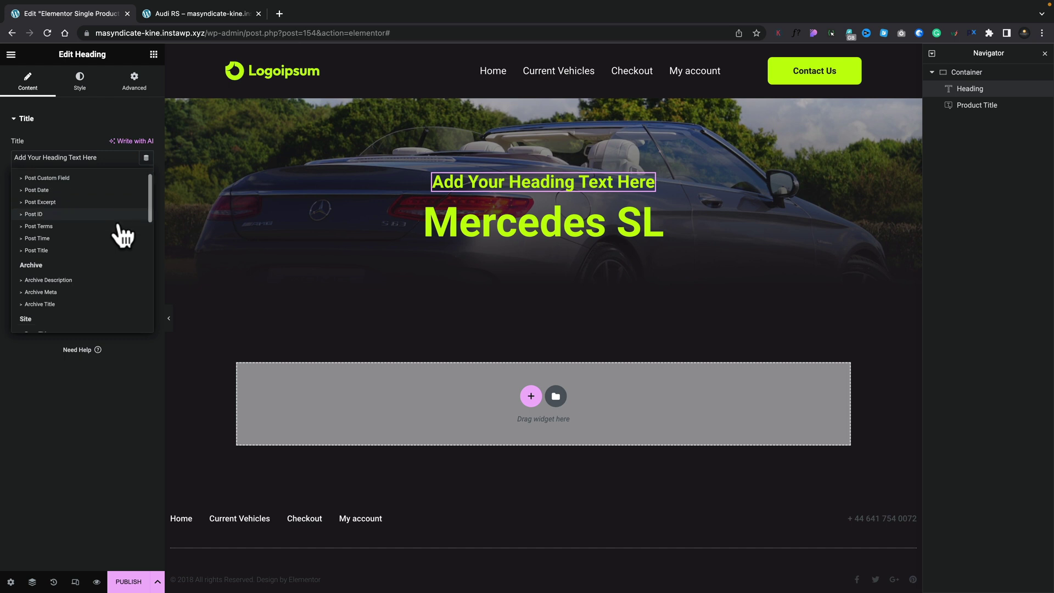
scroll(118, 222, down, 5)
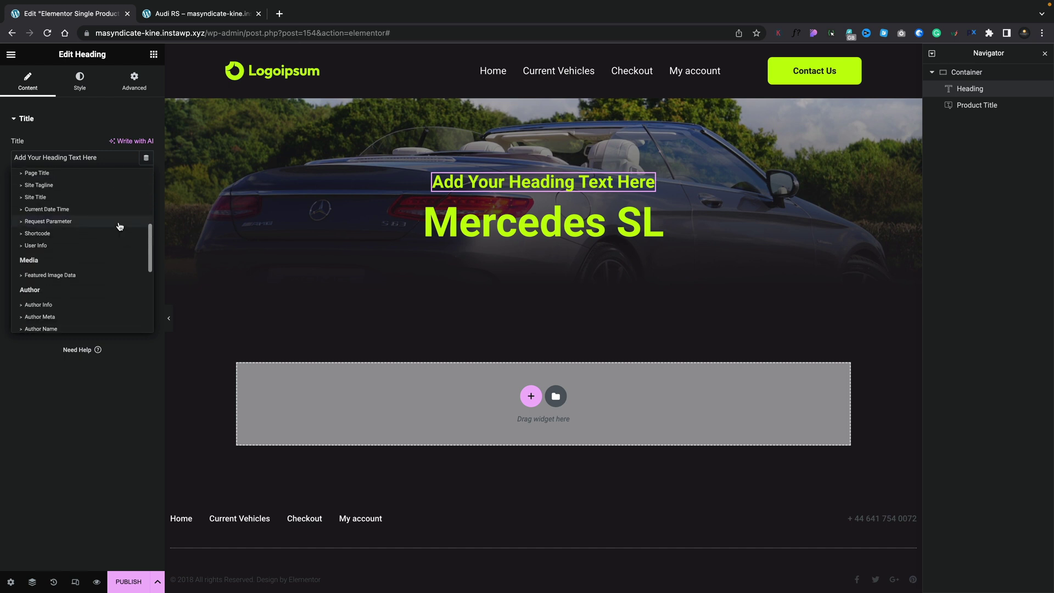
scroll(119, 226, down, 4)
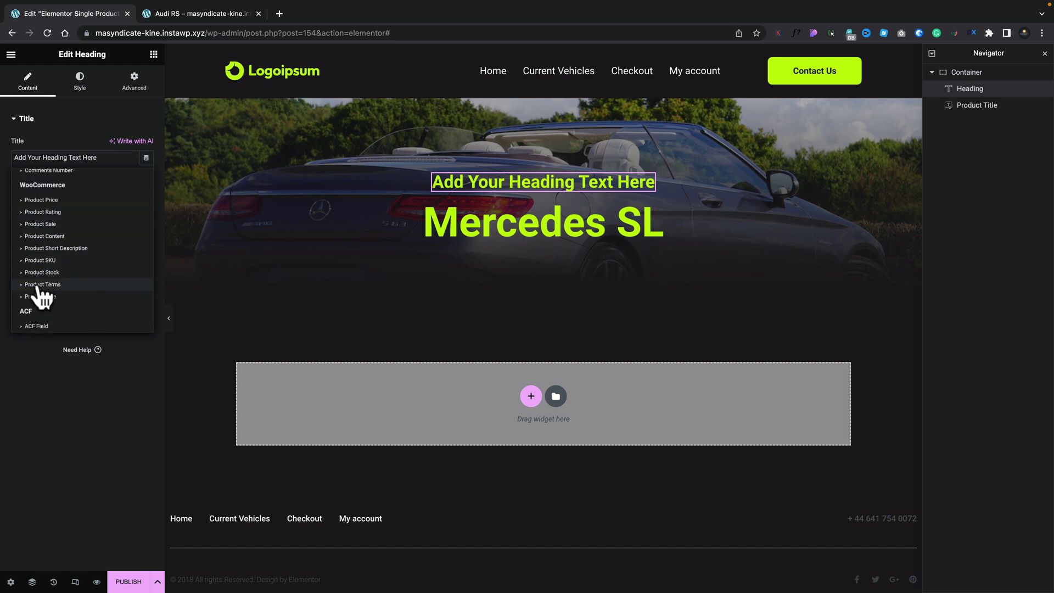
click(43, 284)
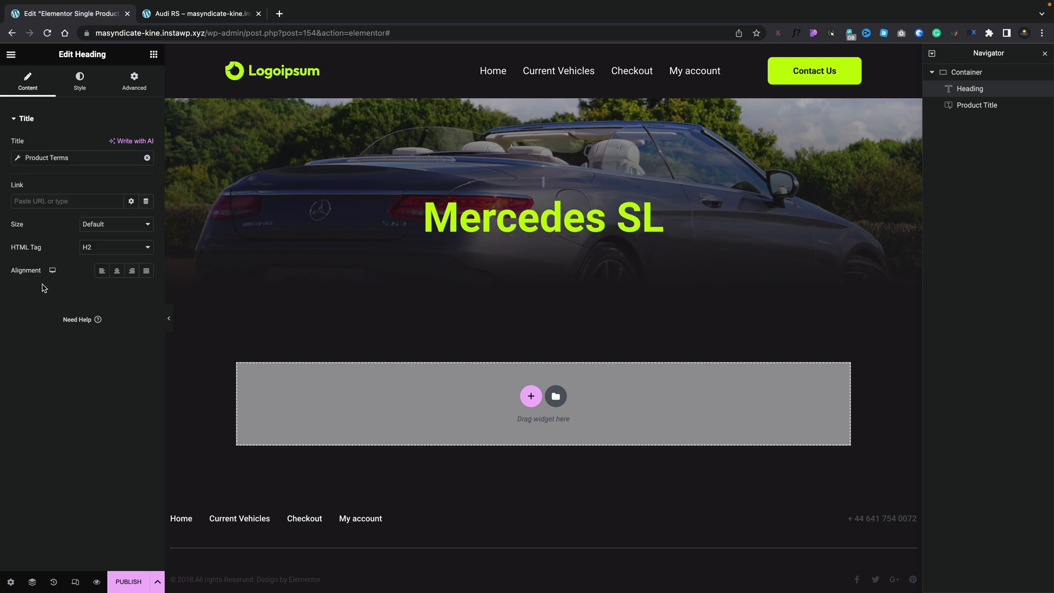
click(18, 158)
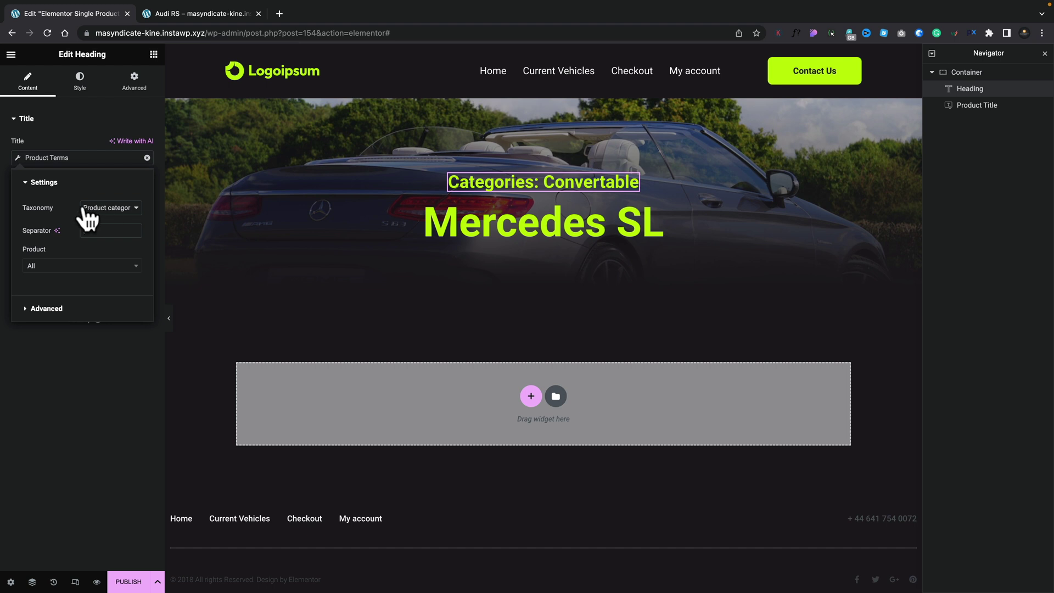
click(105, 214)
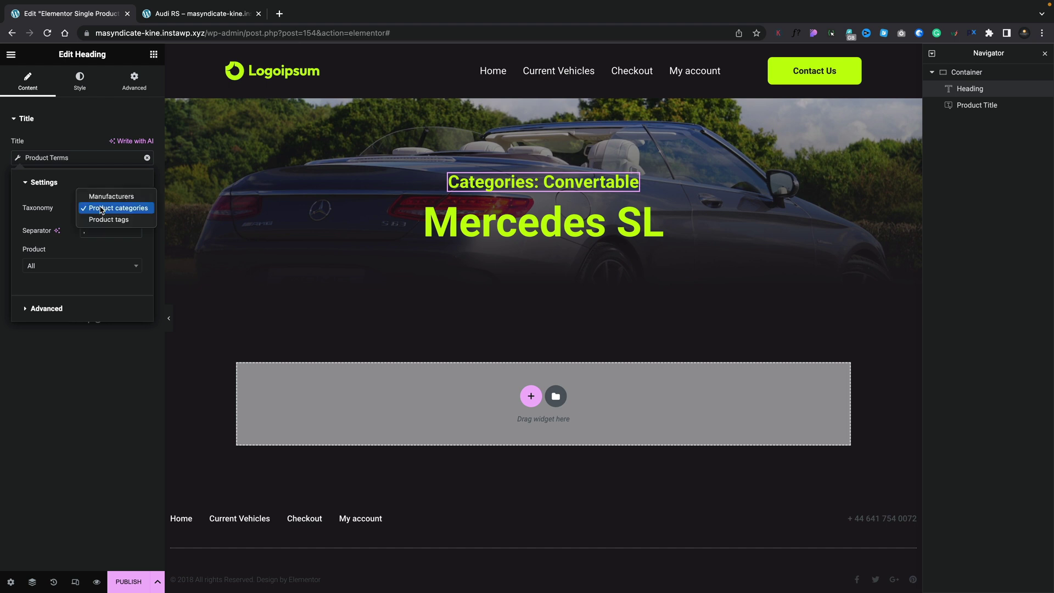
click(127, 208)
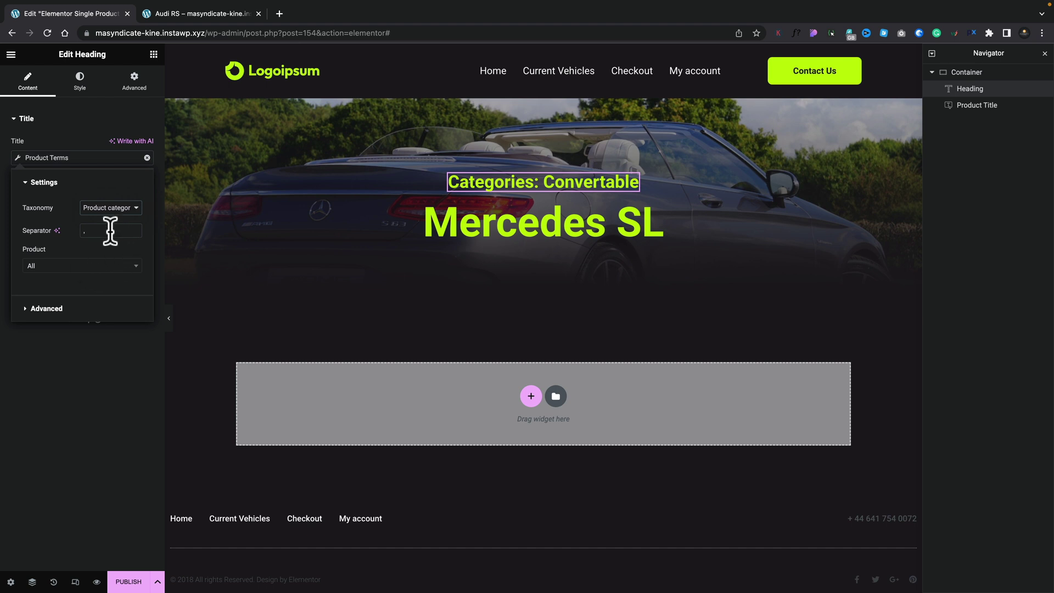
click(80, 118)
Change the category heading's text colour to the white global colour
click(79, 85)
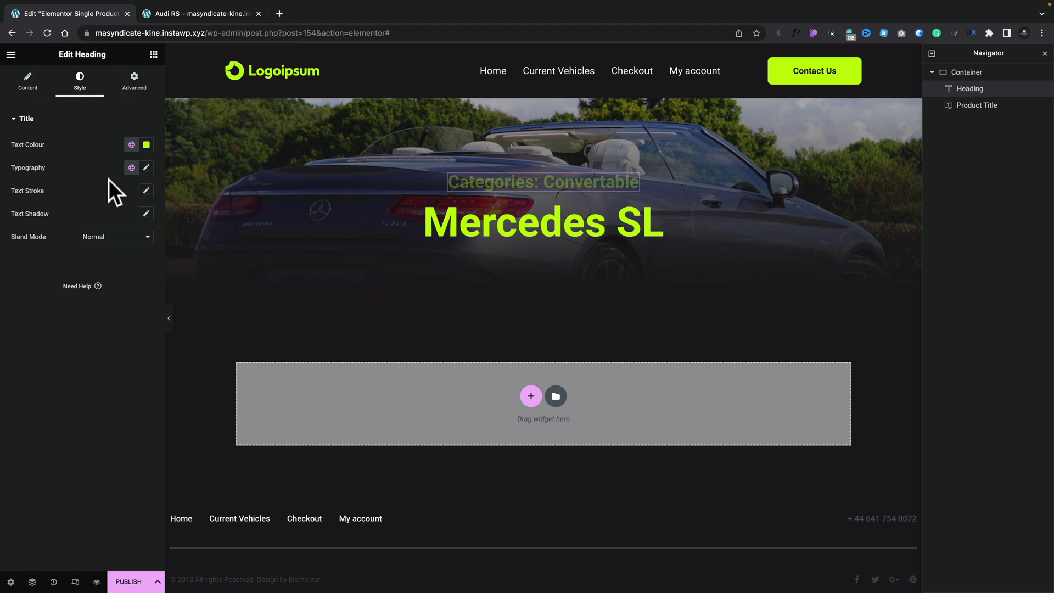
click(146, 144)
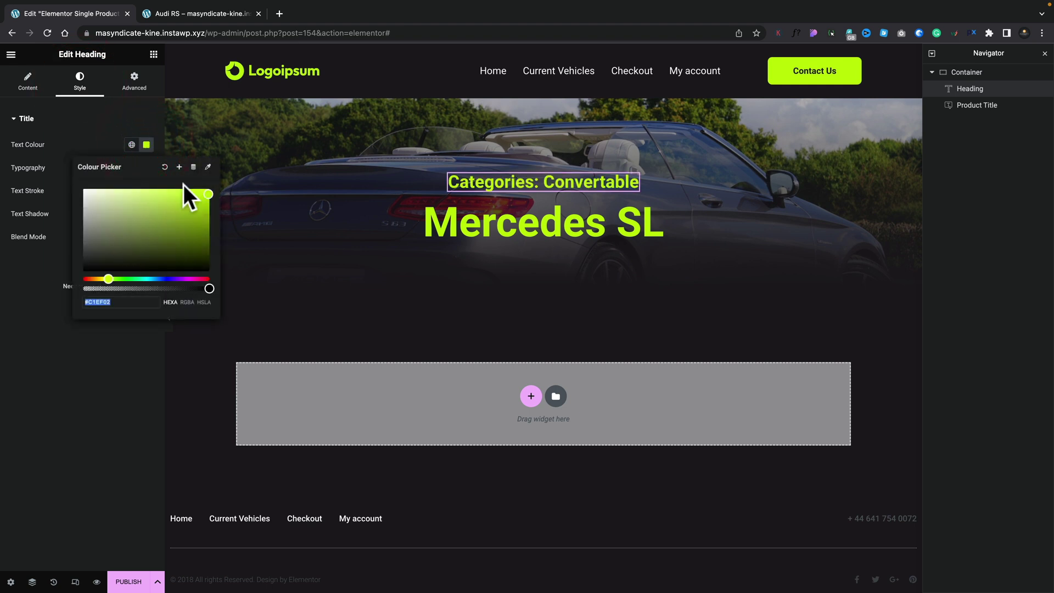
click(91, 141)
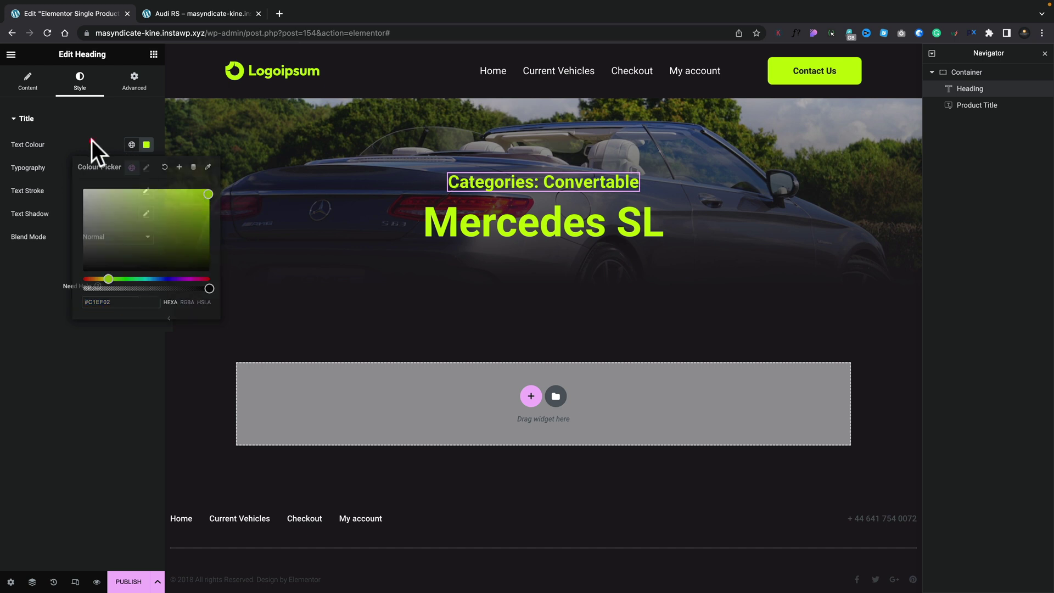
click(132, 144)
click(44, 291)
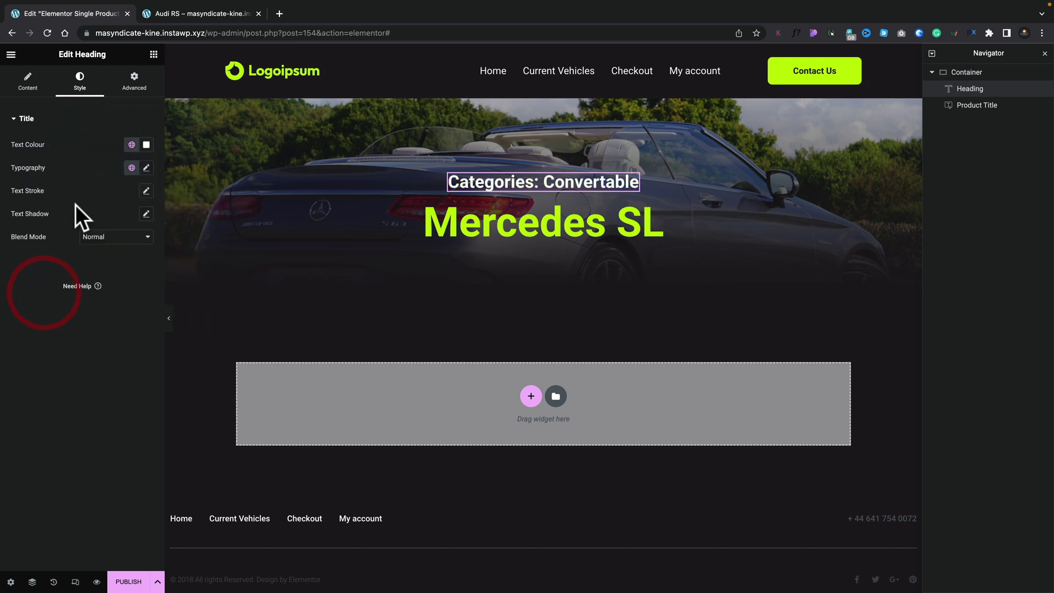
Set the category heading's typography to 16 px size, 400 (Normal) weight and 2.3 px letter spacing
click(146, 167)
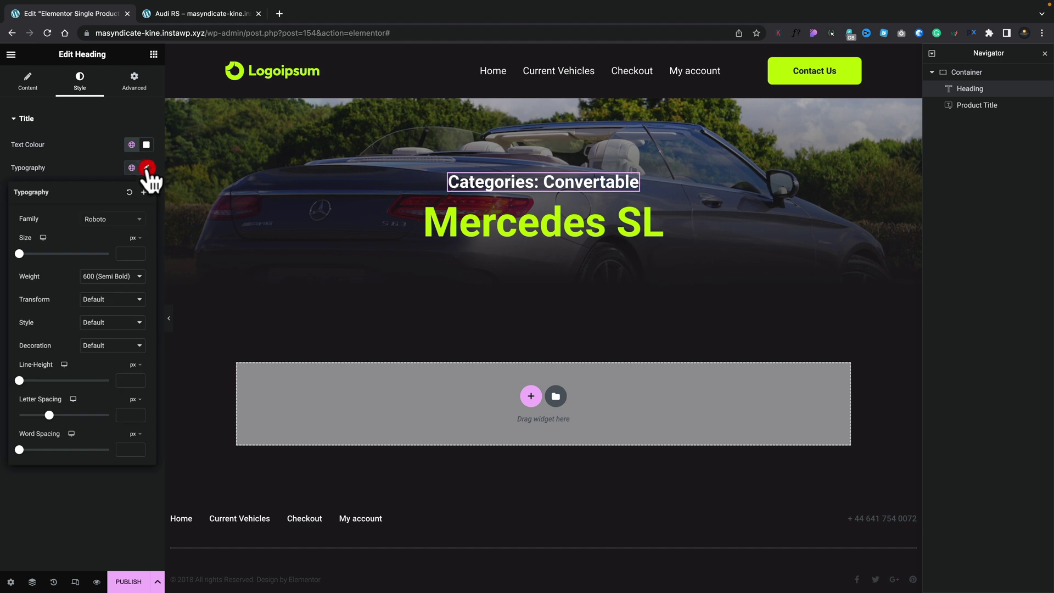
drag(19, 254, 26, 254)
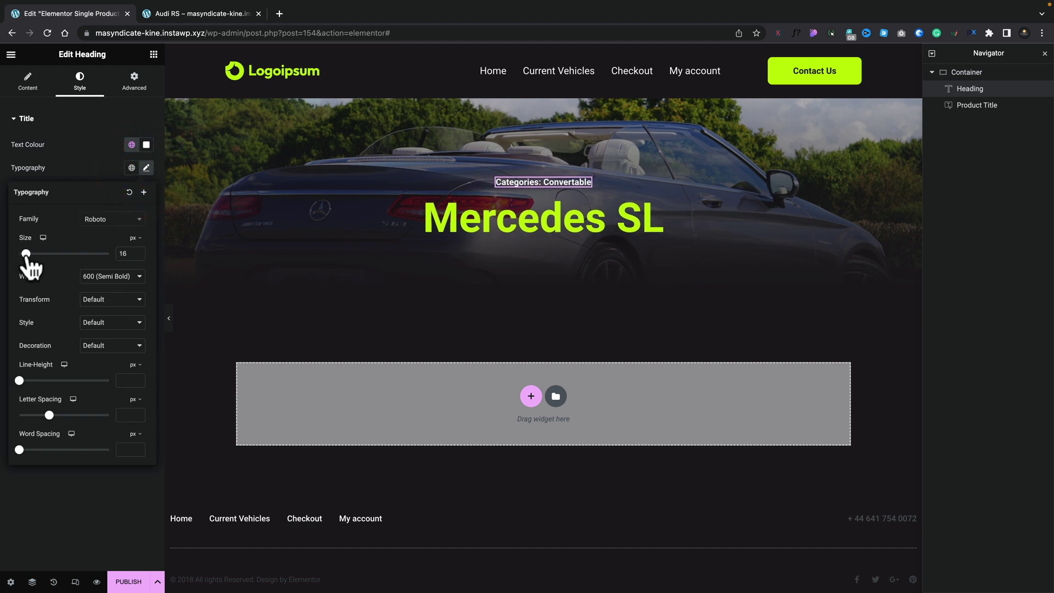
click(107, 275)
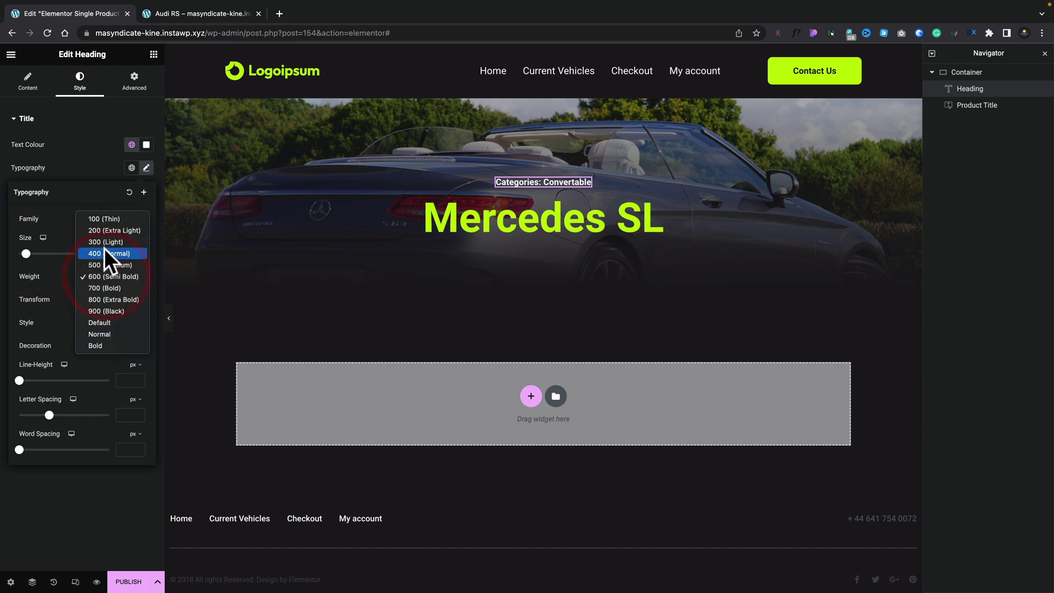
click(106, 251)
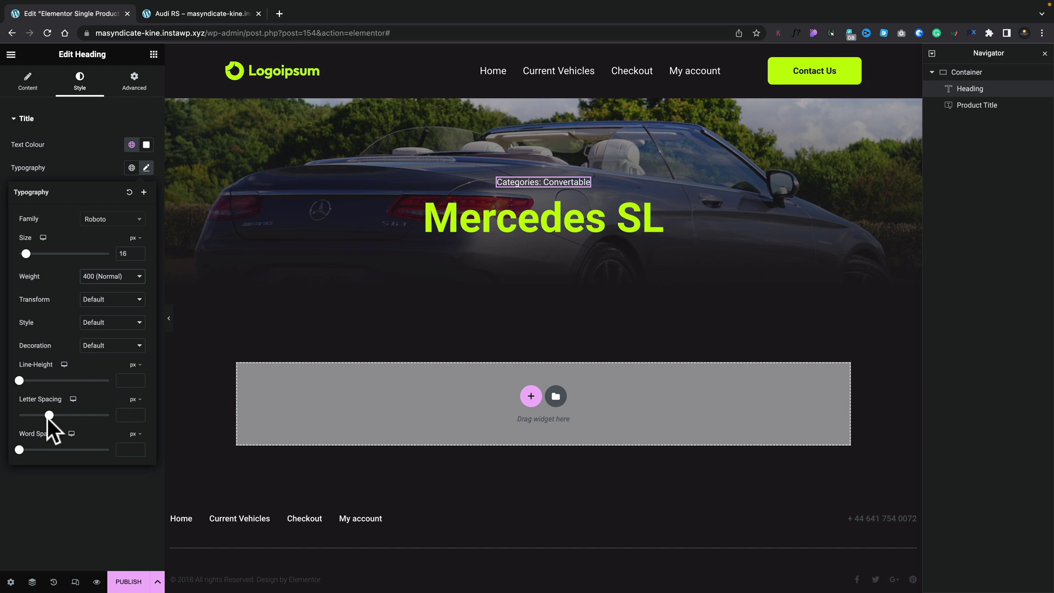
drag(49, 415, 63, 416)
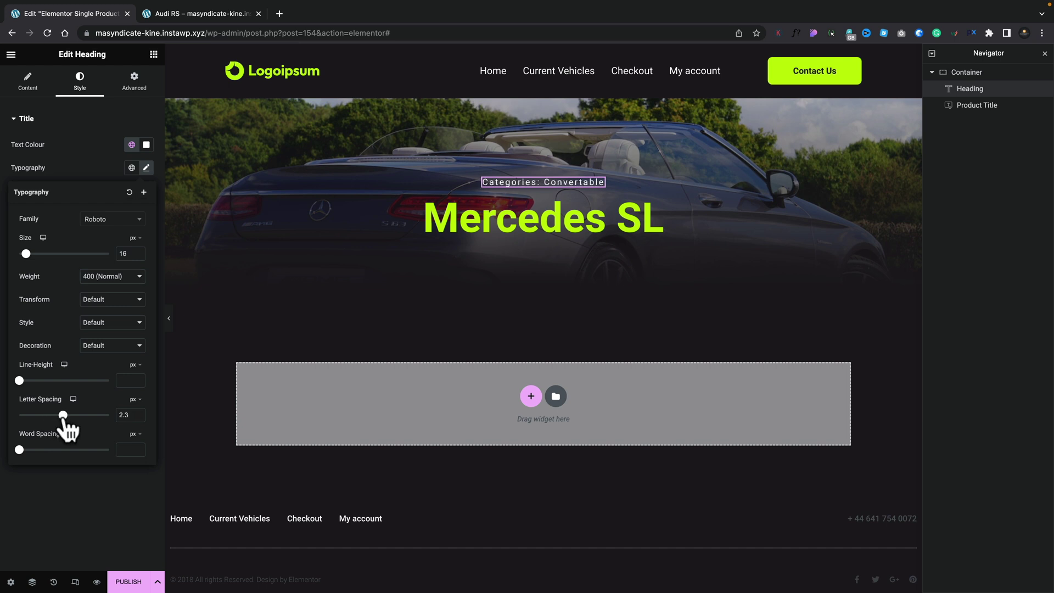
click(67, 494)
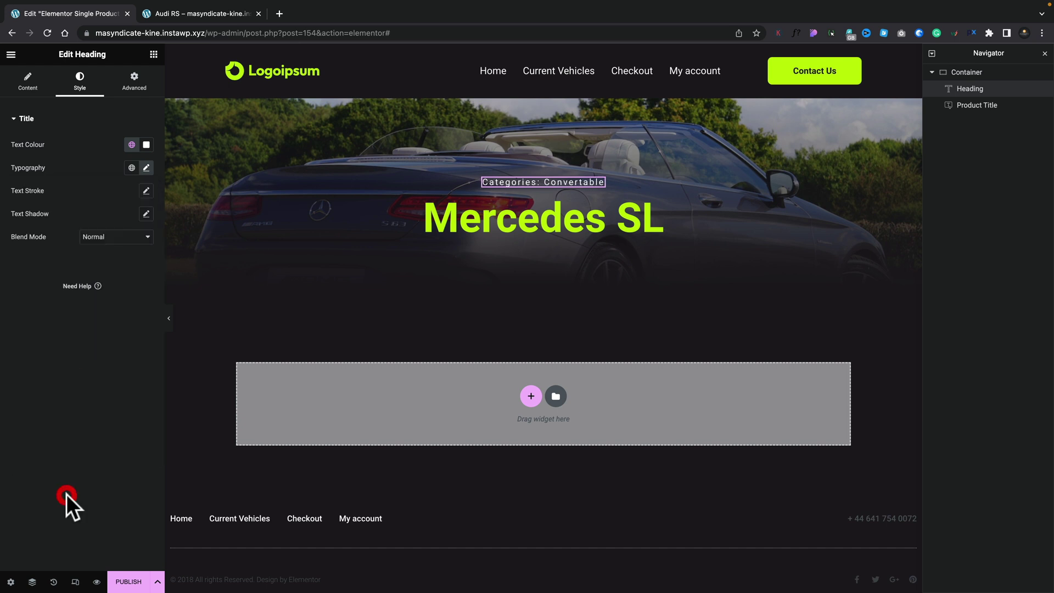
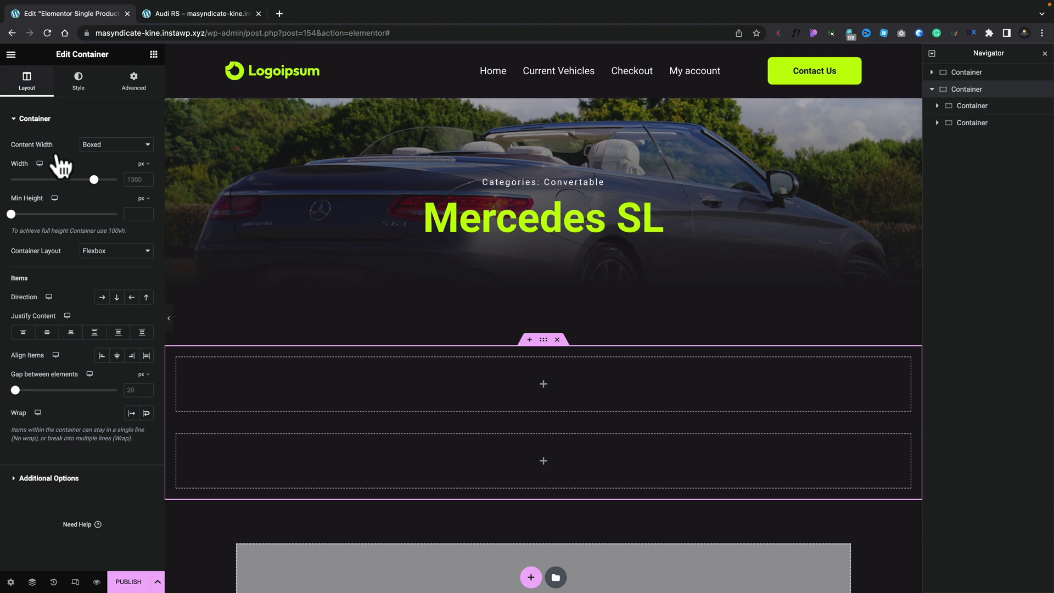
Set the direction of the container below the hero to Row - horizontal so its two inner containers sit side by side
click(102, 298)
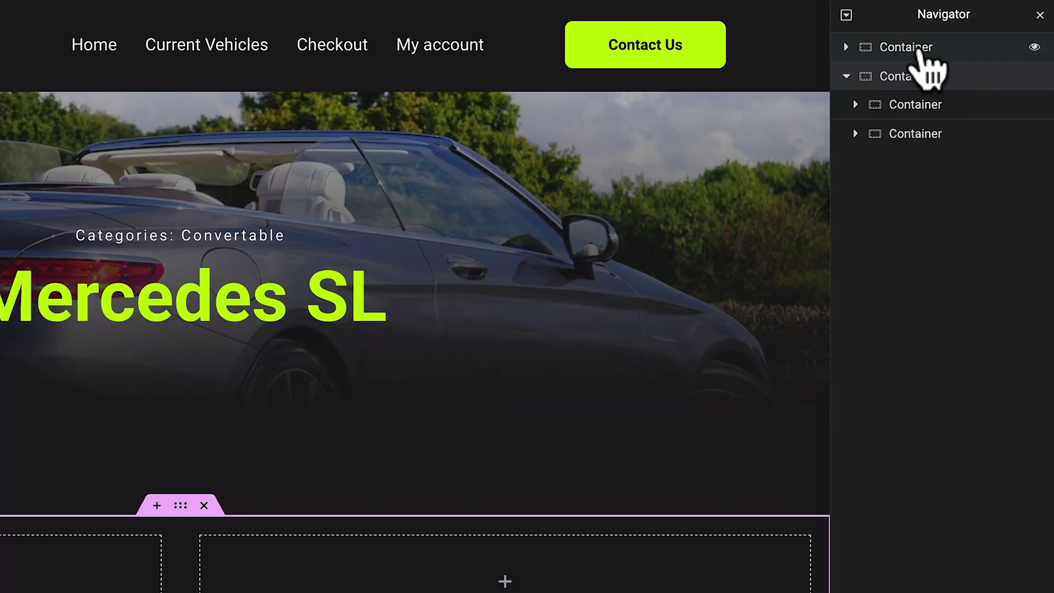
Rename the top-level container that holds the hero section to Hero Container
double_click(923, 47)
click(881, 47)
text(Hero)
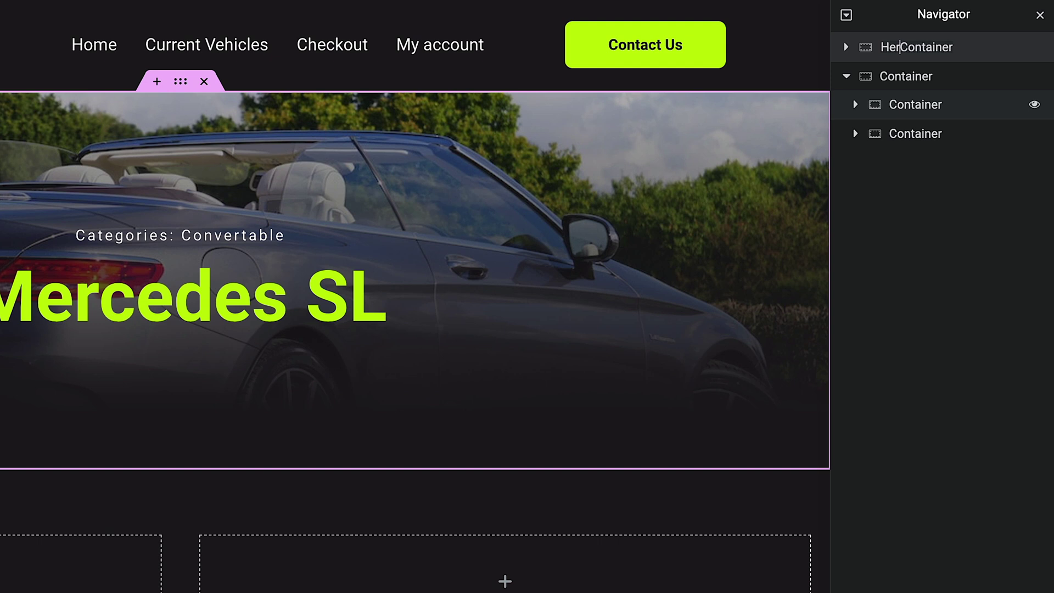
key(Return)
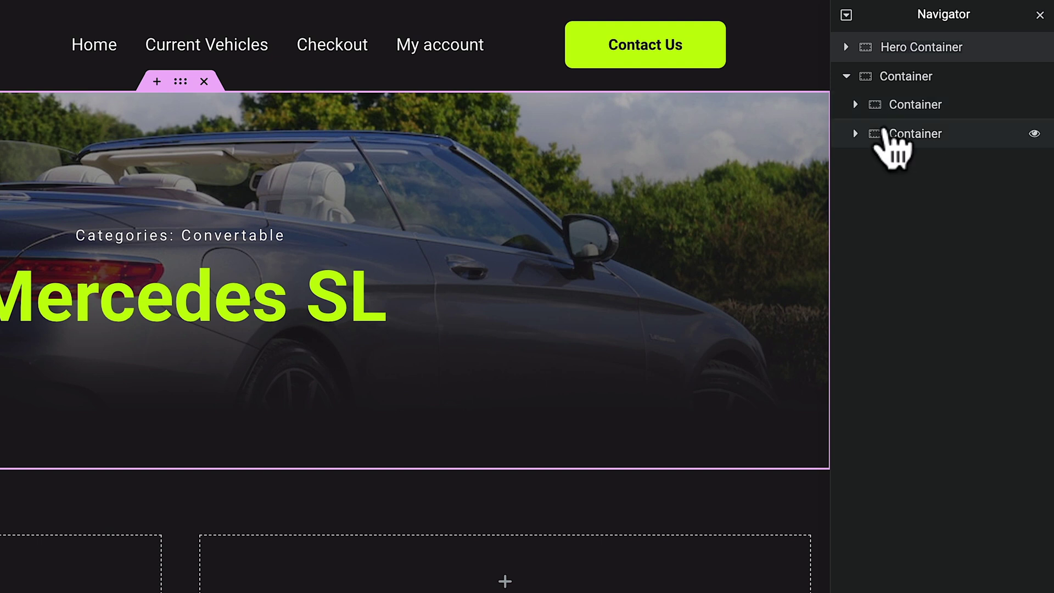
Rename the second top-level container, below the hero, to Details Container
click(887, 77)
click(885, 77)
click(883, 78)
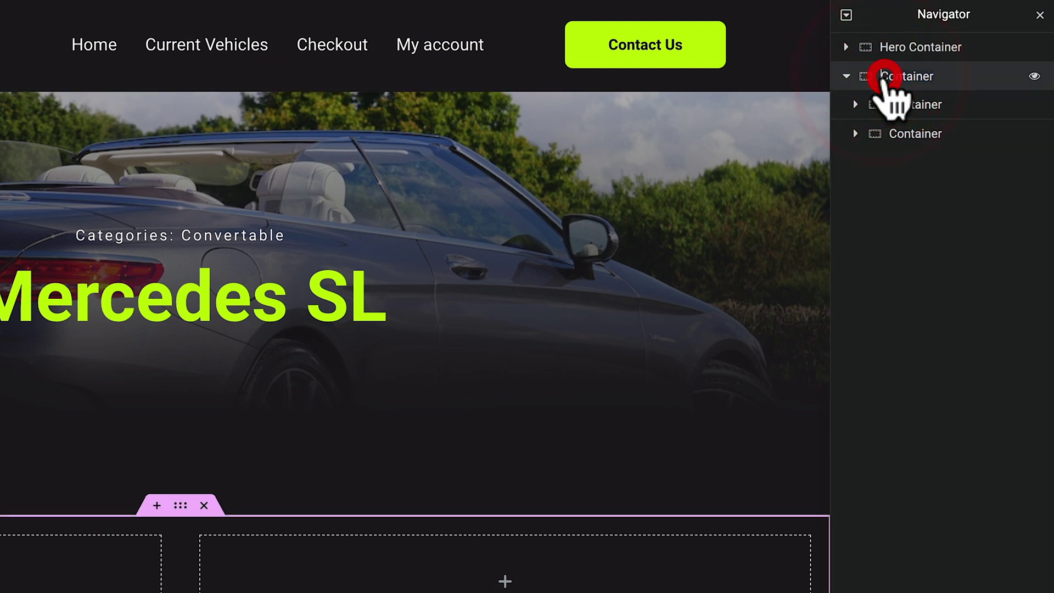
text(Details)
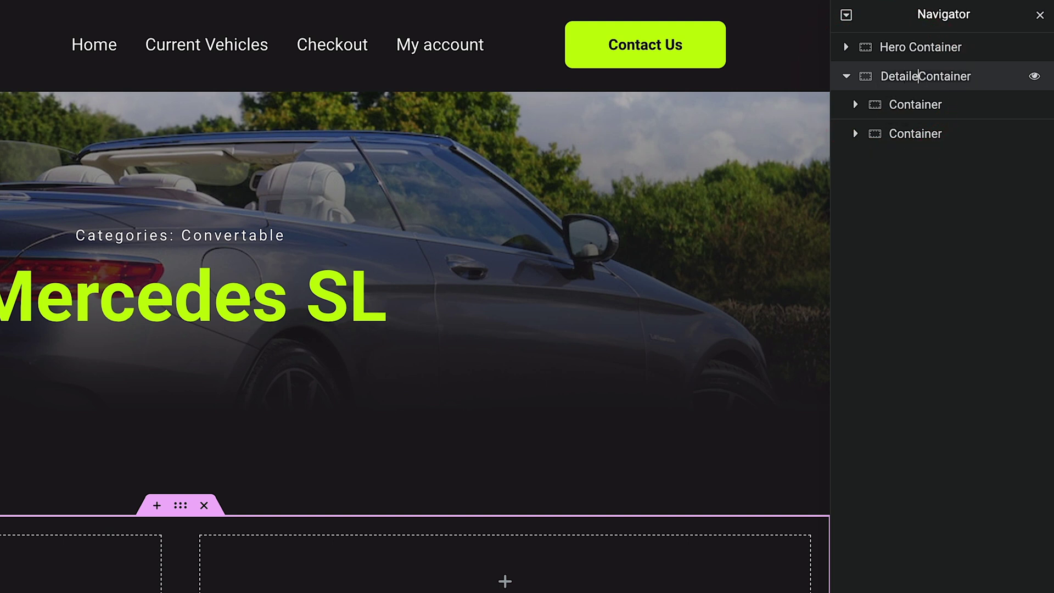
click(948, 181)
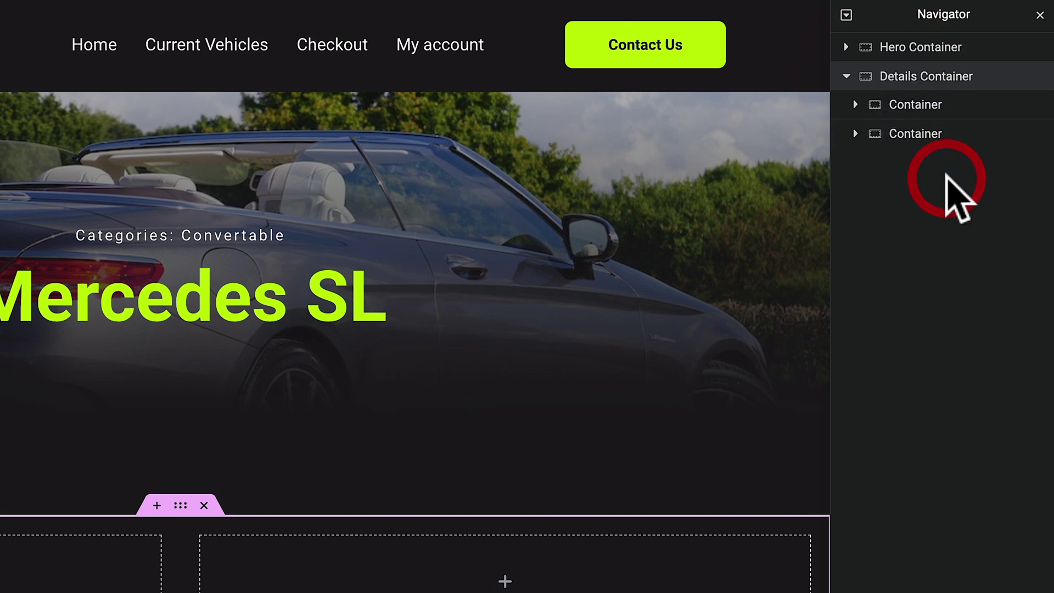
Rename the two inner containers of the Details Container to Images and Details, in that order
double_click(905, 105)
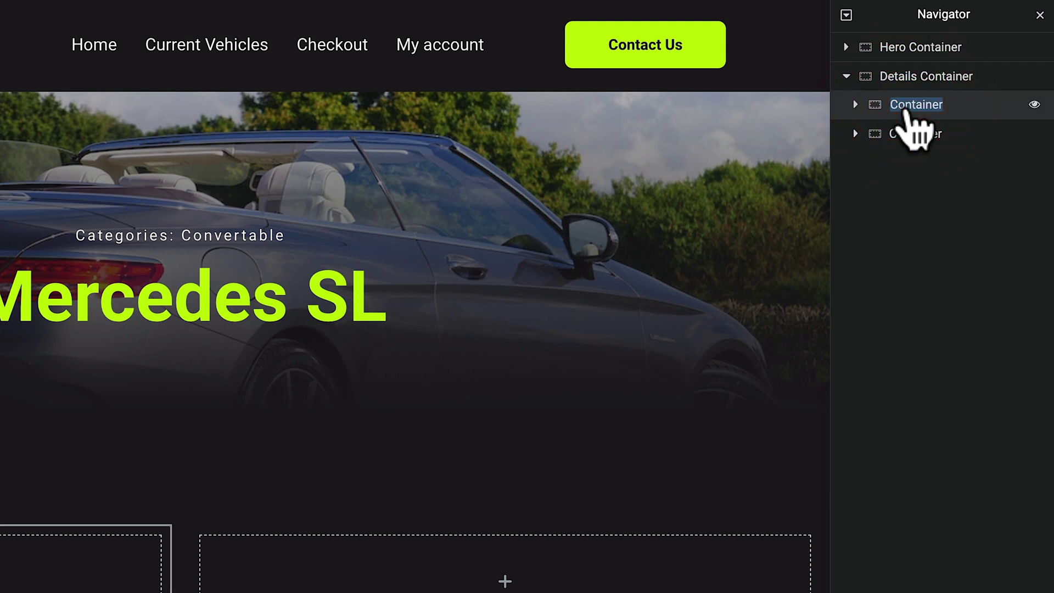
text(Images)
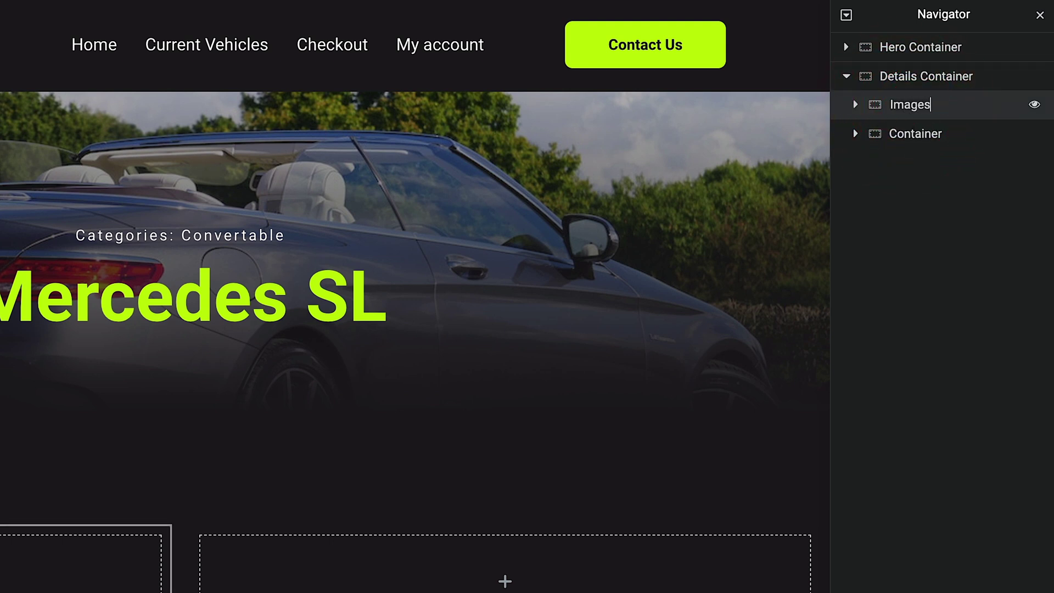
double_click(906, 134)
text(Details)
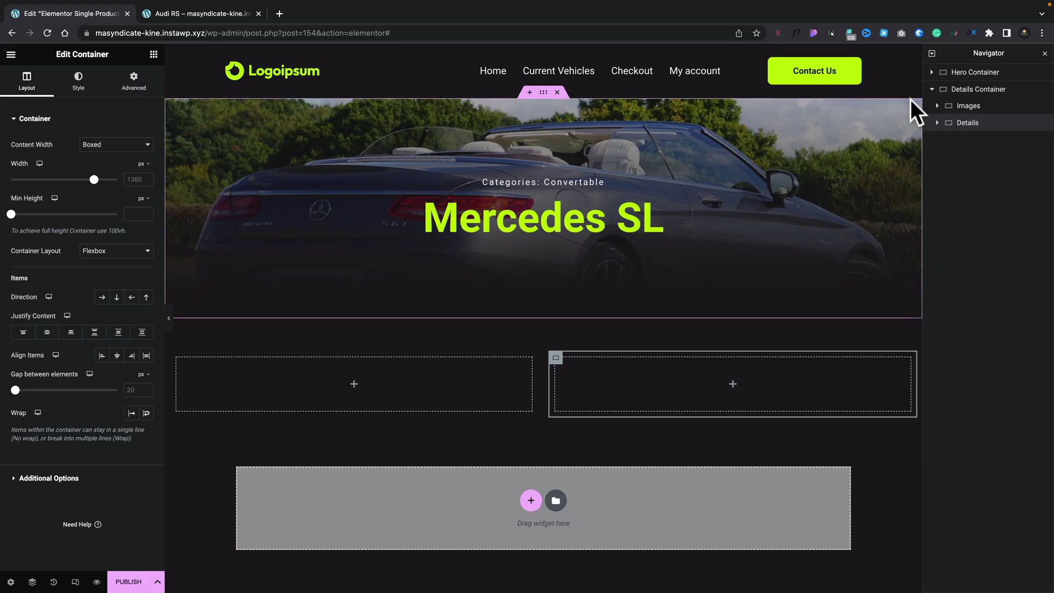
Add a Product Images widget to the Images container
click(971, 107)
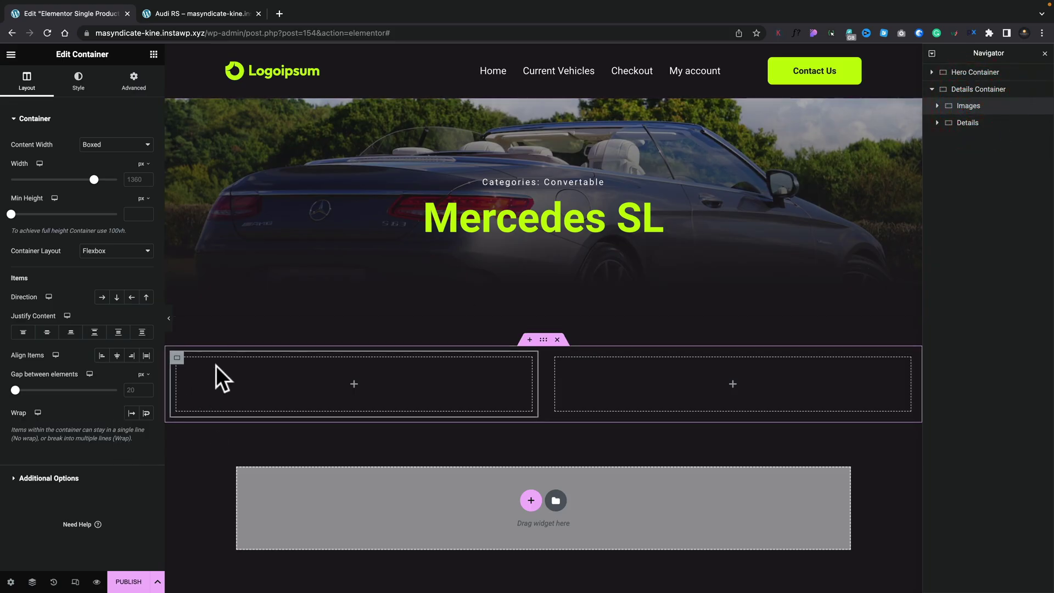
click(153, 54)
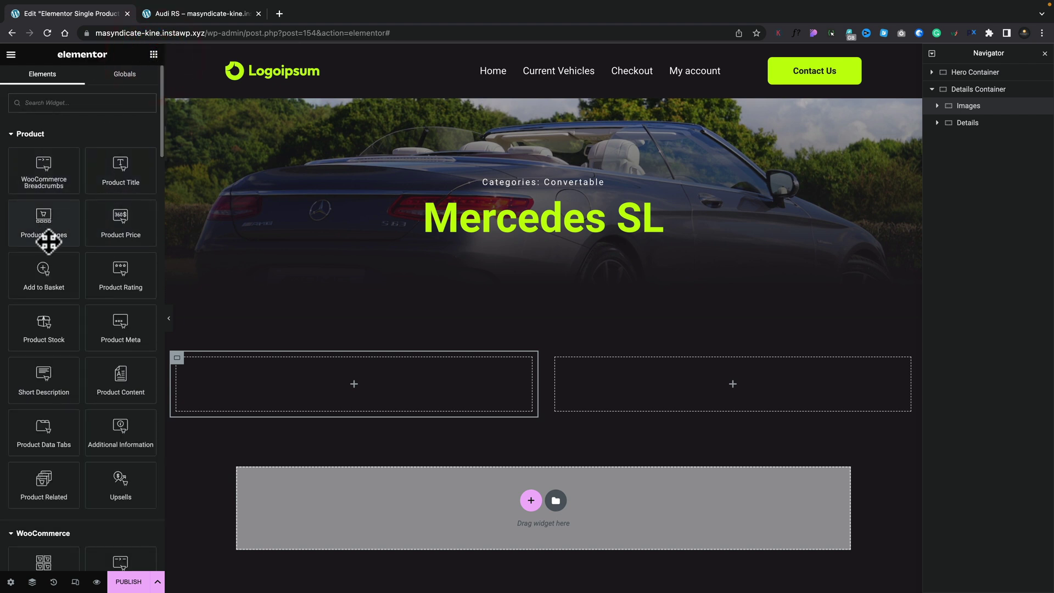
drag(65, 240, 247, 374)
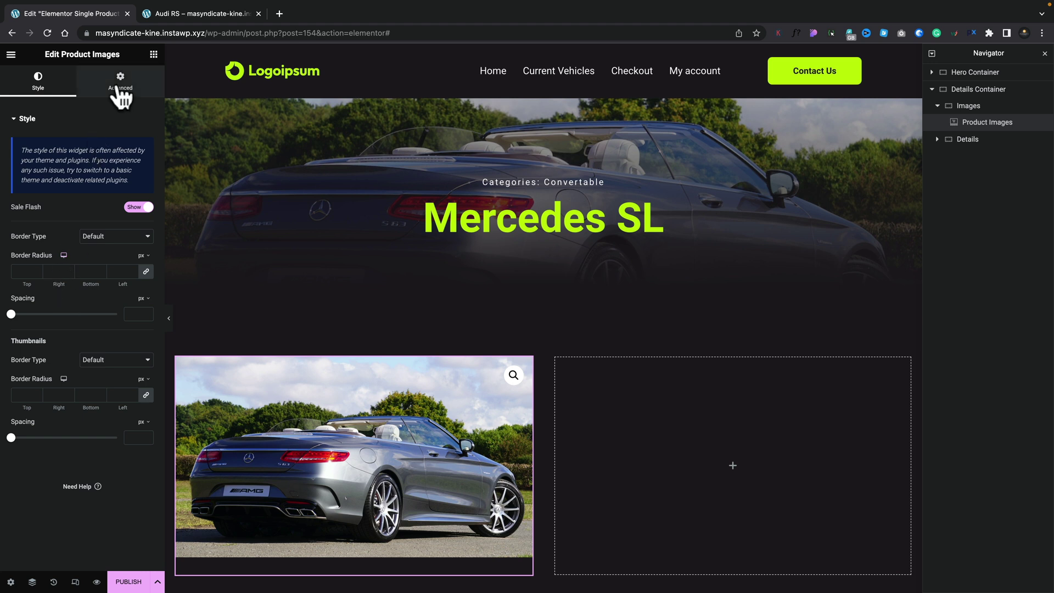
After consulting the finished Audi RS product page, add a Heading widget to the Details container with its HTML tag set to div
click(212, 12)
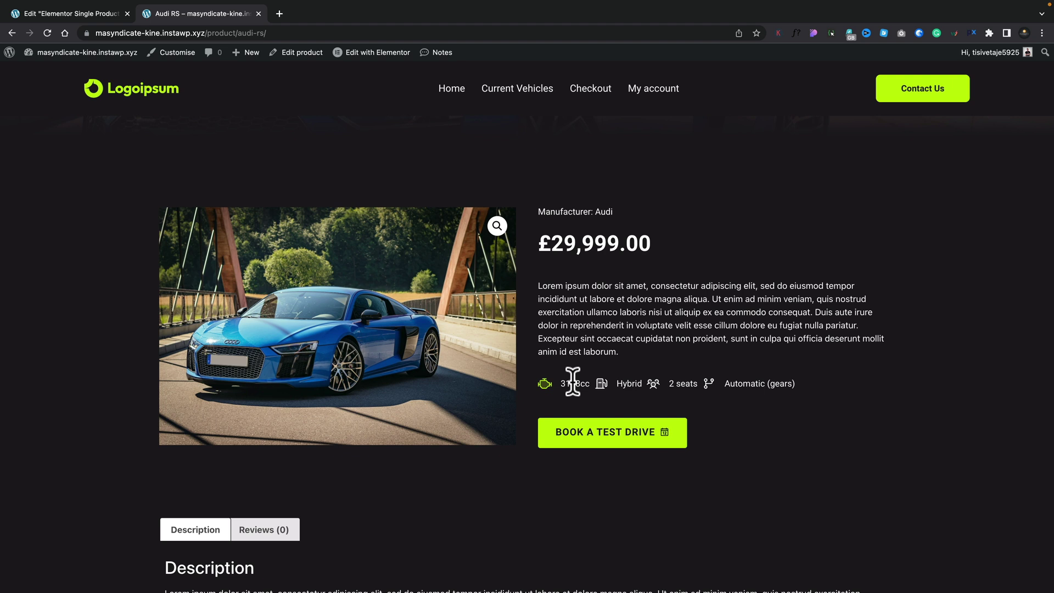
click(93, 13)
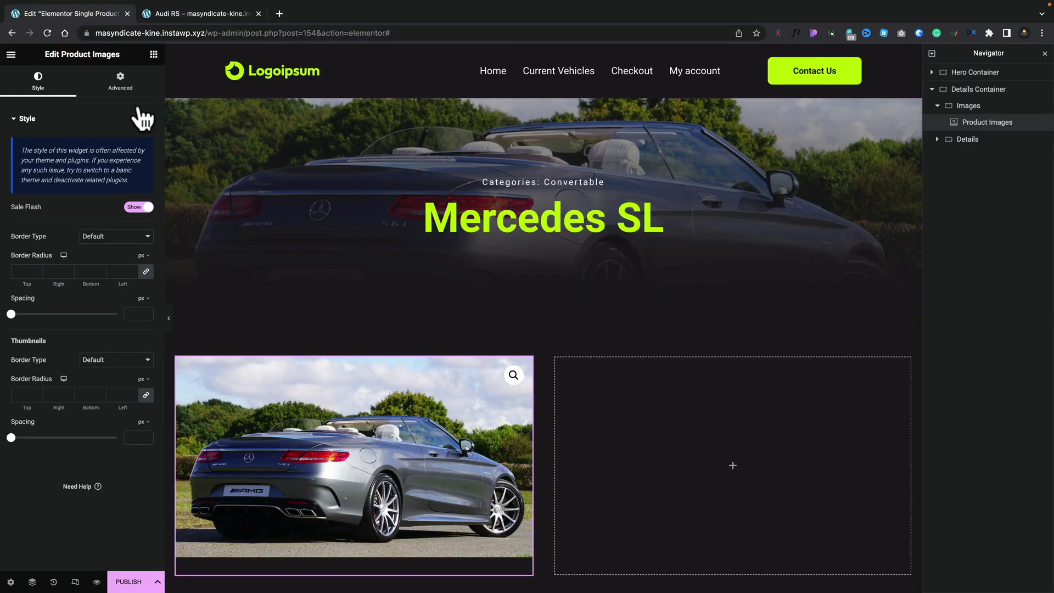
click(152, 55)
scroll(101, 330, down, 6)
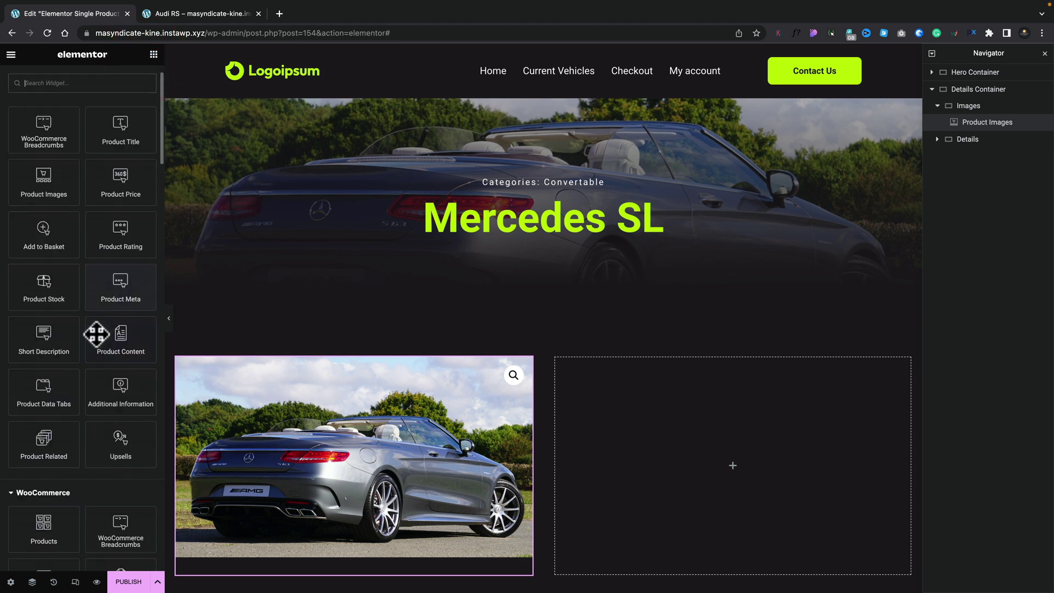
scroll(96, 334, down, 5)
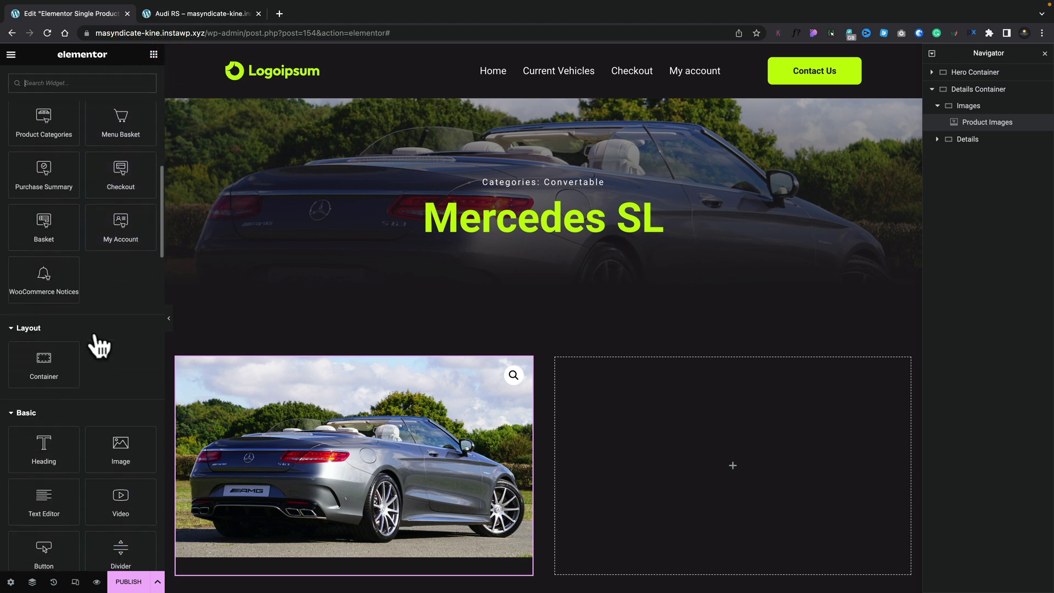
drag(43, 387, 640, 380)
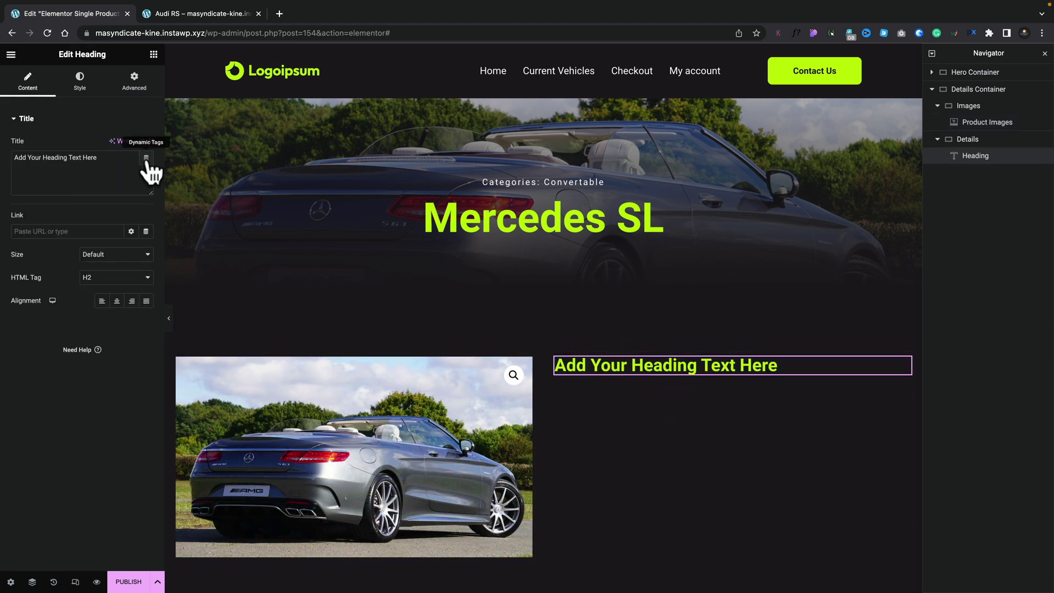
click(125, 277)
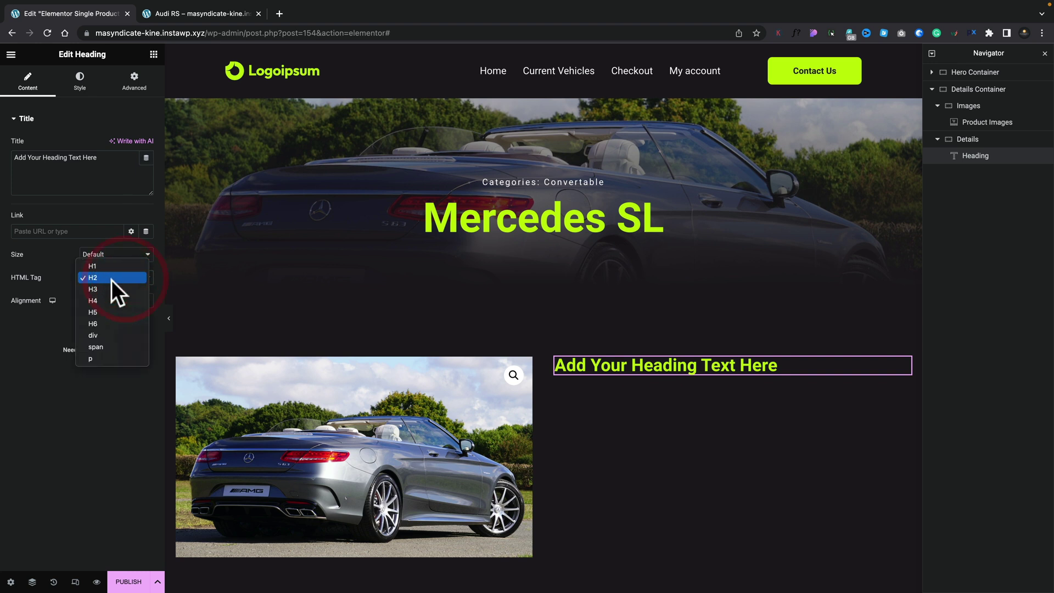
click(105, 332)
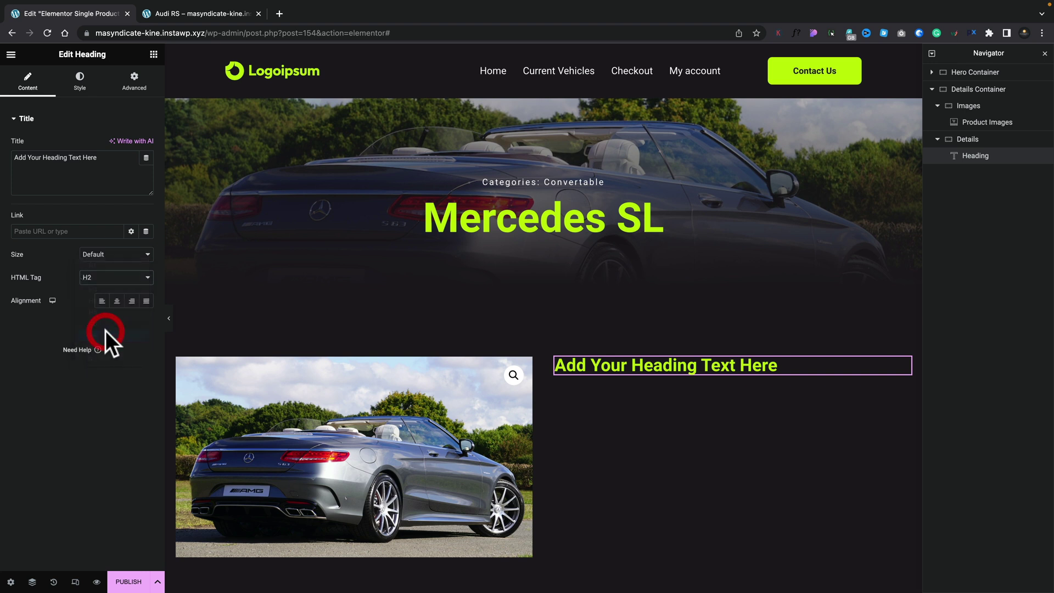
Link the new heading's title to the Product Terms dynamic tag and open its taxonomy choices
click(145, 159)
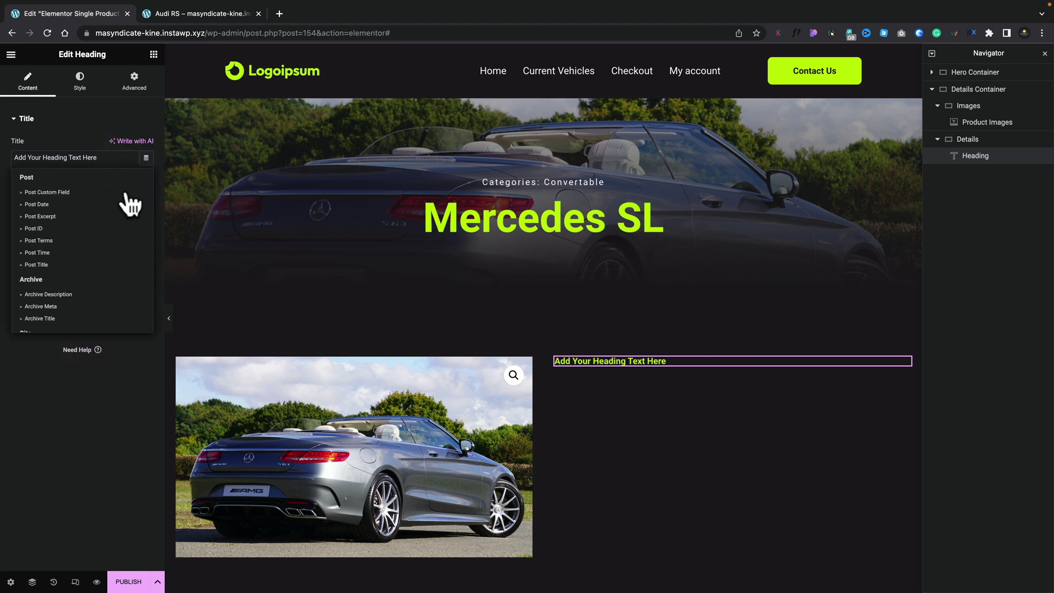
scroll(107, 269, down, 5)
scroll(108, 272, down, 8)
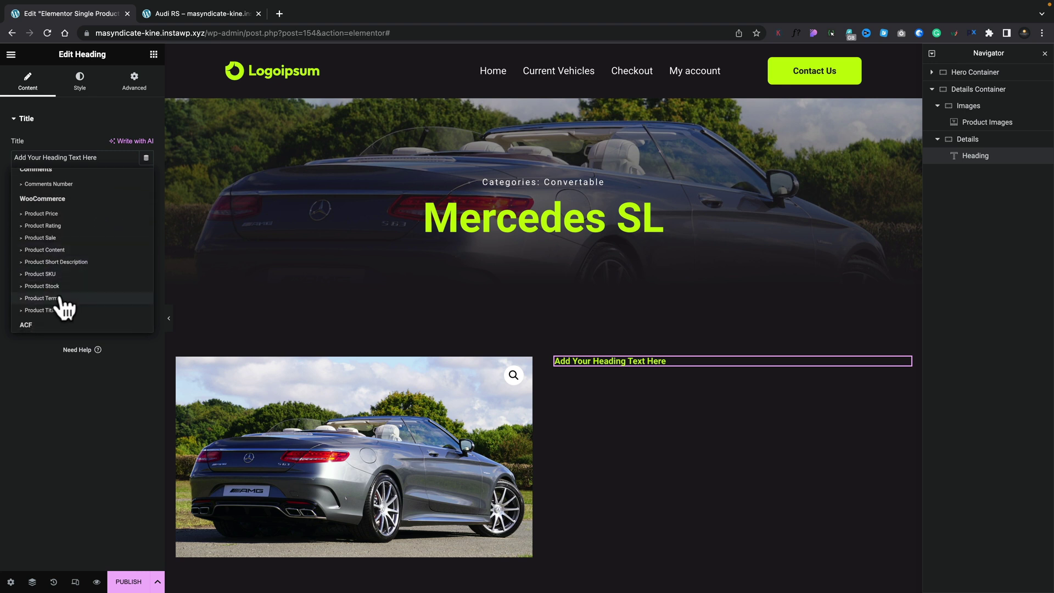
click(41, 298)
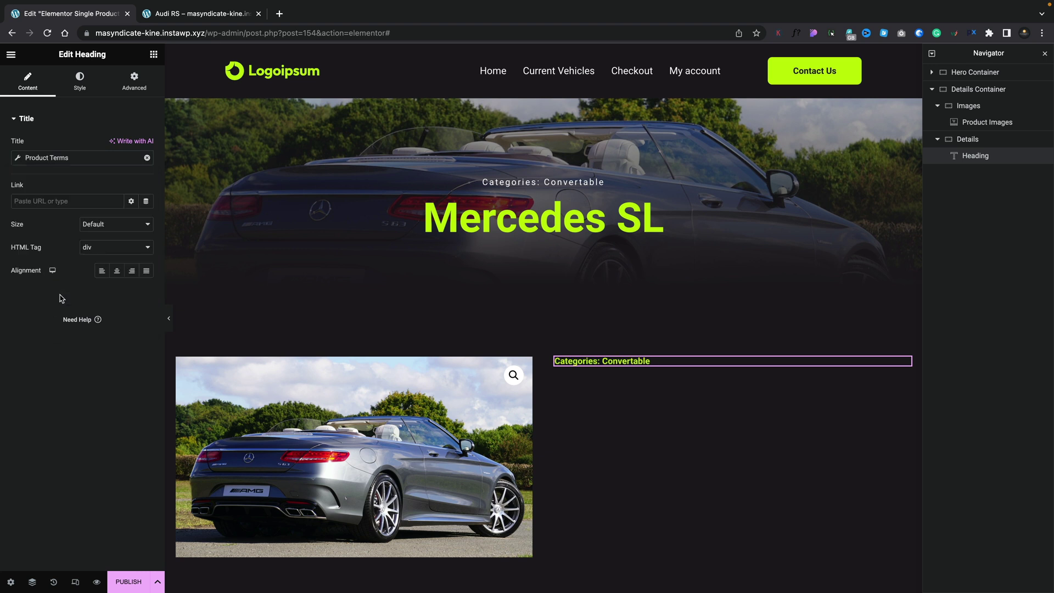
click(18, 159)
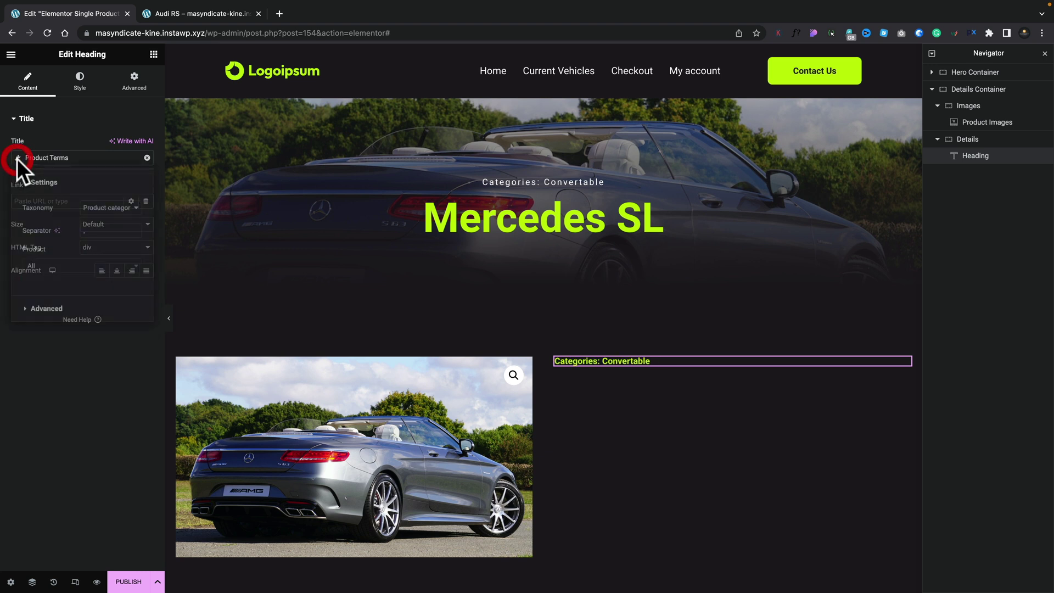
click(108, 219)
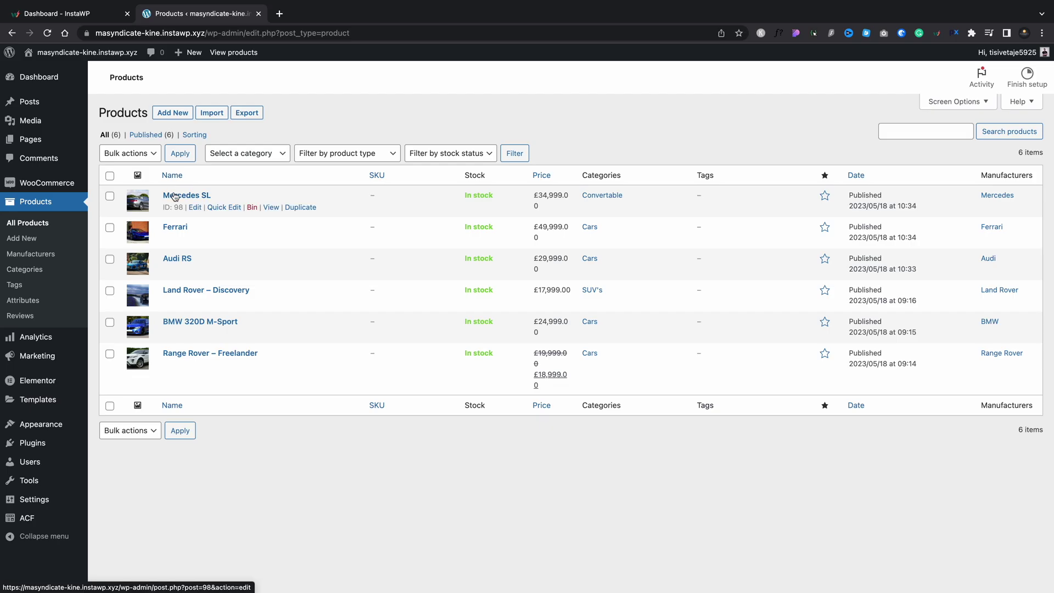
Open the Mercedes SL product for editing and look up its manufacturer by entering "merce" in the Manufacturers field
click(190, 263)
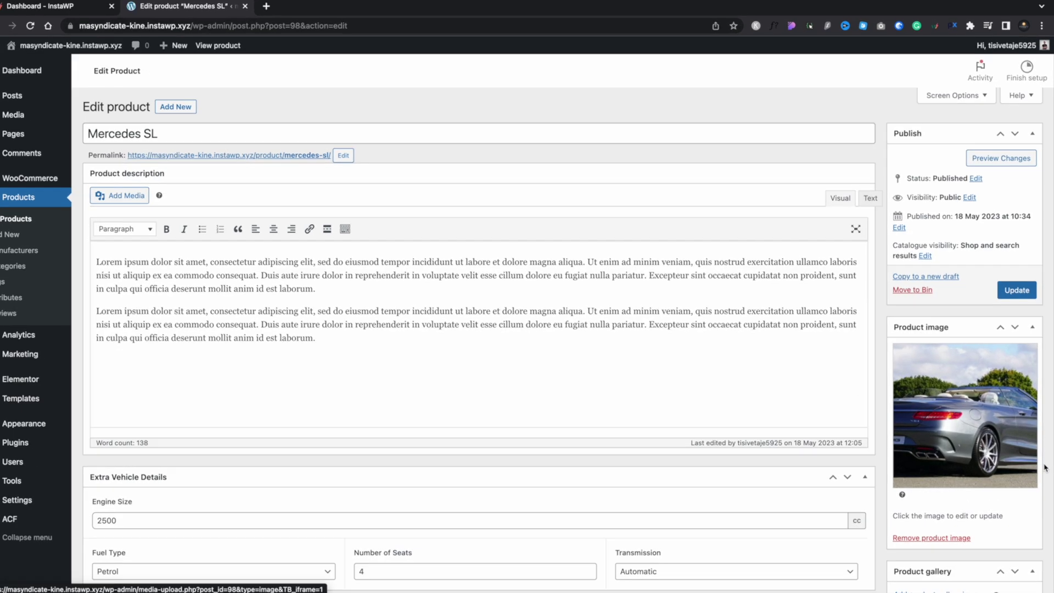
scroll(1037, 494, down, 10)
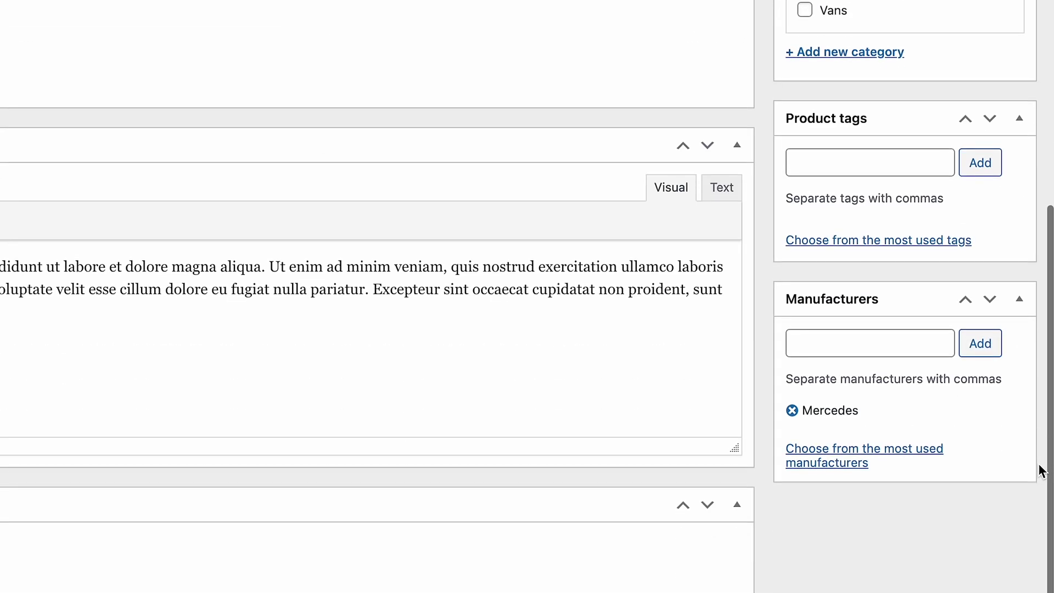
click(847, 336)
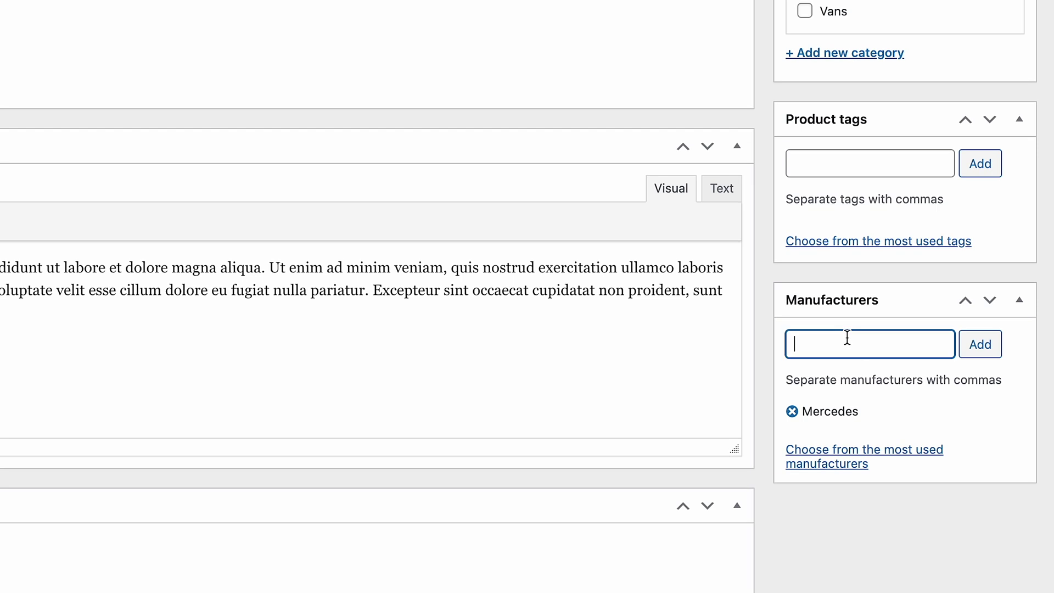
text(merce)
click(831, 374)
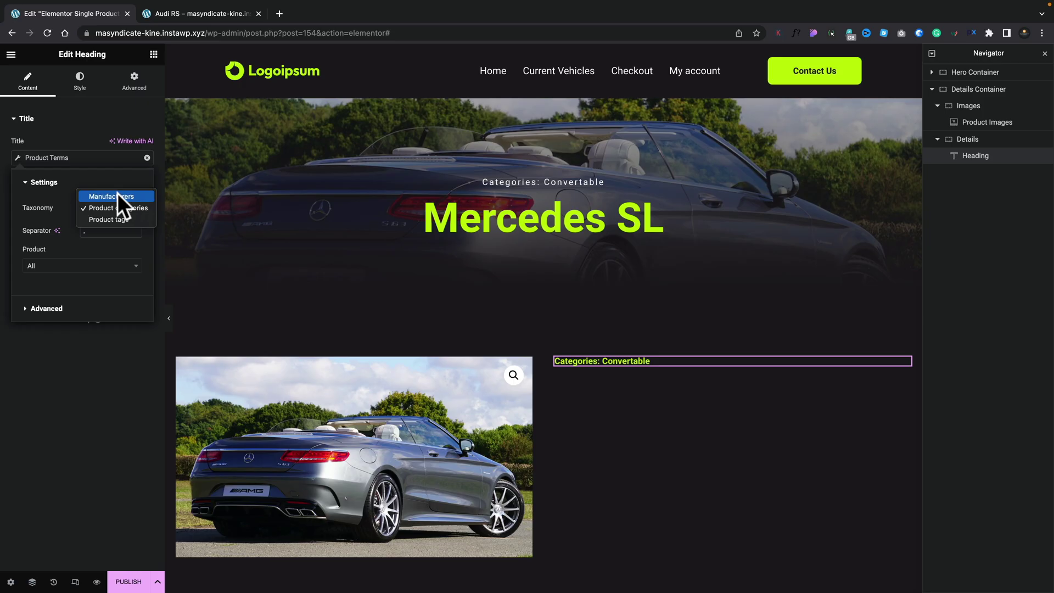
Set the Product Terms taxonomy to Manufacturers and the text before it to "Manufacturer:"
click(118, 196)
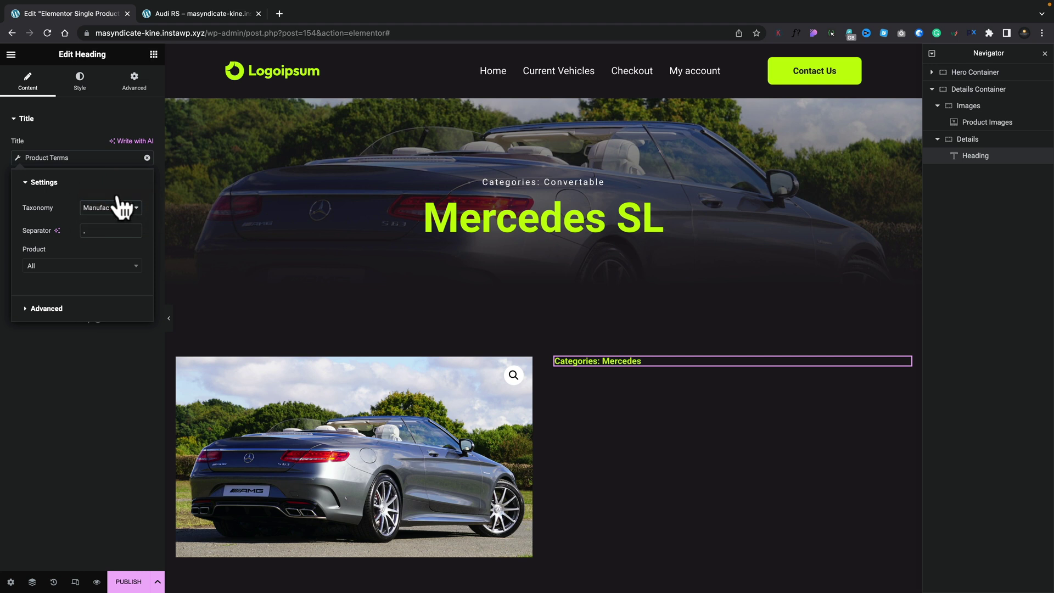
click(61, 308)
drag(116, 235, 83, 236)
text(Manufacturer:)
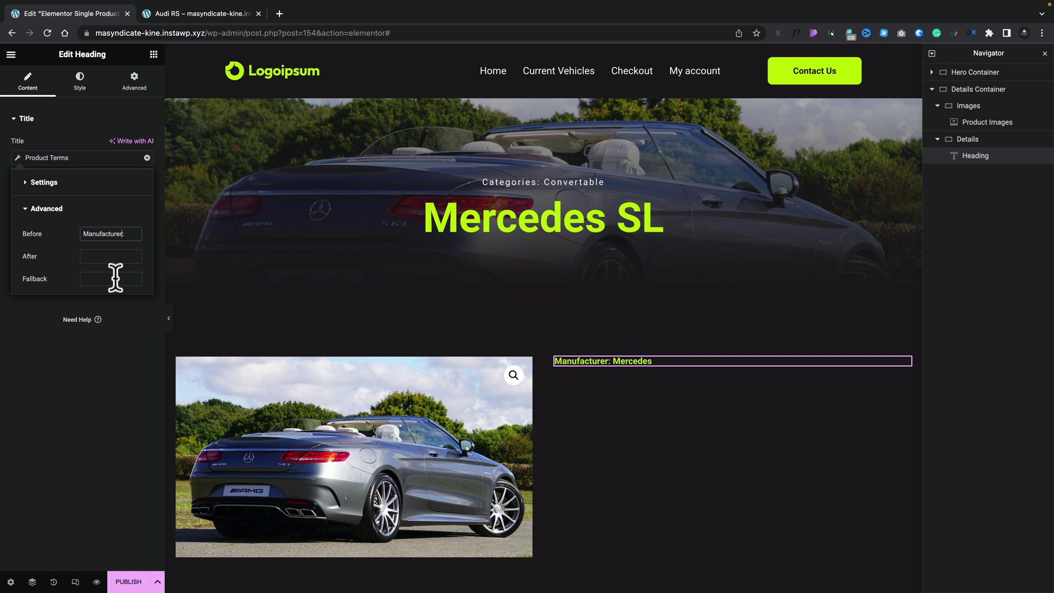
Change the manufacturer heading's text colour to the White global colour and slightly reduce its opacity
click(80, 78)
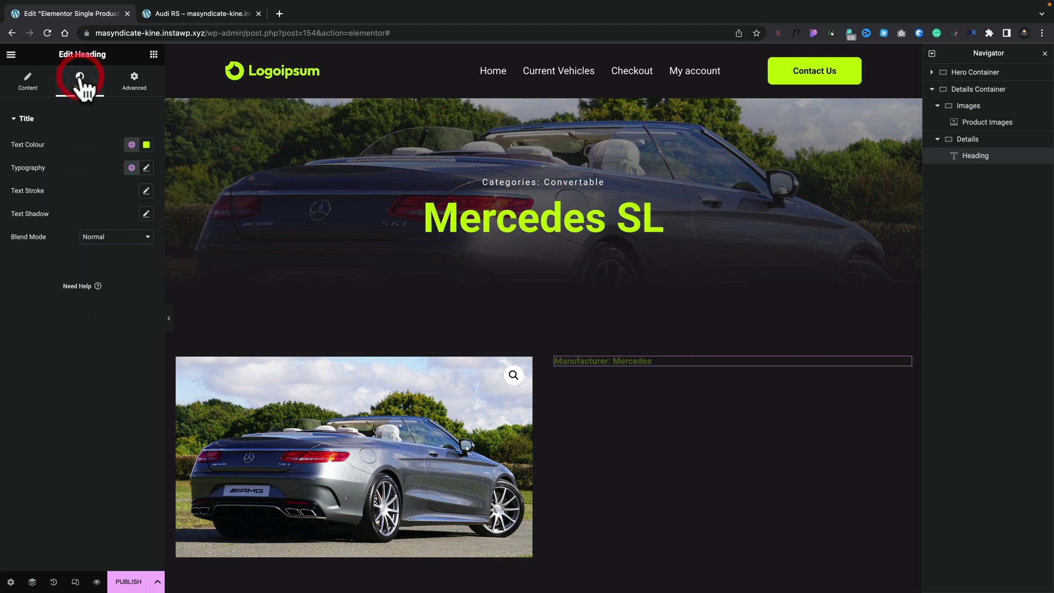
click(131, 145)
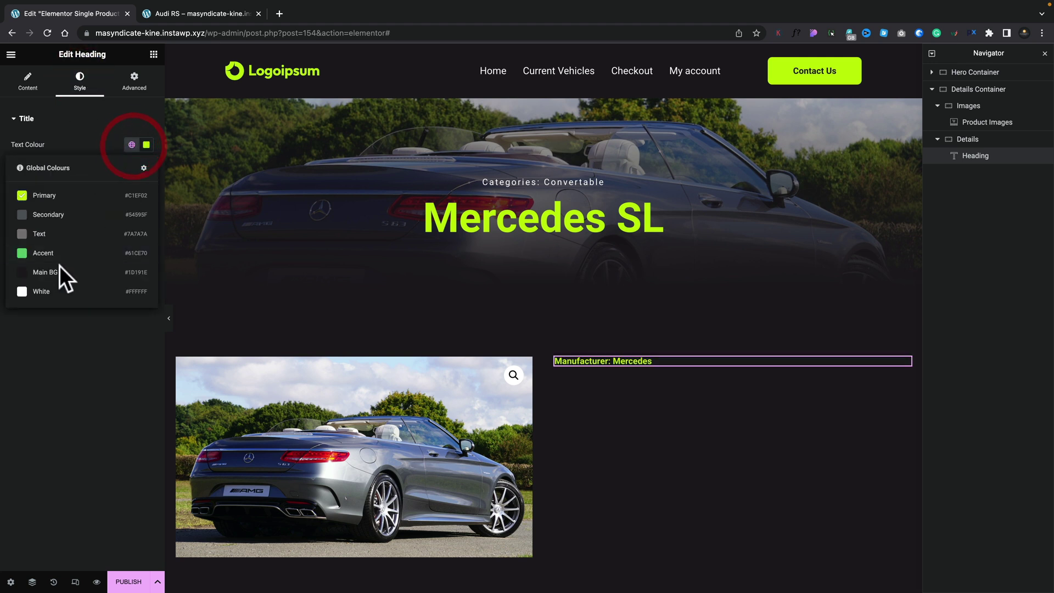
click(44, 288)
click(146, 144)
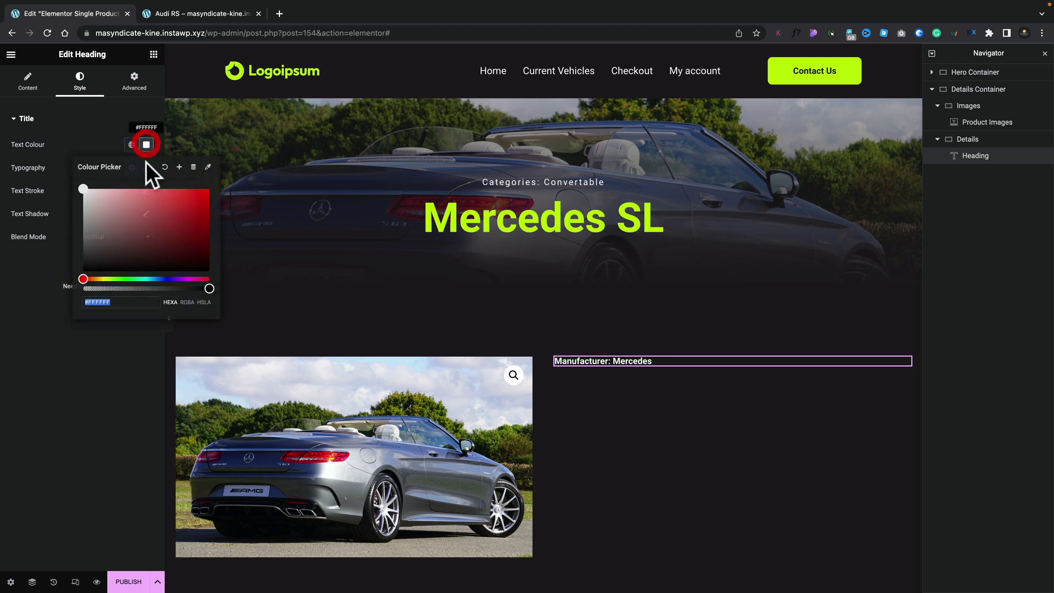
drag(213, 288, 197, 291)
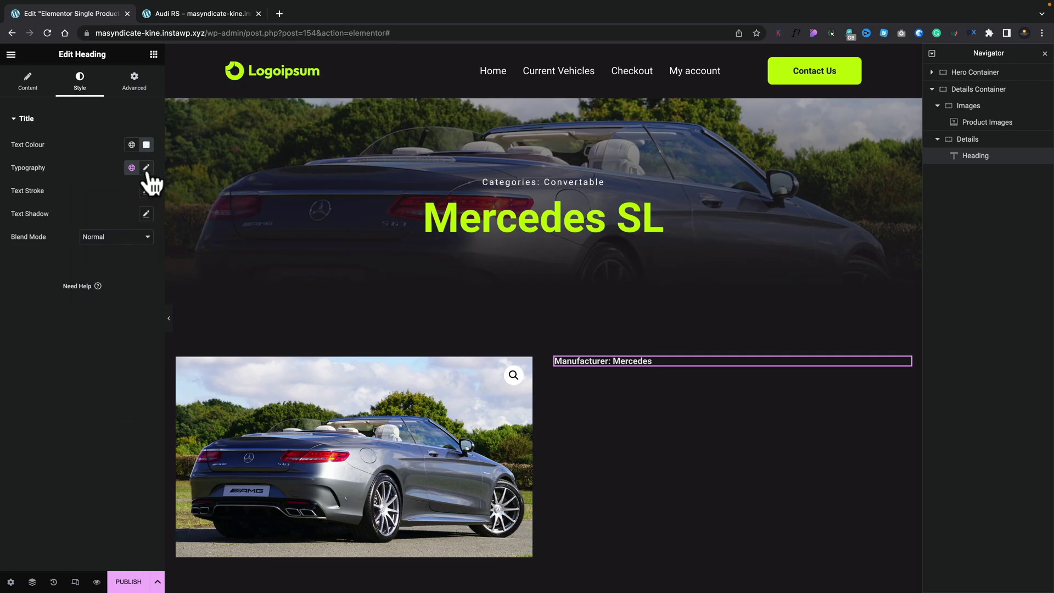
Set the manufacturer heading's typography to a 14 px size with a 300 (Light) weight
click(146, 169)
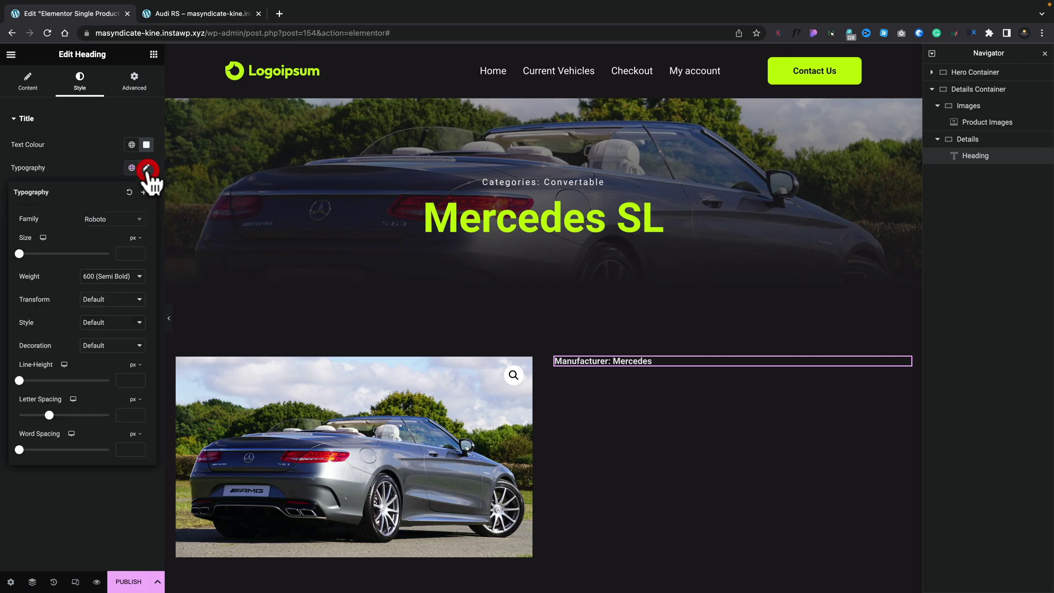
click(124, 254)
text(16)
click(137, 238)
click(110, 277)
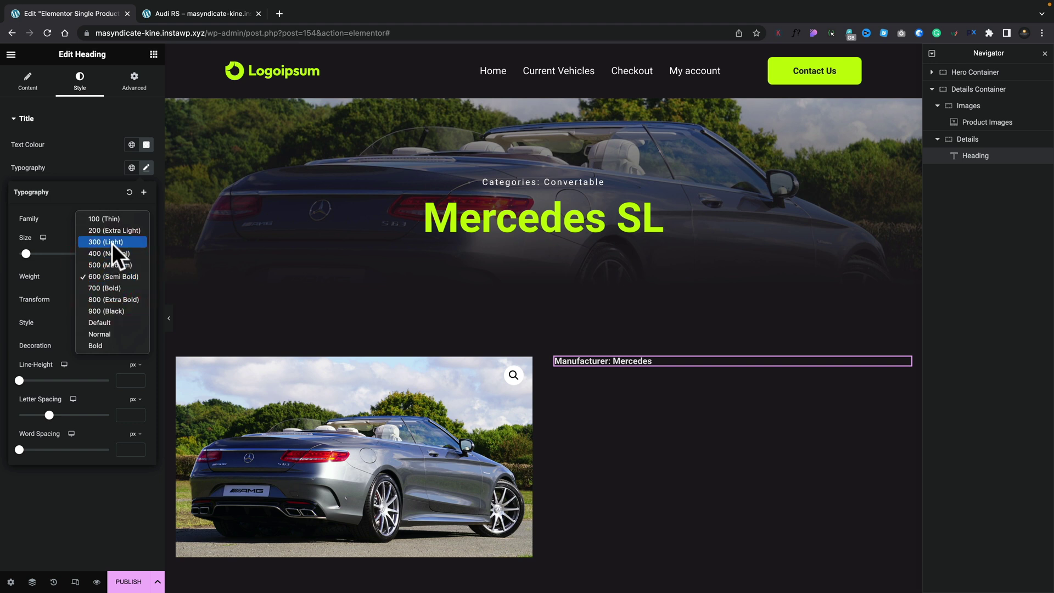
click(113, 253)
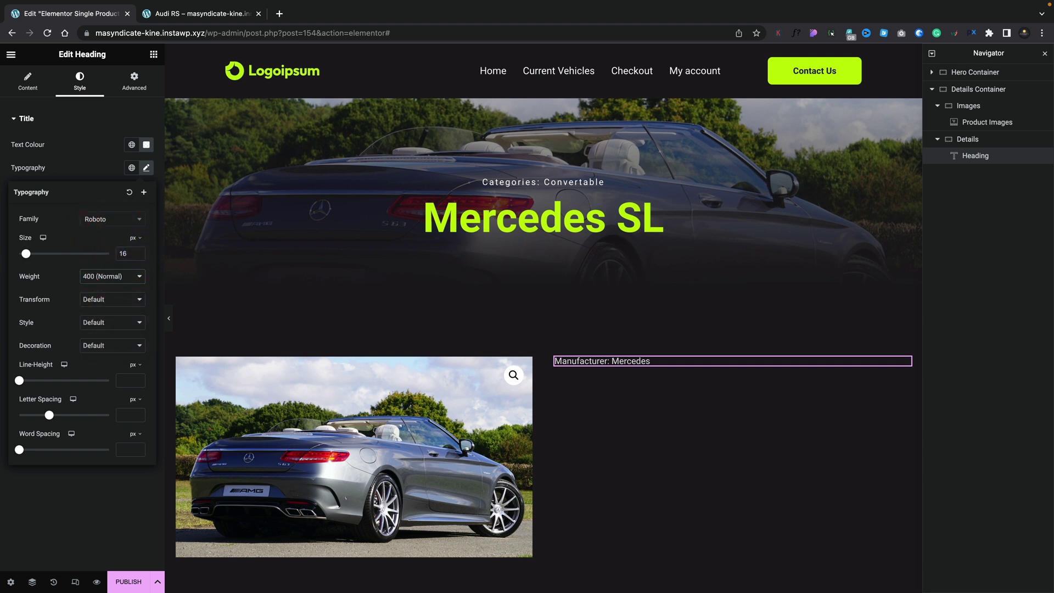
click(138, 255)
click(139, 256)
click(106, 276)
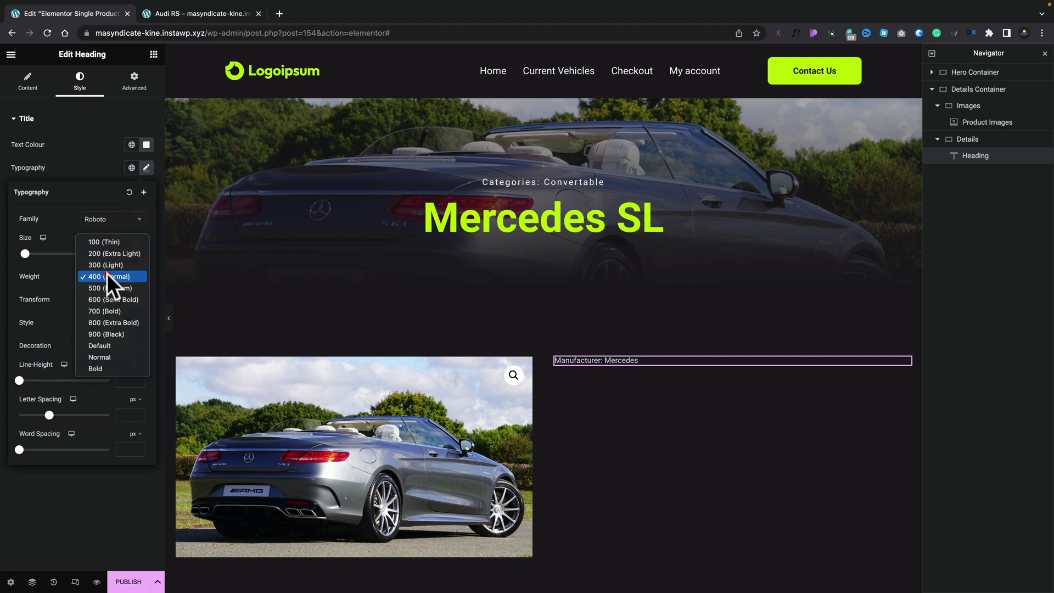
click(104, 264)
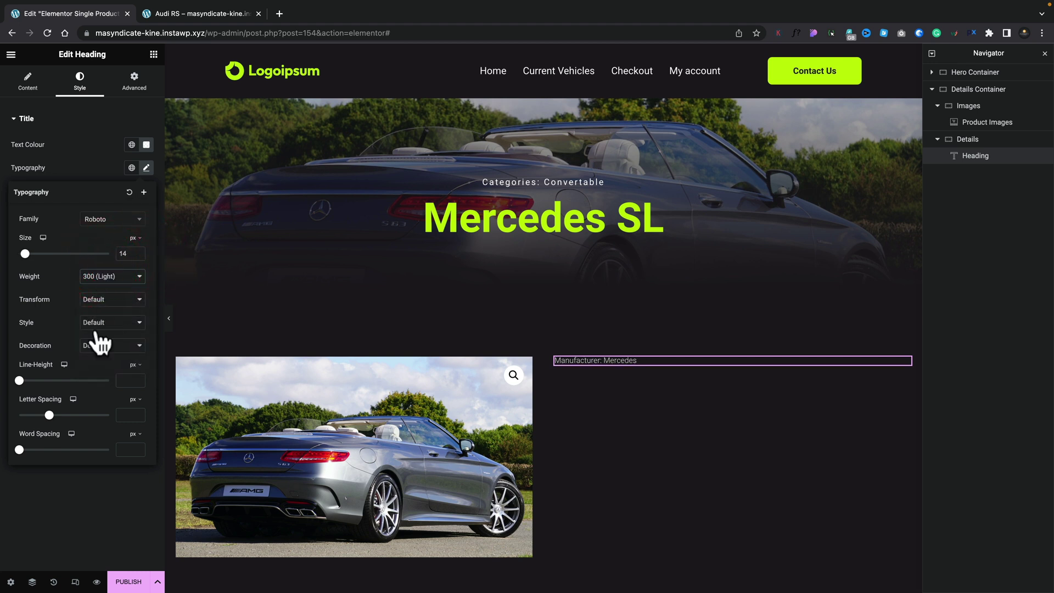
click(58, 499)
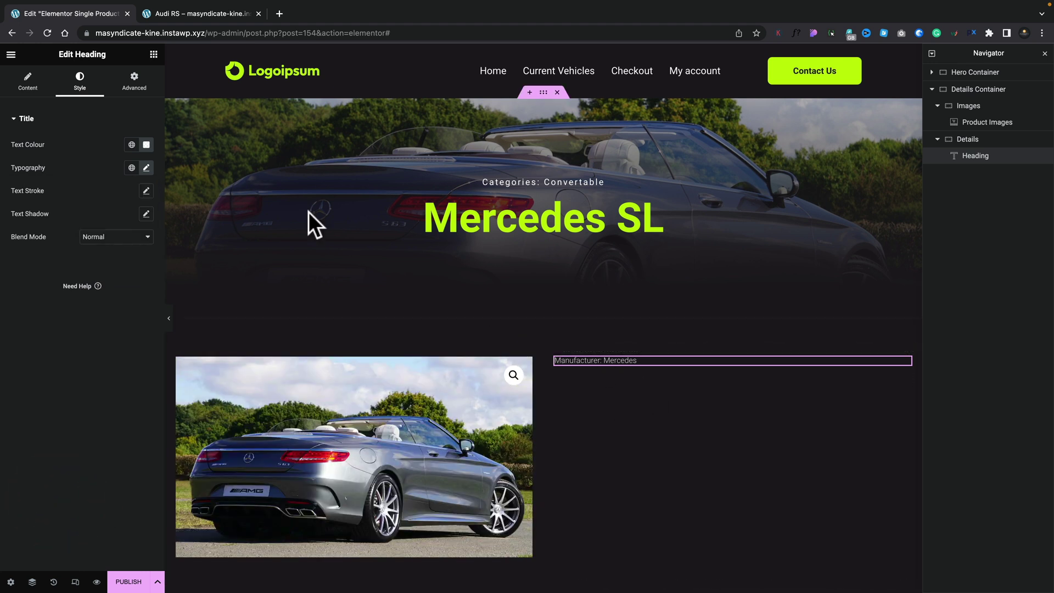
Add a Product Price widget below the manufacturer heading and set its colour to the White global colour
click(153, 53)
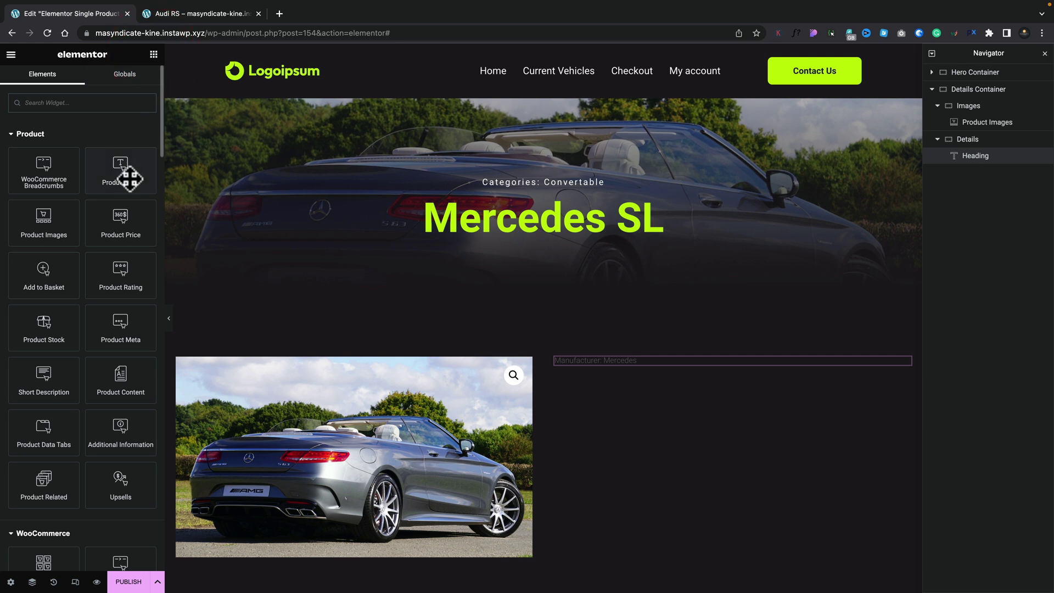
drag(107, 225, 648, 360)
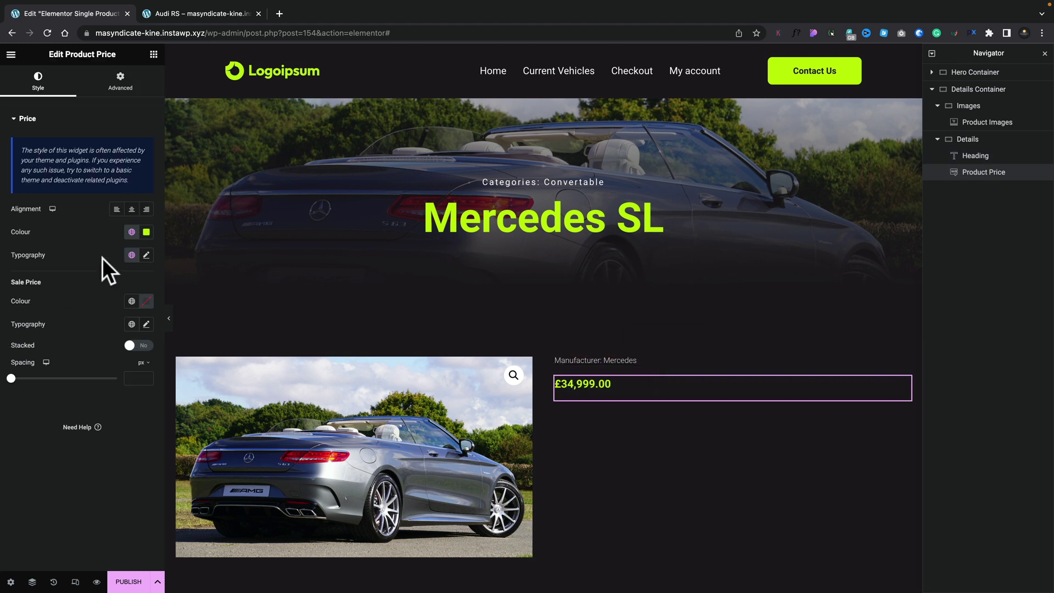
click(132, 232)
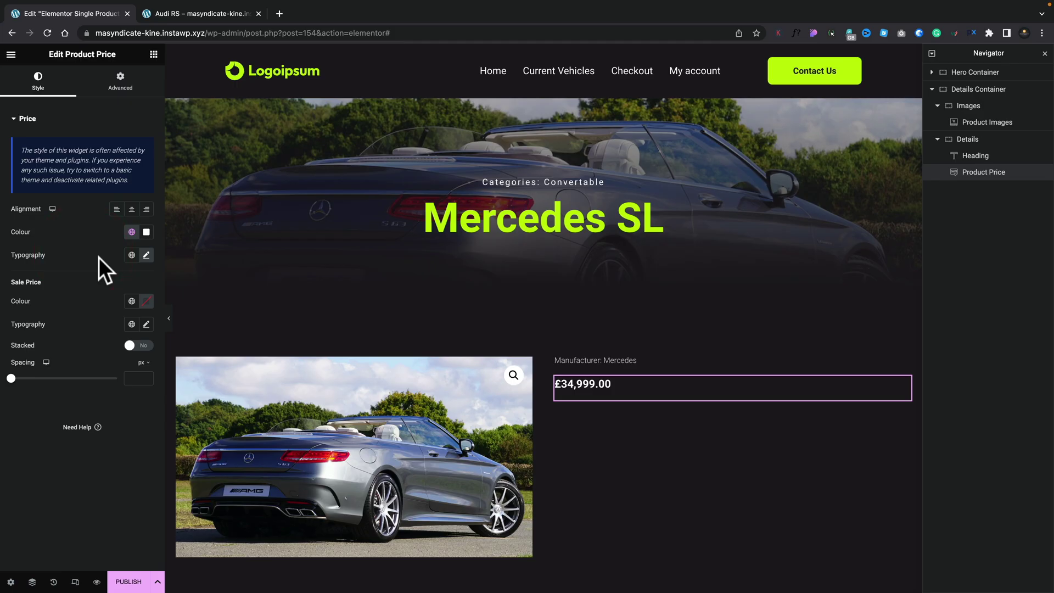
Enlarge the font size of the product price in its typography settings
click(147, 255)
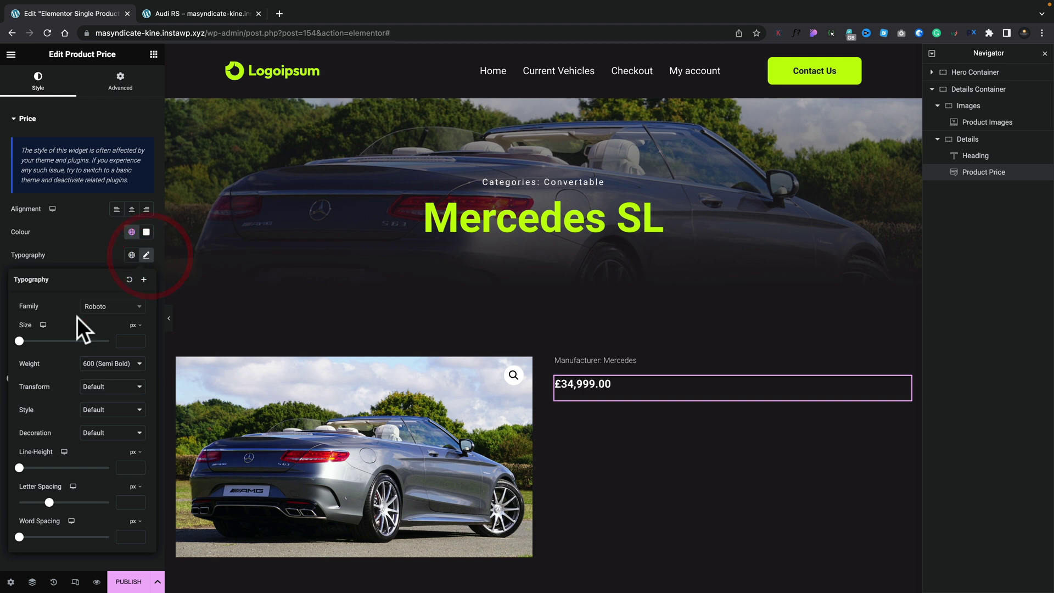
drag(21, 341, 31, 341)
click(81, 233)
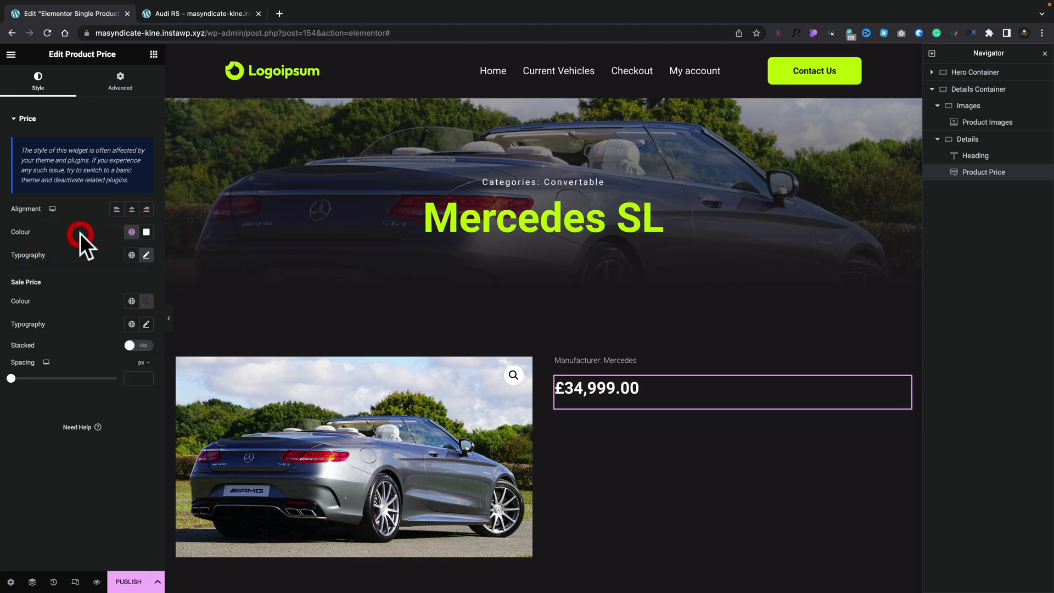
Check the layout on the Audi RS reference page and add a Short Description widget below the product price
click(196, 16)
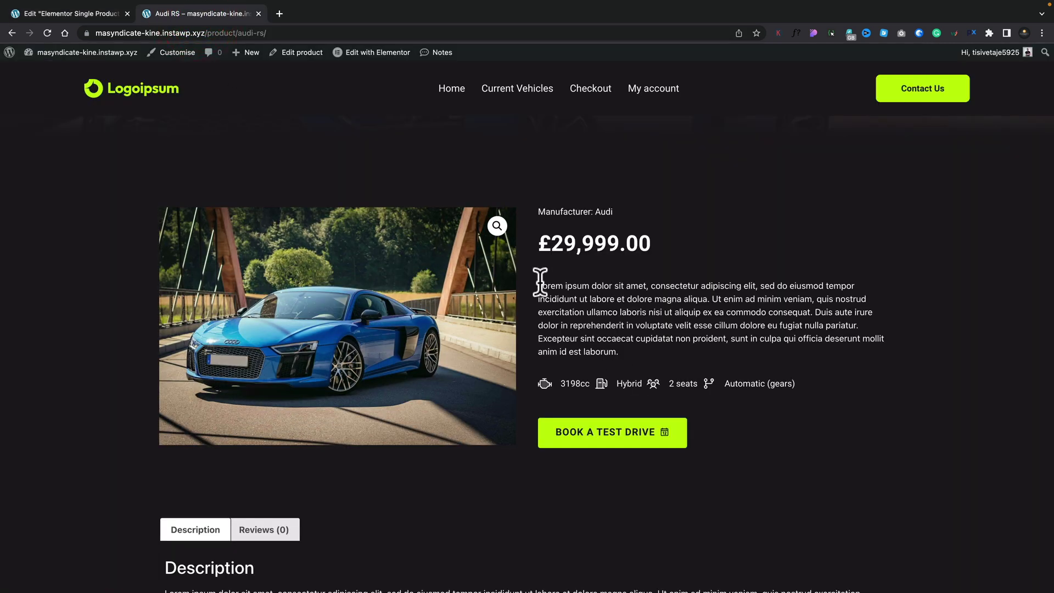
click(79, 16)
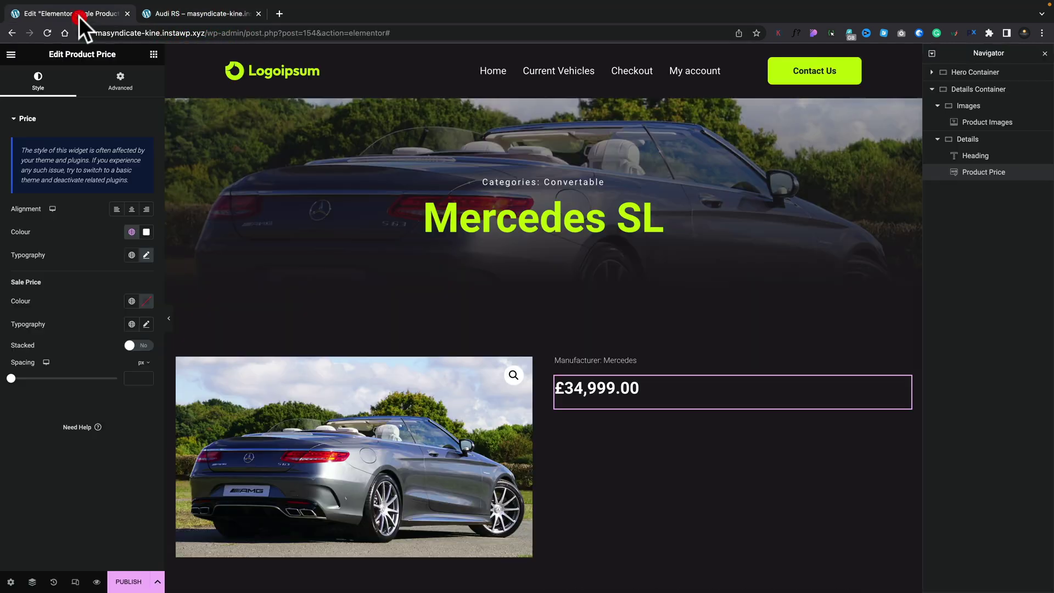
click(154, 55)
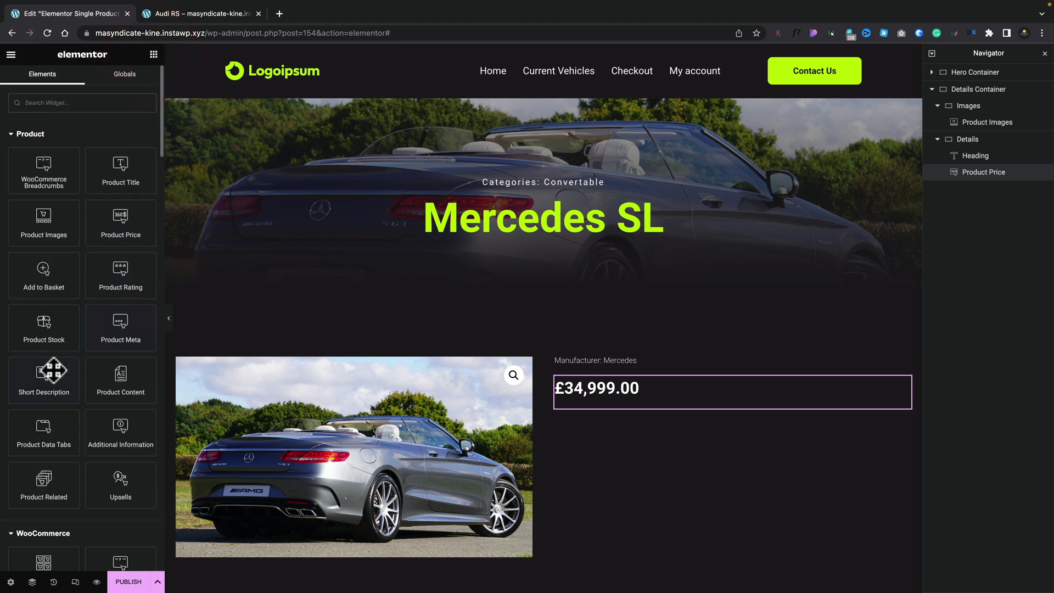
drag(44, 377, 662, 403)
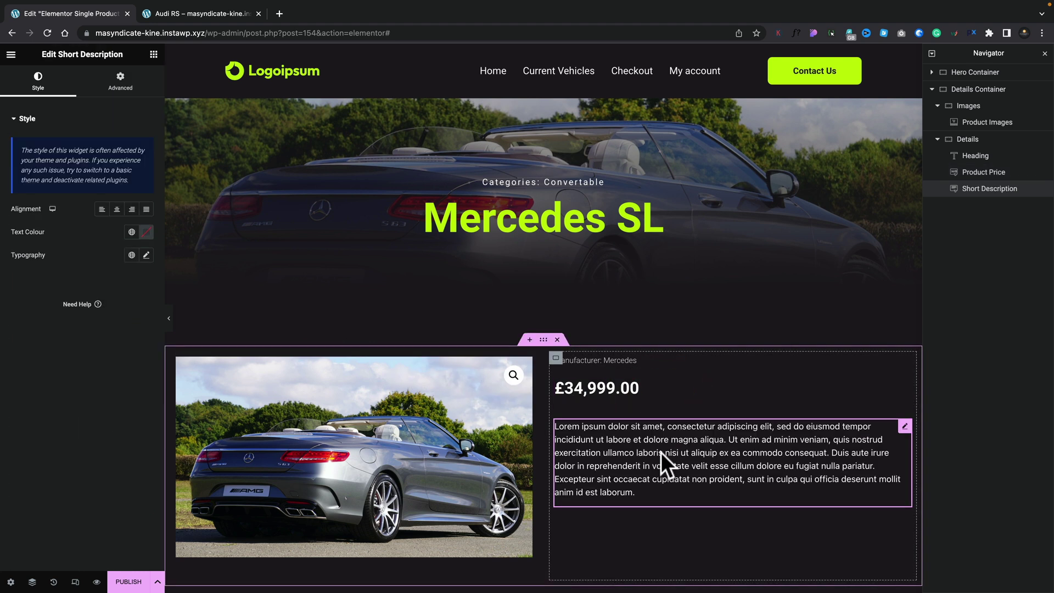
Set the short description's text colour to white with reduced opacity, #FFFFFFC2
click(132, 232)
click(42, 377)
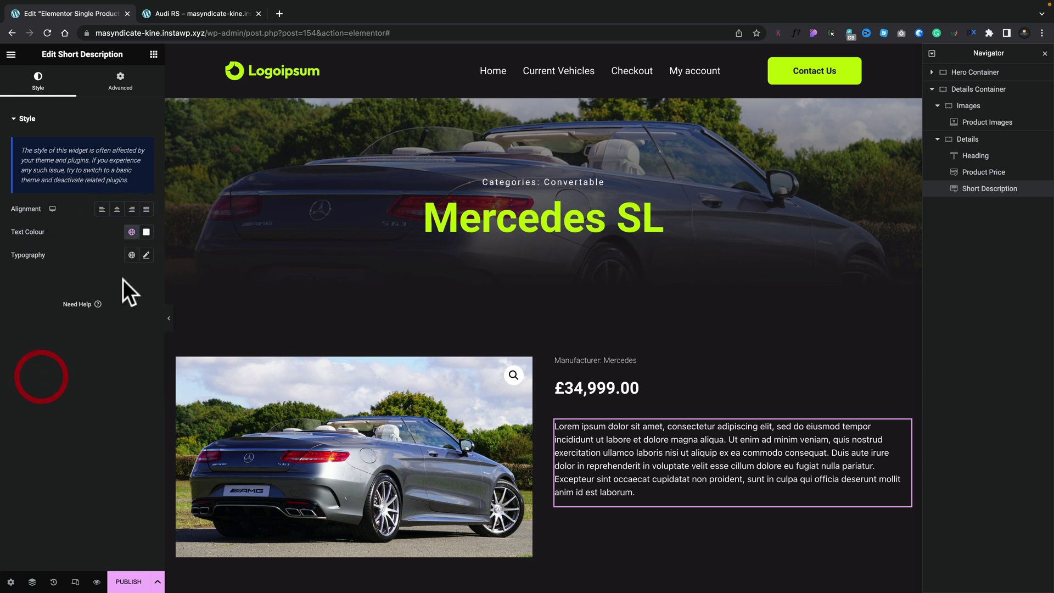
click(146, 231)
drag(207, 376, 184, 377)
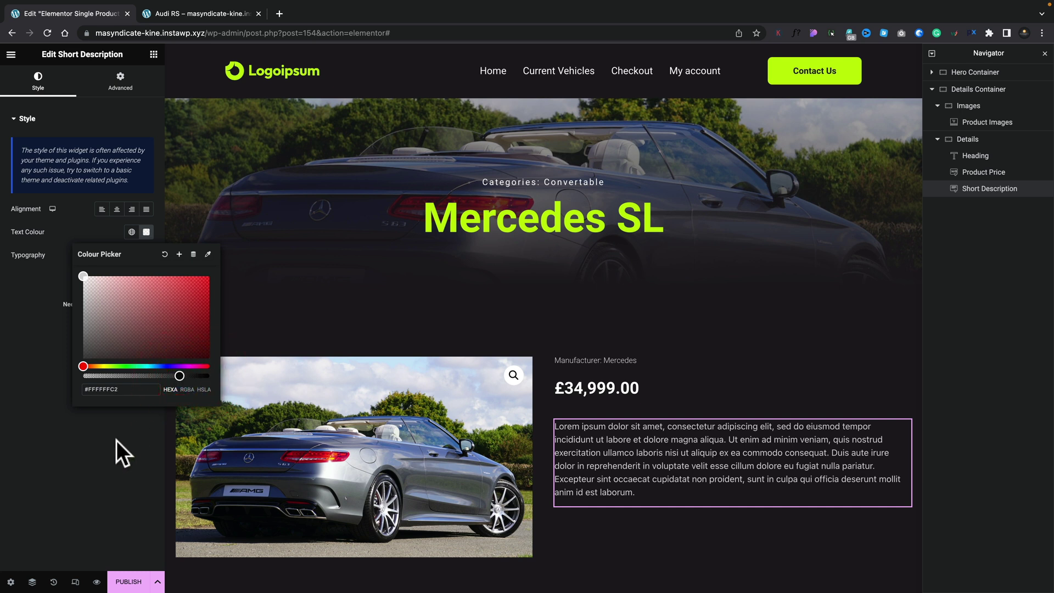
click(101, 473)
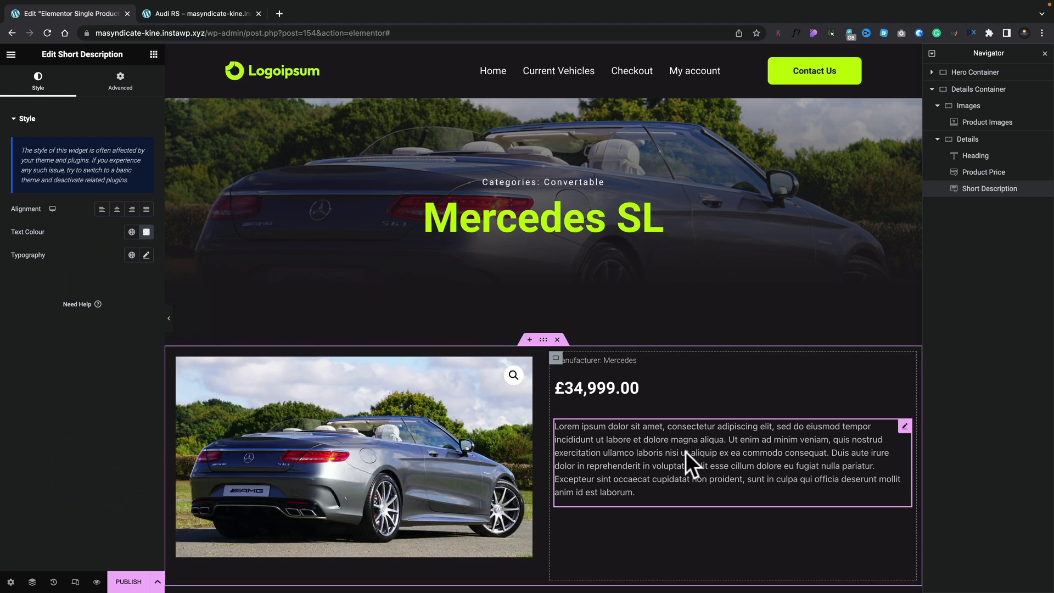
Unlink the short description's margin values and set its top margin to -20 px
click(123, 82)
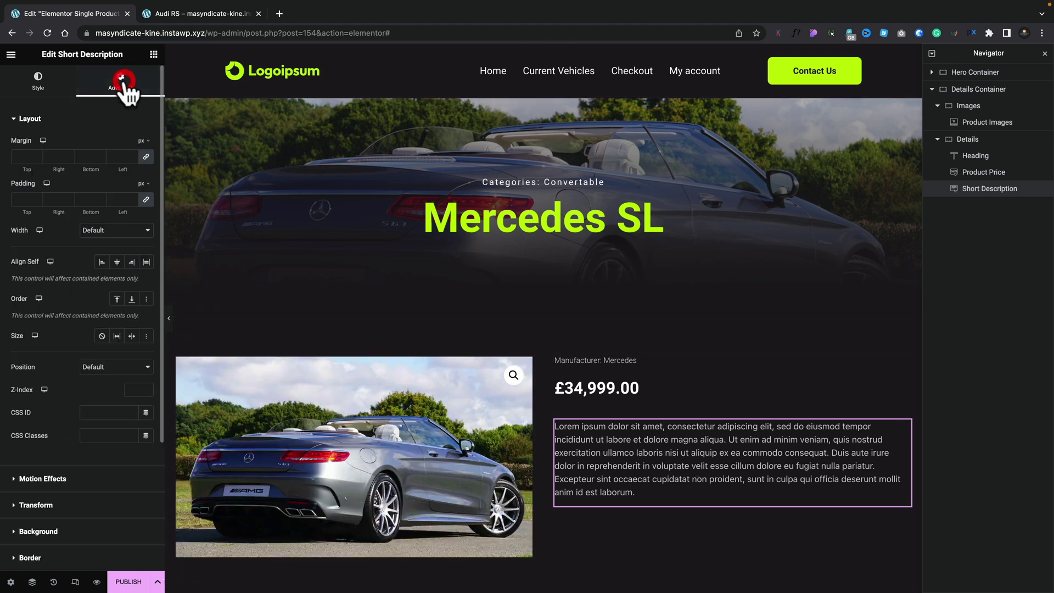
click(146, 158)
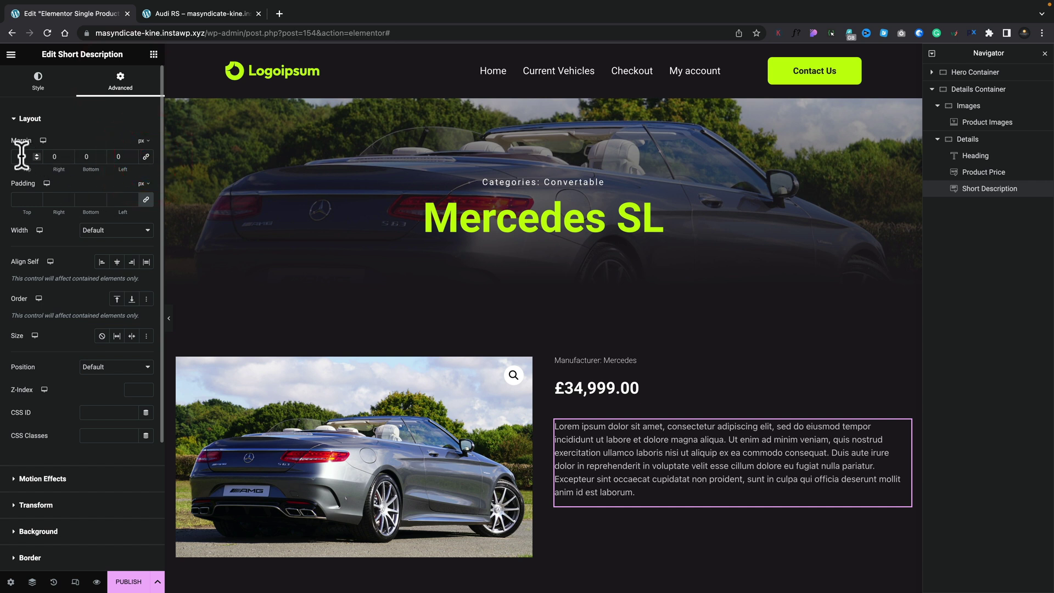
text(20)
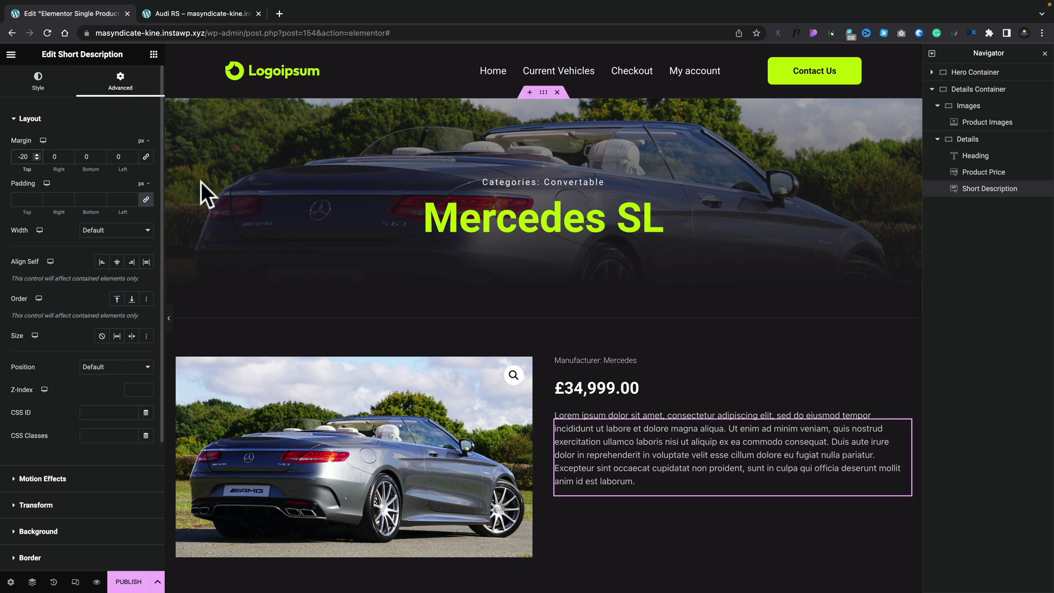
Check the Audi RS reference page, add an Icon List widget below the short description and switch its layout to inline
click(202, 12)
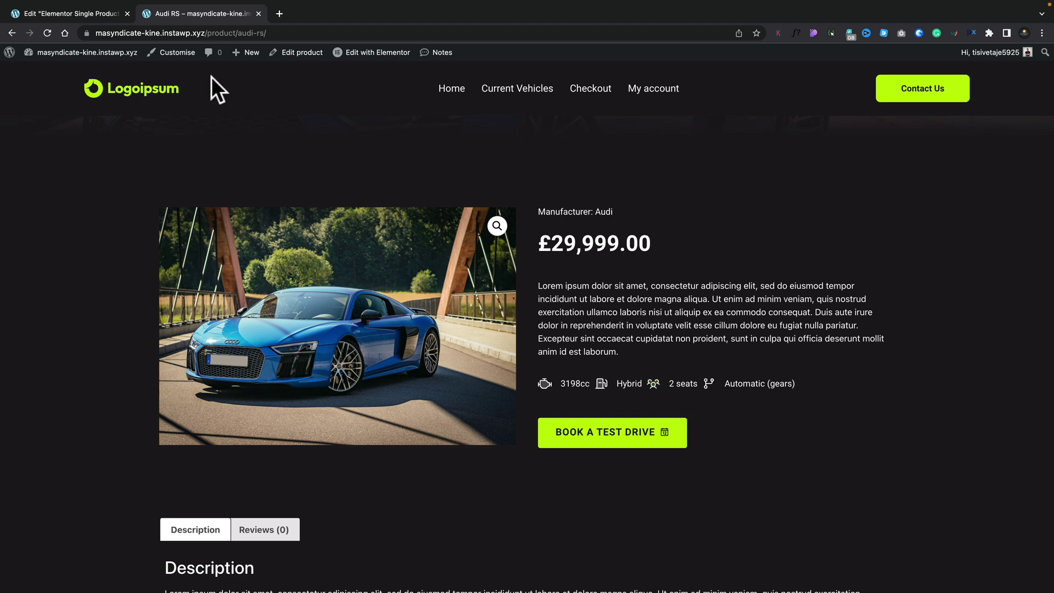
click(87, 12)
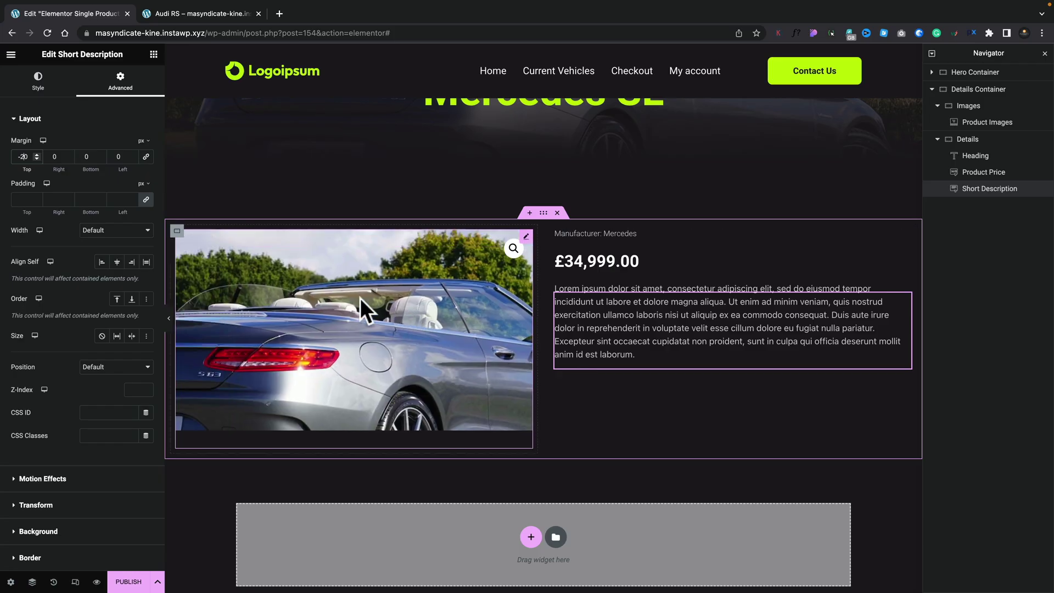
click(154, 55)
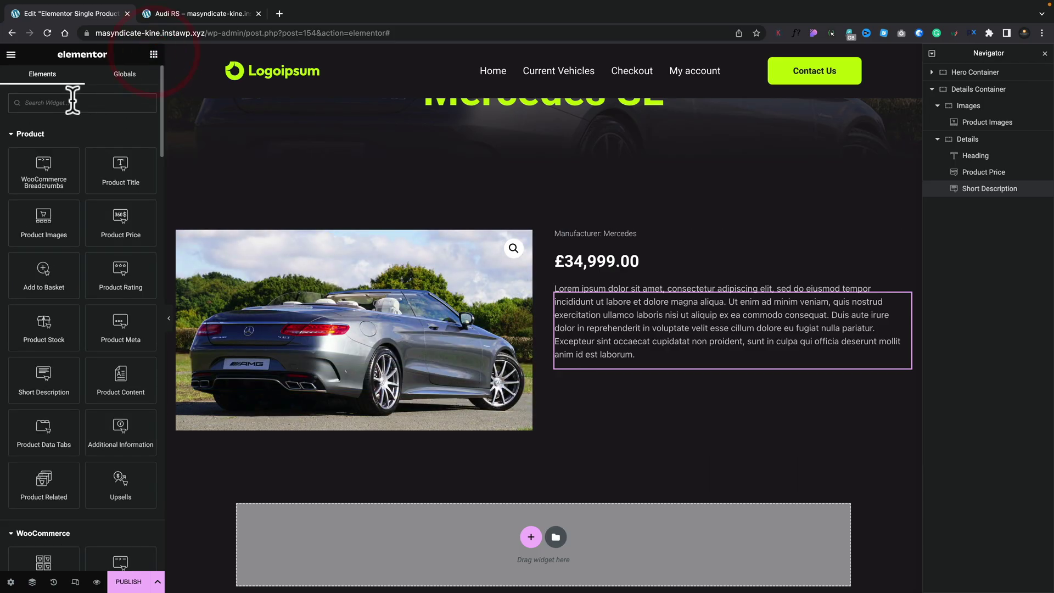
text(icon)
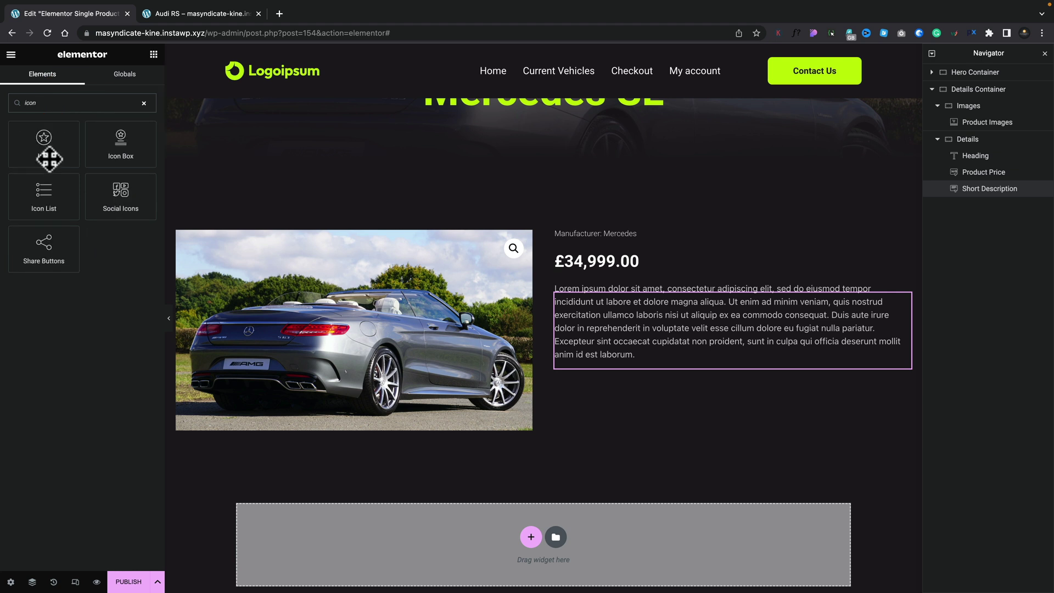
drag(47, 190, 630, 357)
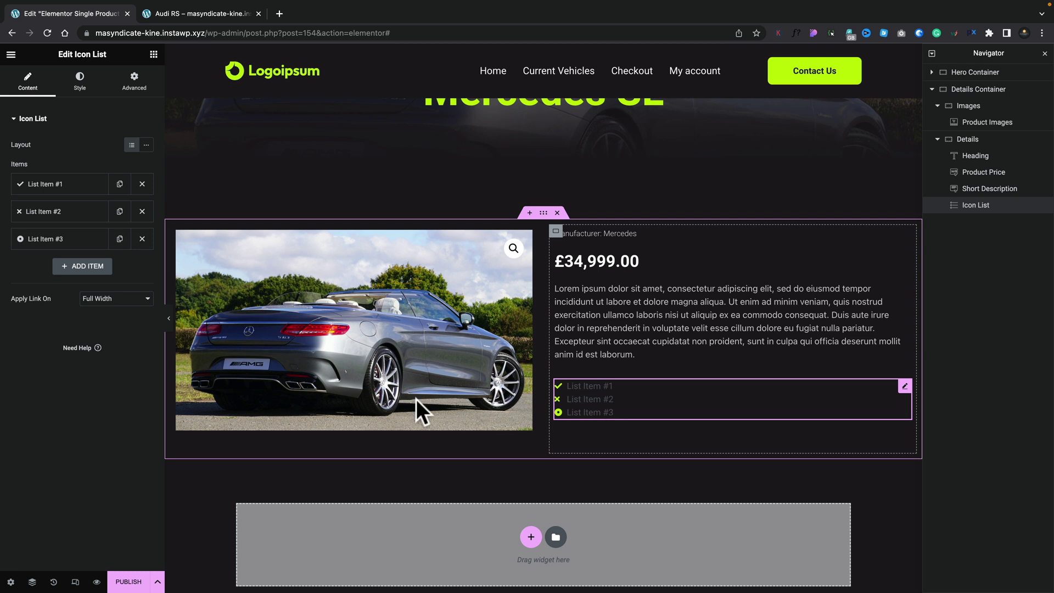
click(147, 145)
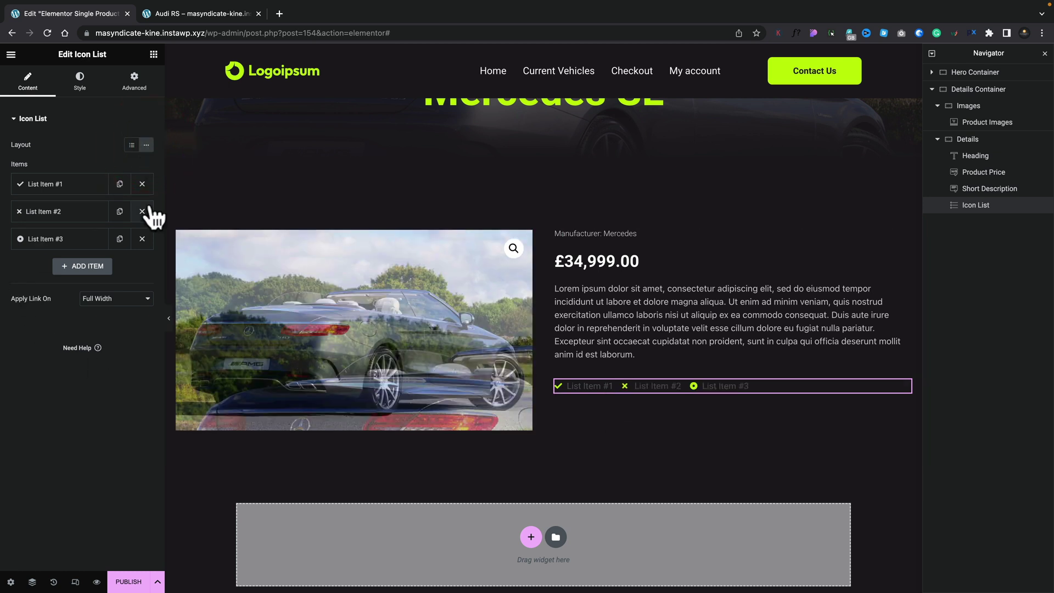
Link the first icon list item's text to the ACF Field dynamic tag with the Engine Size key
click(69, 187)
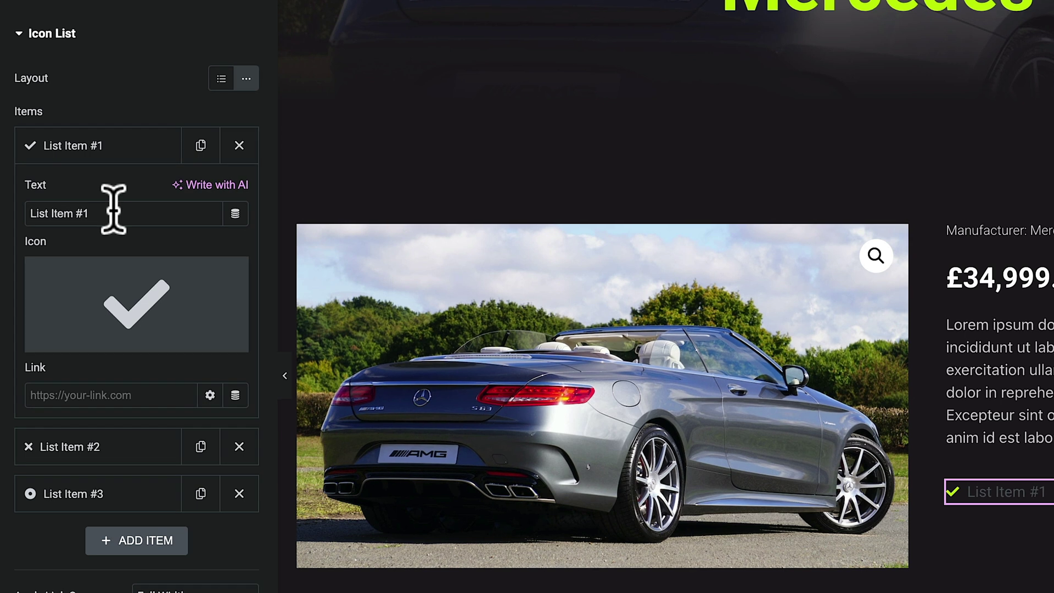
click(235, 214)
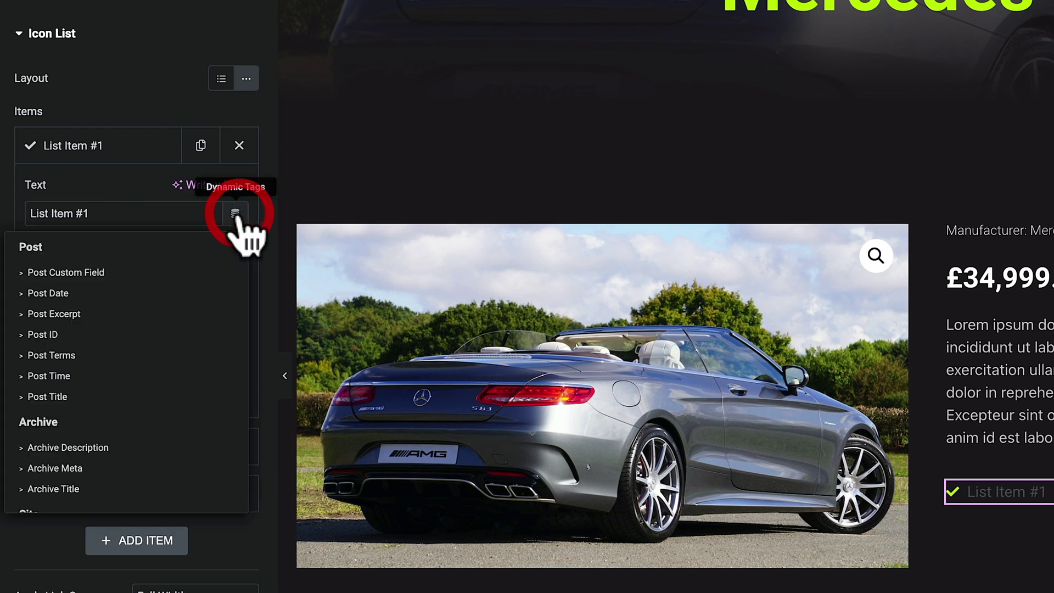
scroll(181, 382, down, 10)
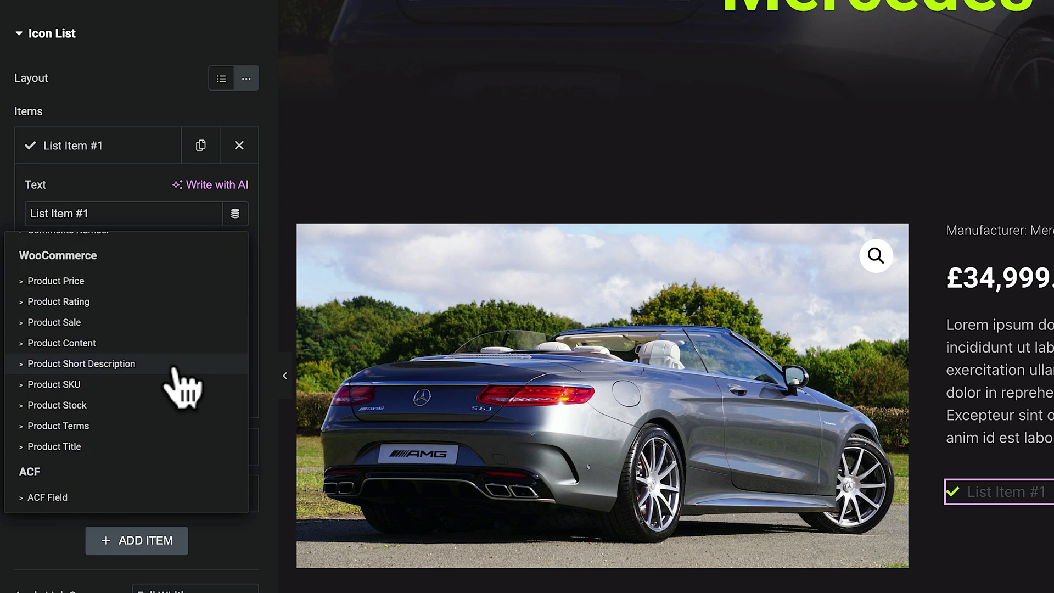
click(48, 498)
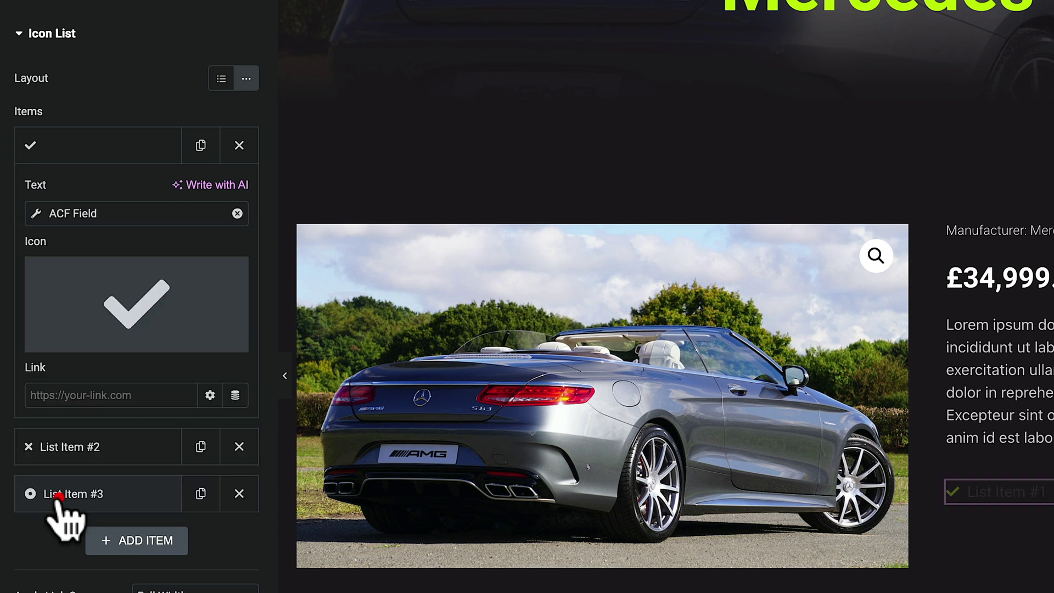
click(36, 214)
click(195, 299)
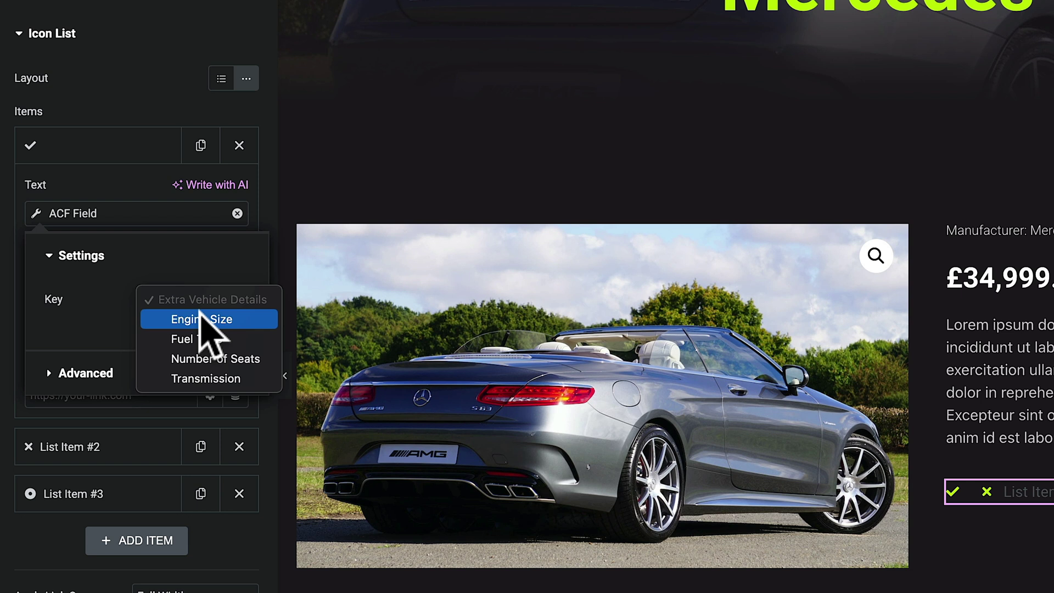
click(200, 314)
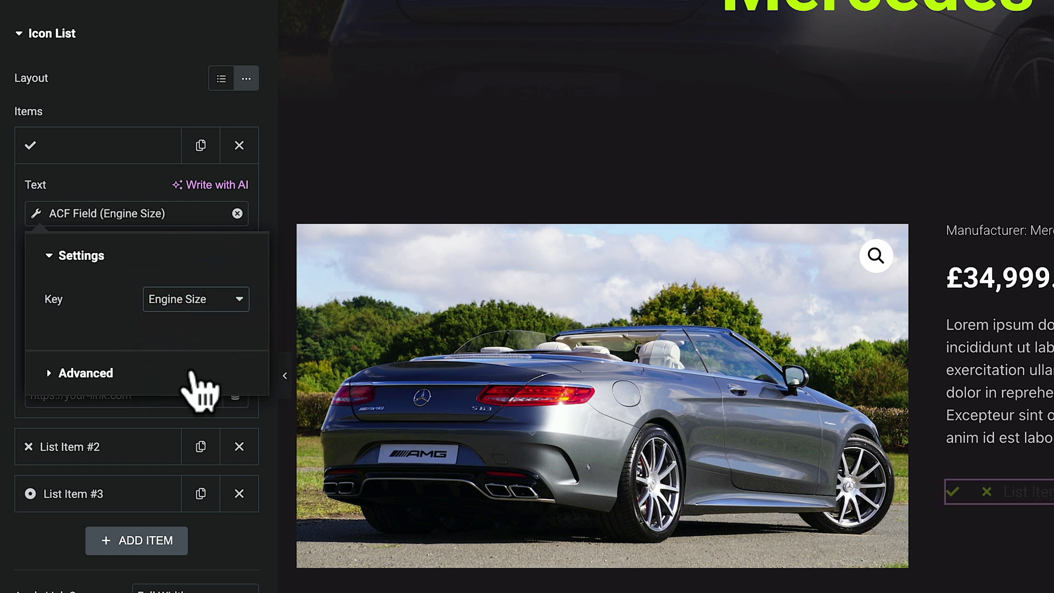
Add "cc" as the text after the first list item's Engine Size field
click(91, 373)
click(164, 381)
click(178, 380)
text(cc)
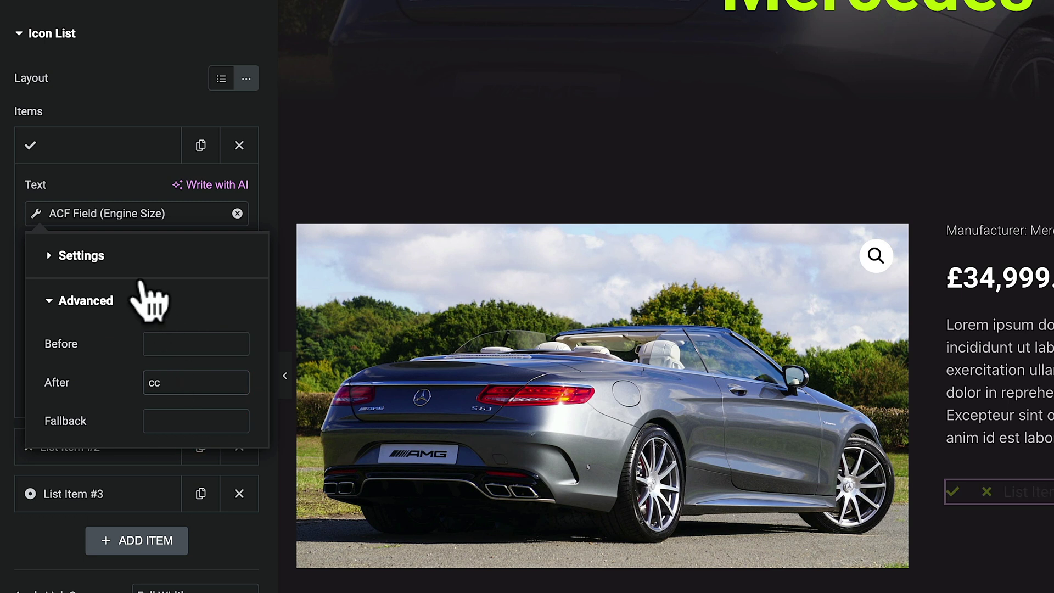
click(100, 186)
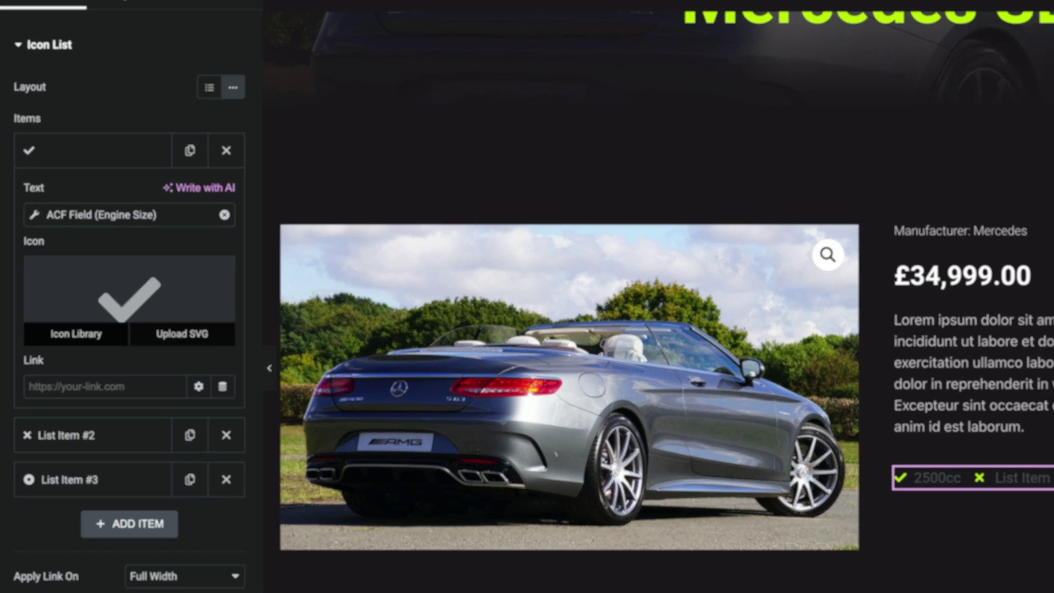
Set the first icon list item's icon to the engine SVG from the media library and collapse the item
click(190, 339)
click(83, 156)
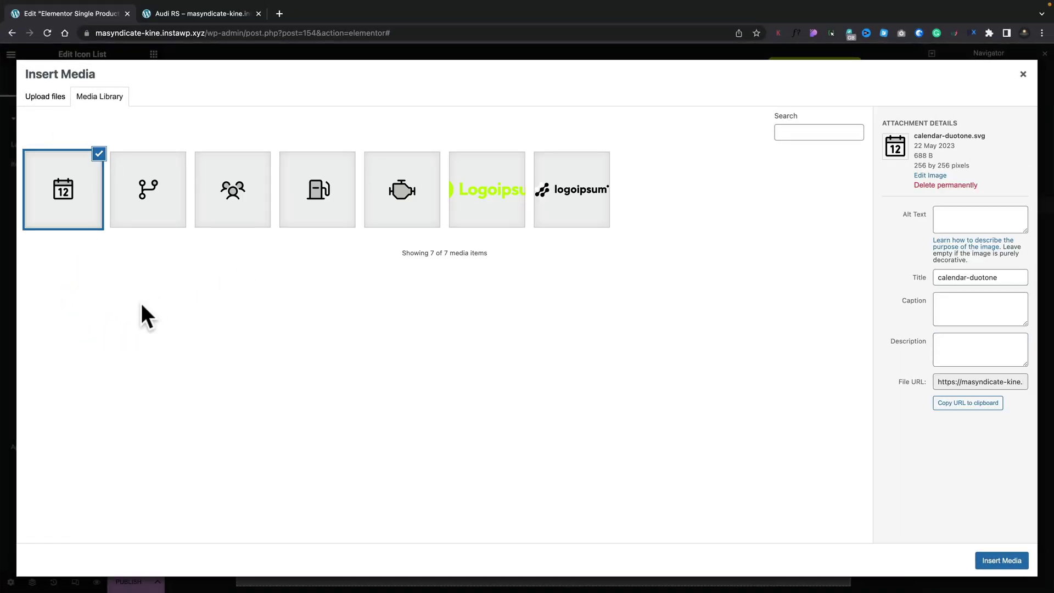
click(399, 204)
click(1001, 560)
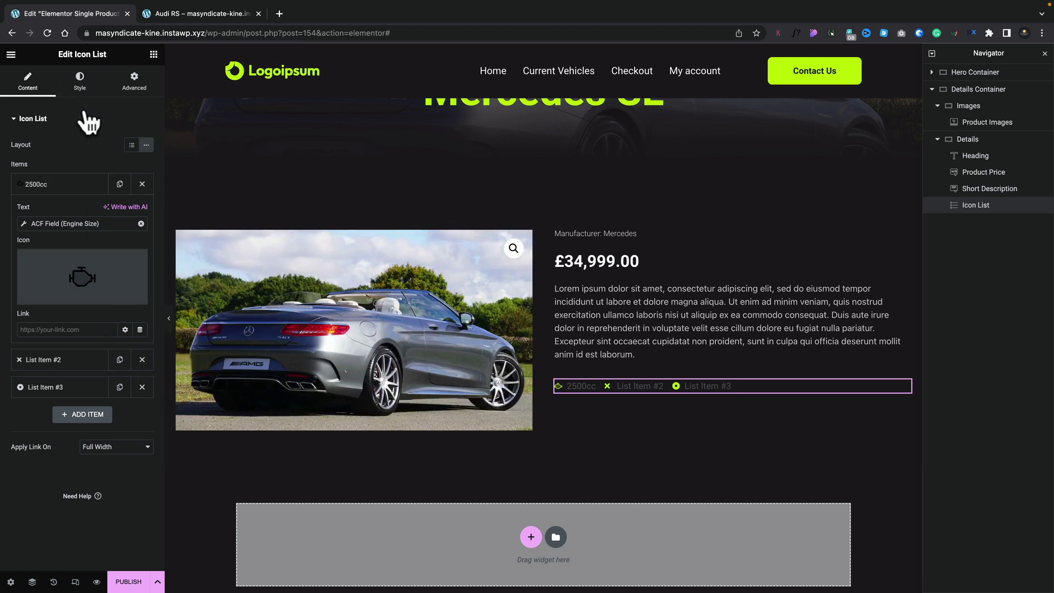
click(70, 186)
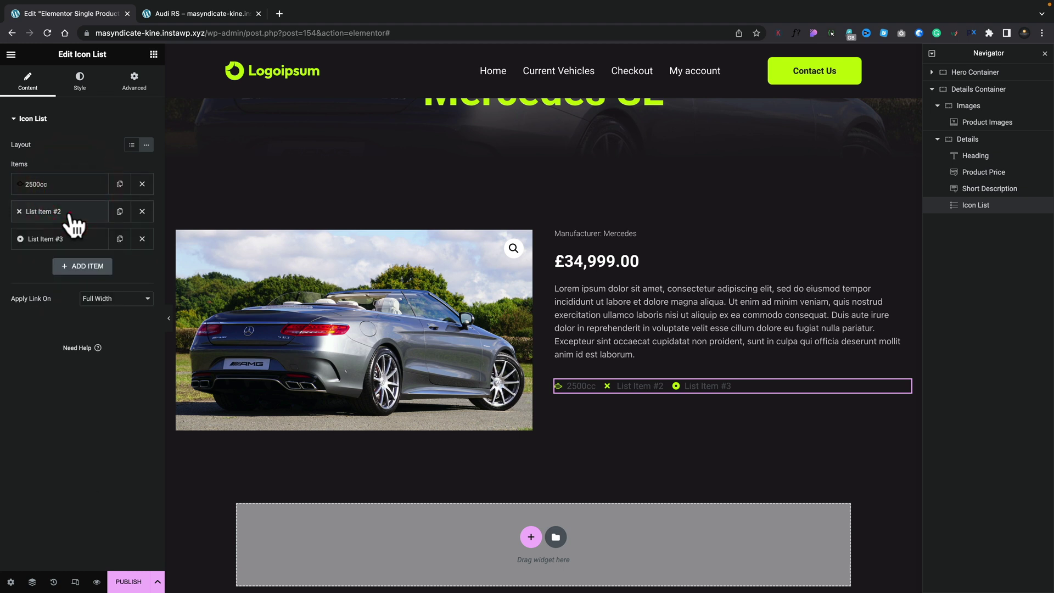
Link the second icon list item's text to the ACF Field dynamic tag with the Fuel Type key
click(72, 213)
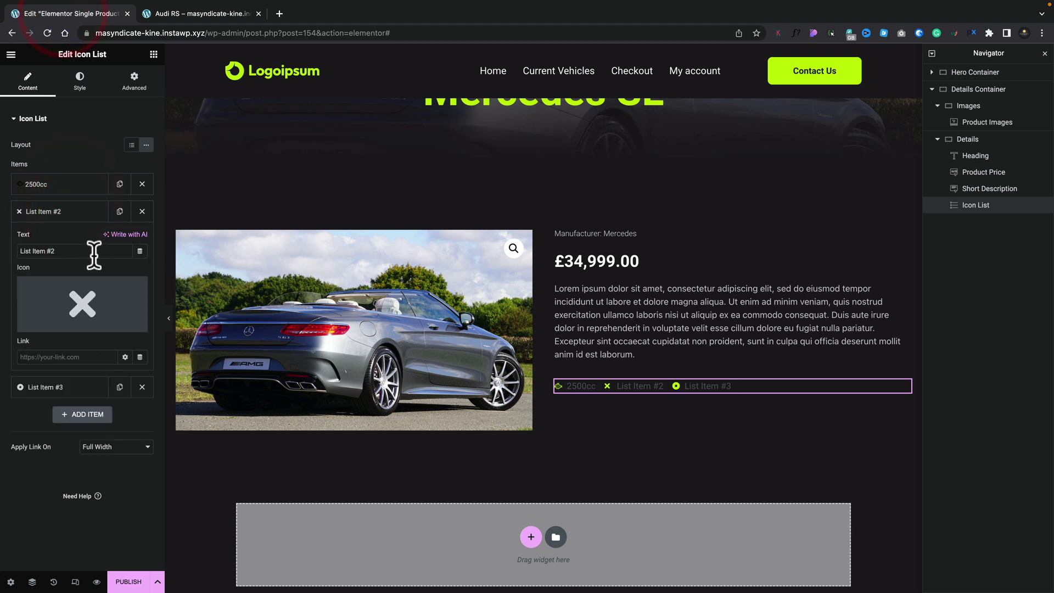
click(139, 251)
scroll(94, 364, down, 10)
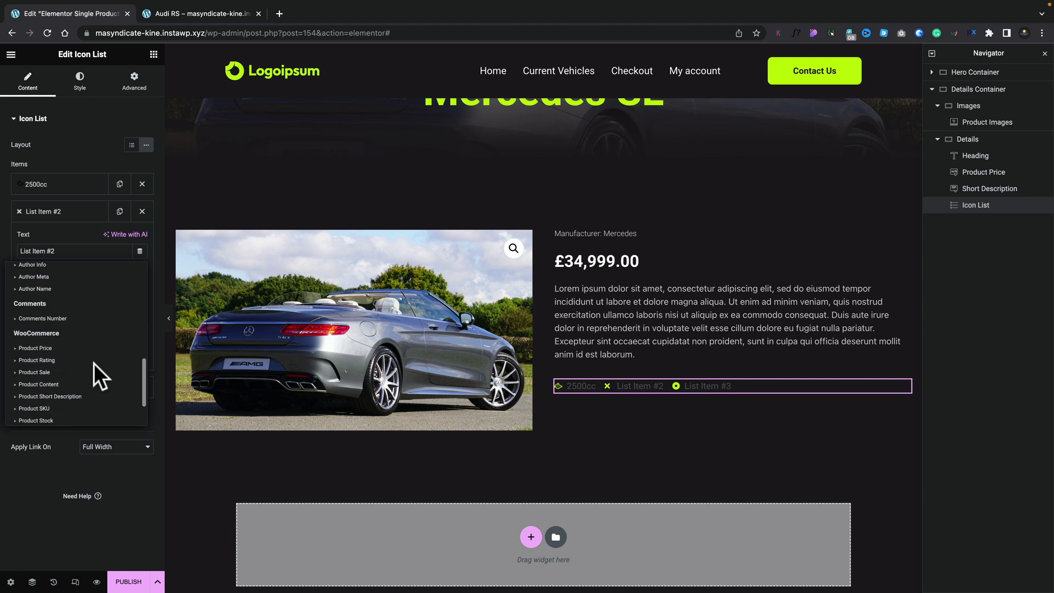
click(39, 412)
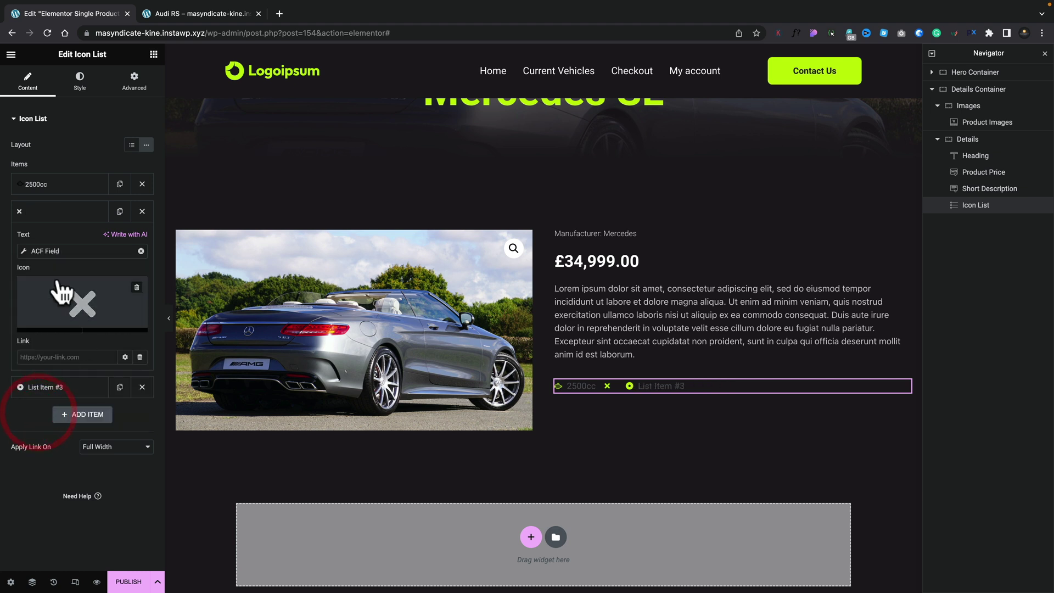
click(107, 302)
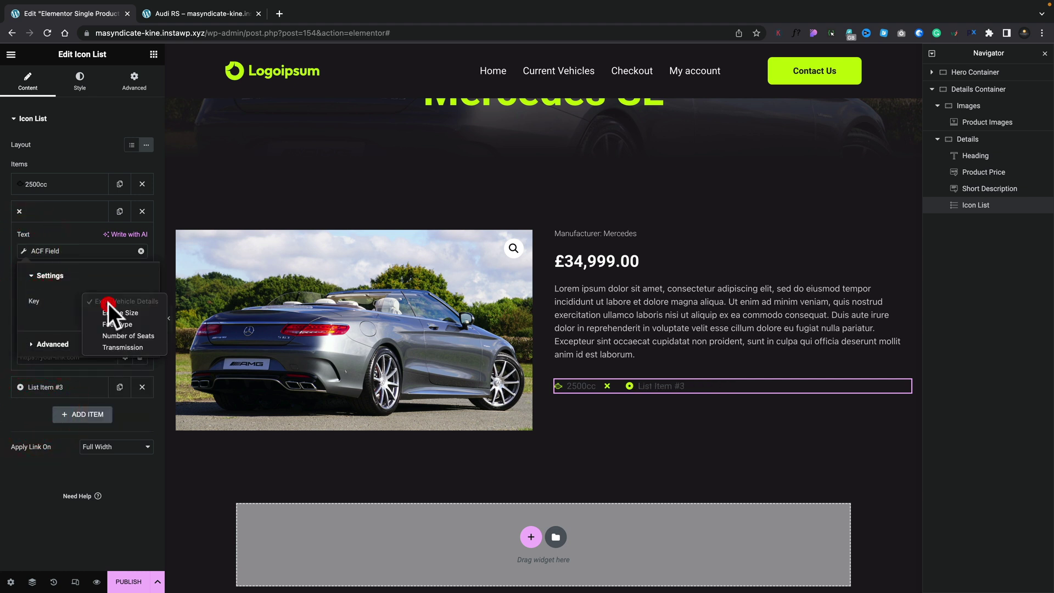
click(116, 323)
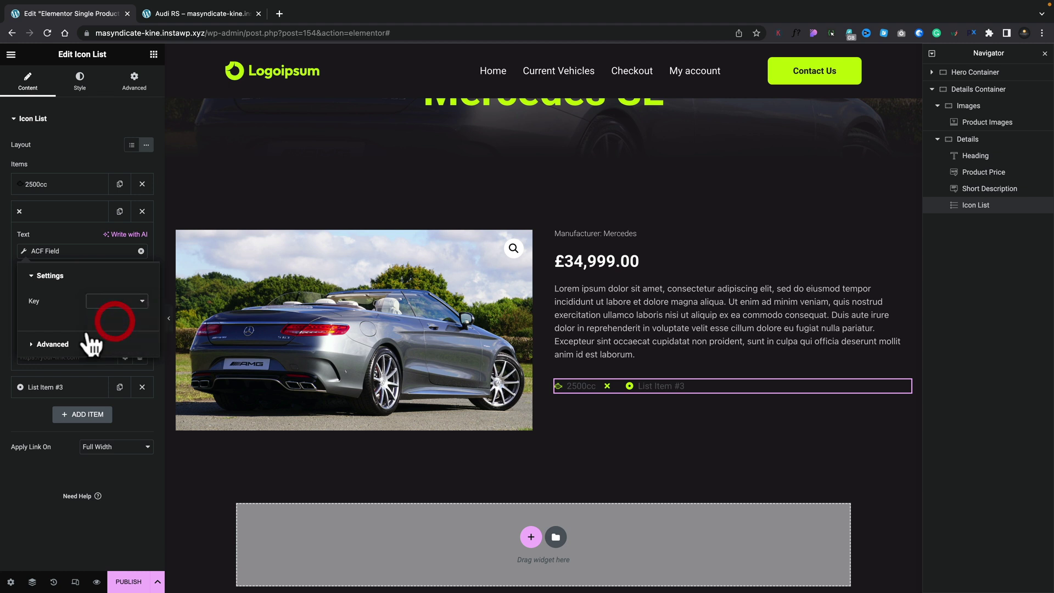
Add "(fuel)" as the text after the second list item's Fuel Type field
click(60, 344)
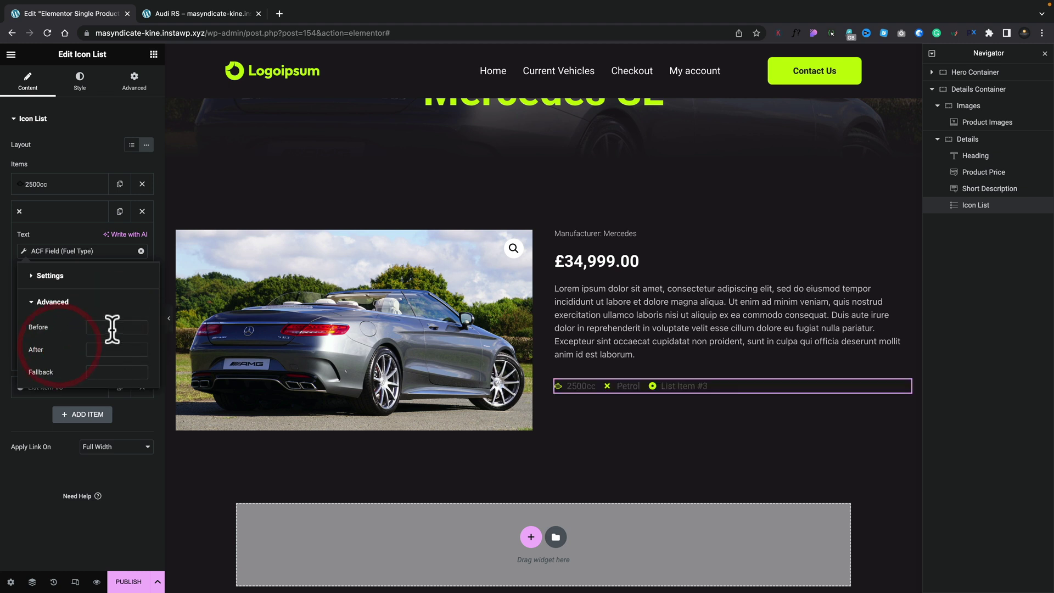
text((fuel))
click(63, 253)
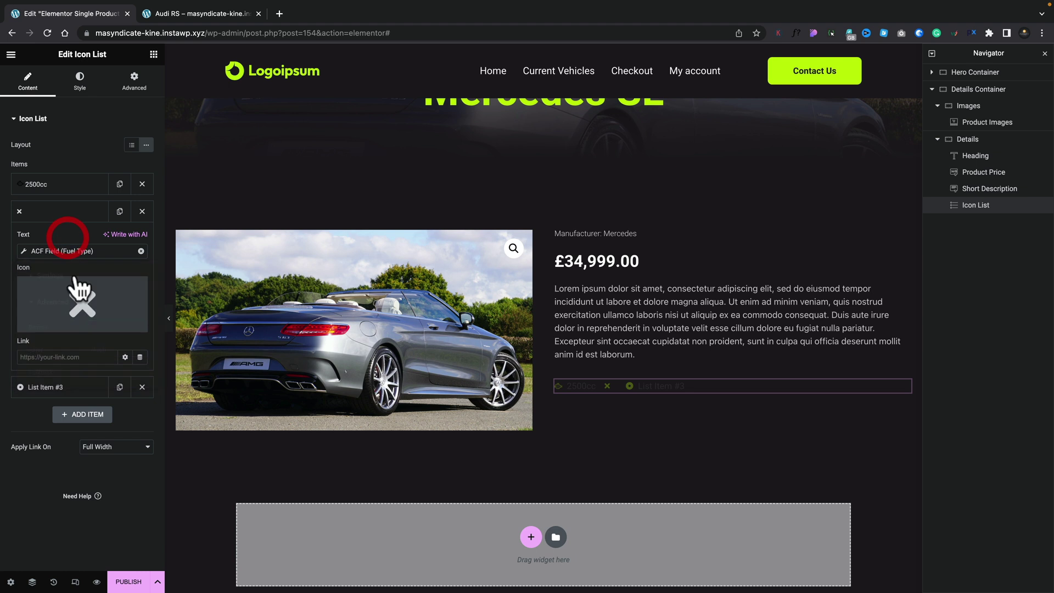
Set the second list item's icon to the fuel pump SVG from the media library
click(115, 324)
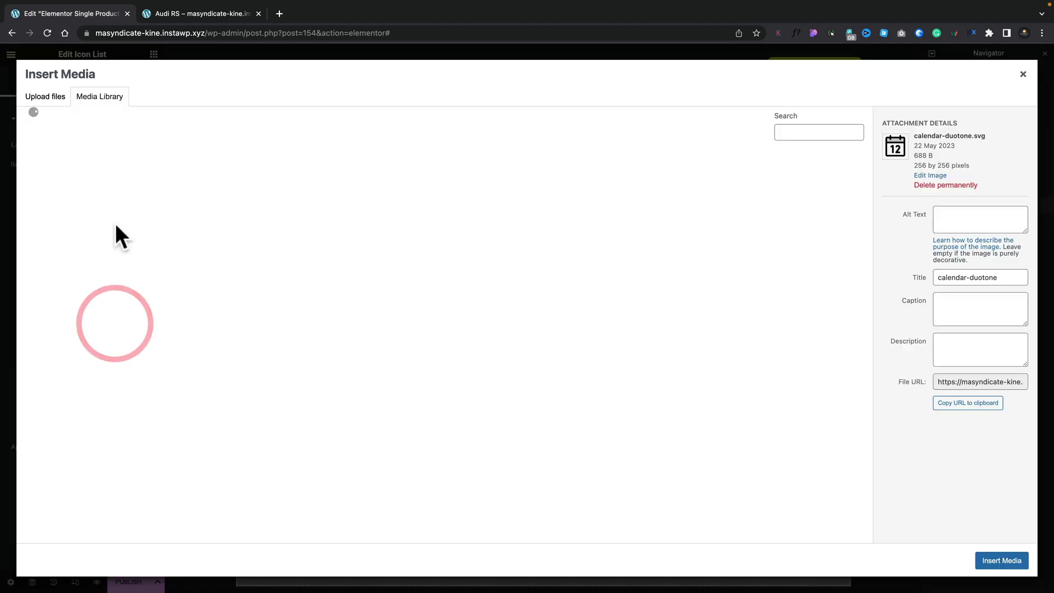
click(299, 211)
click(1001, 561)
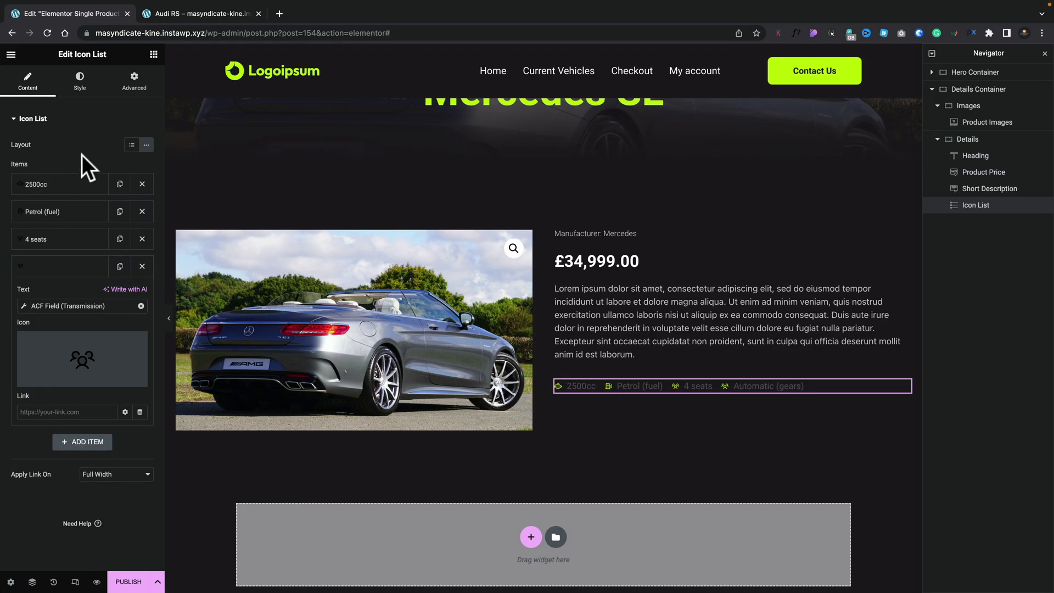
Try the icon list's divider, switch it off again and set the icon size to 20 px
click(80, 83)
click(142, 208)
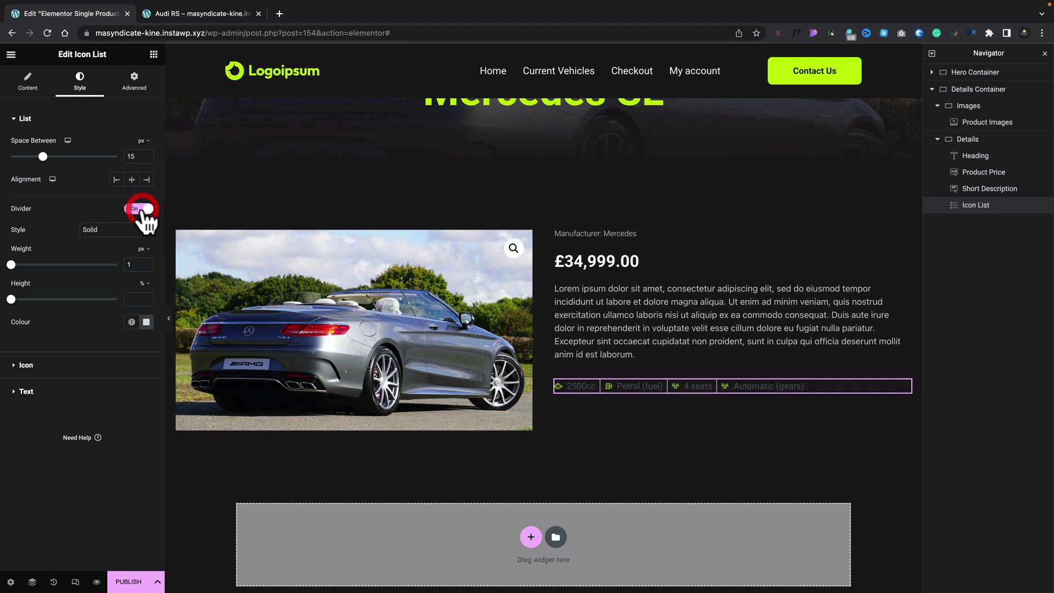
click(138, 210)
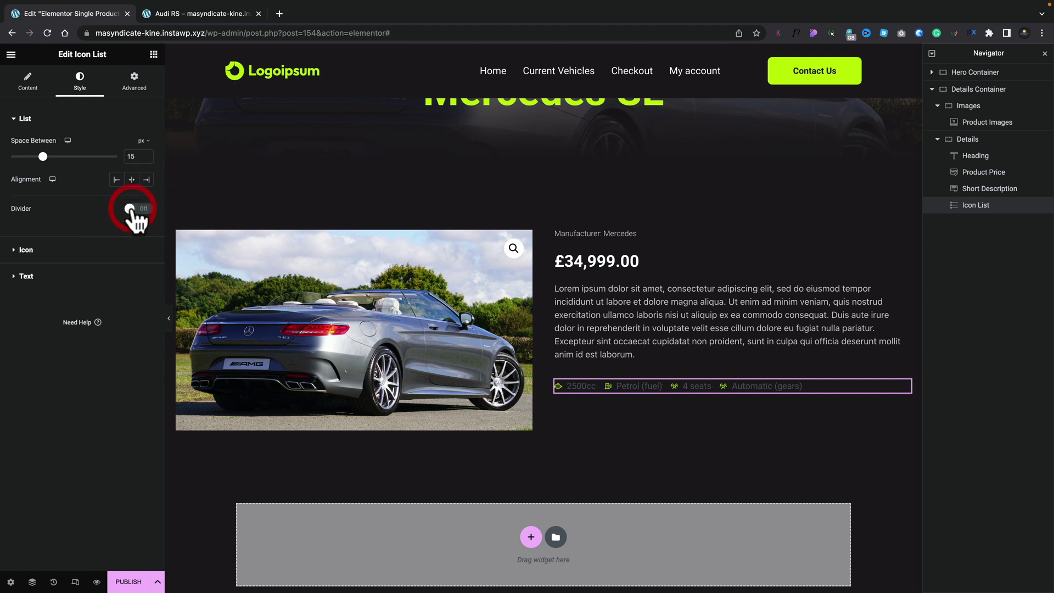
click(32, 250)
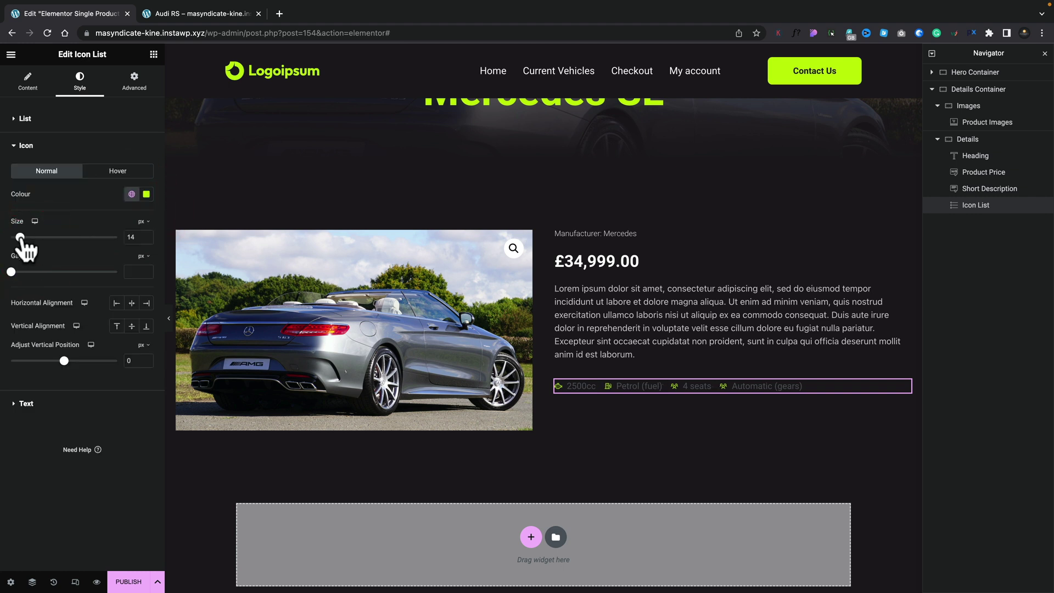
drag(20, 242, 27, 245)
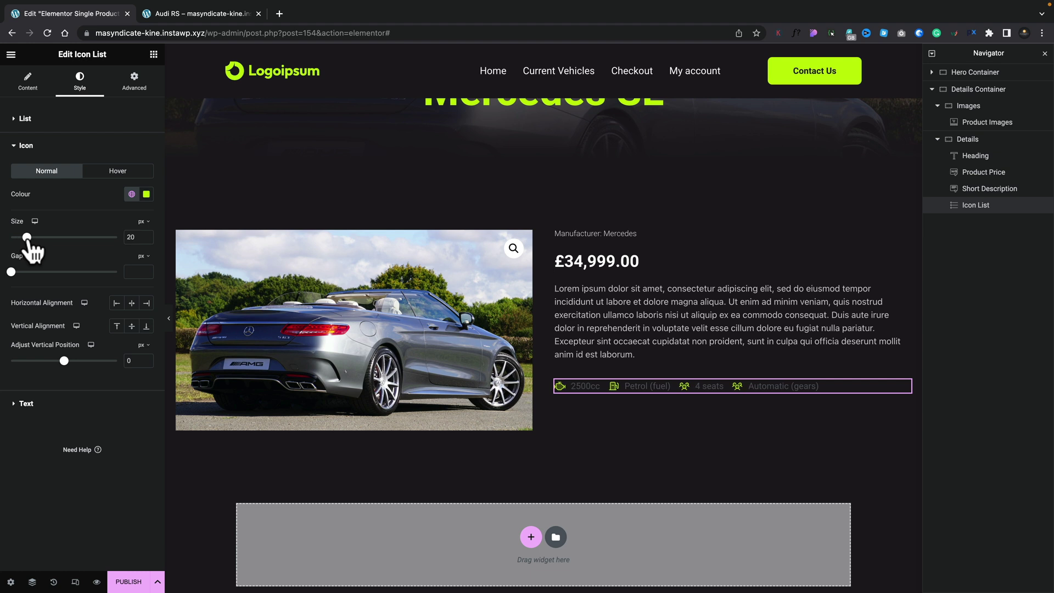
Set the icons' normal colour to global White and hover colour to global Primary, with a gap of 0 px
click(149, 197)
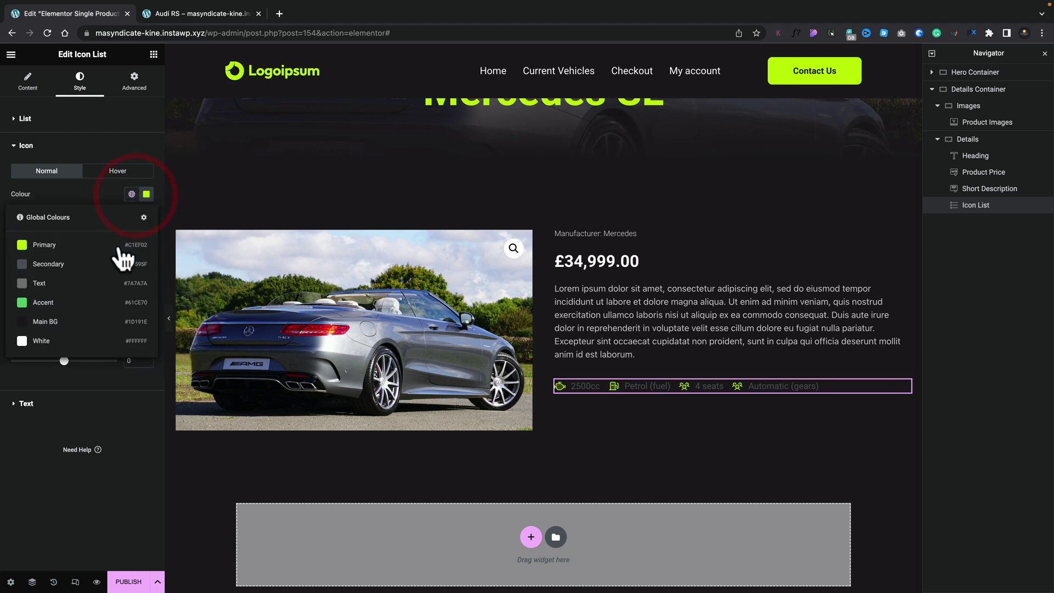
click(44, 340)
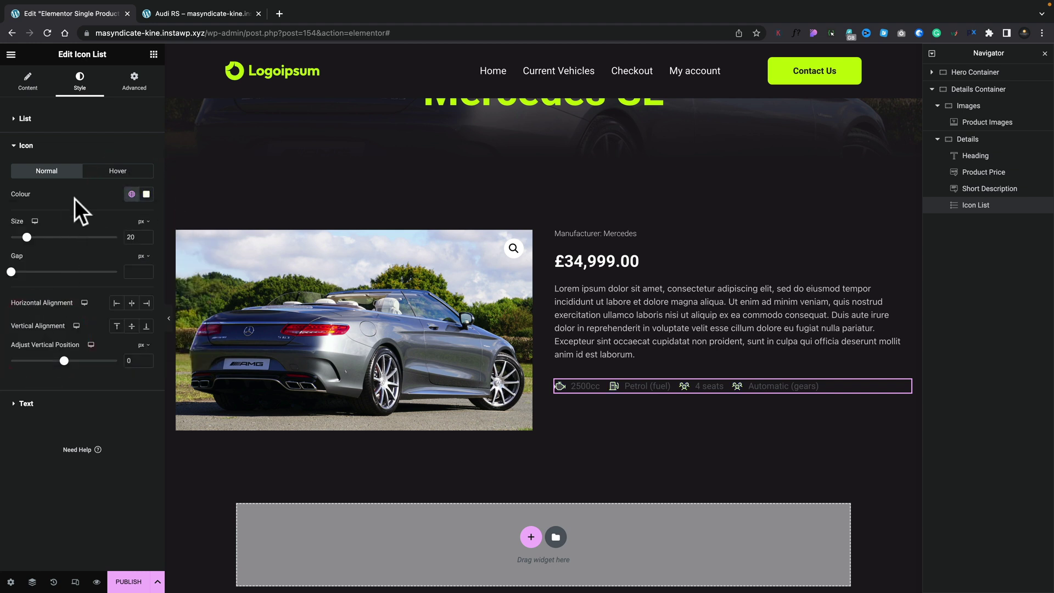
click(118, 172)
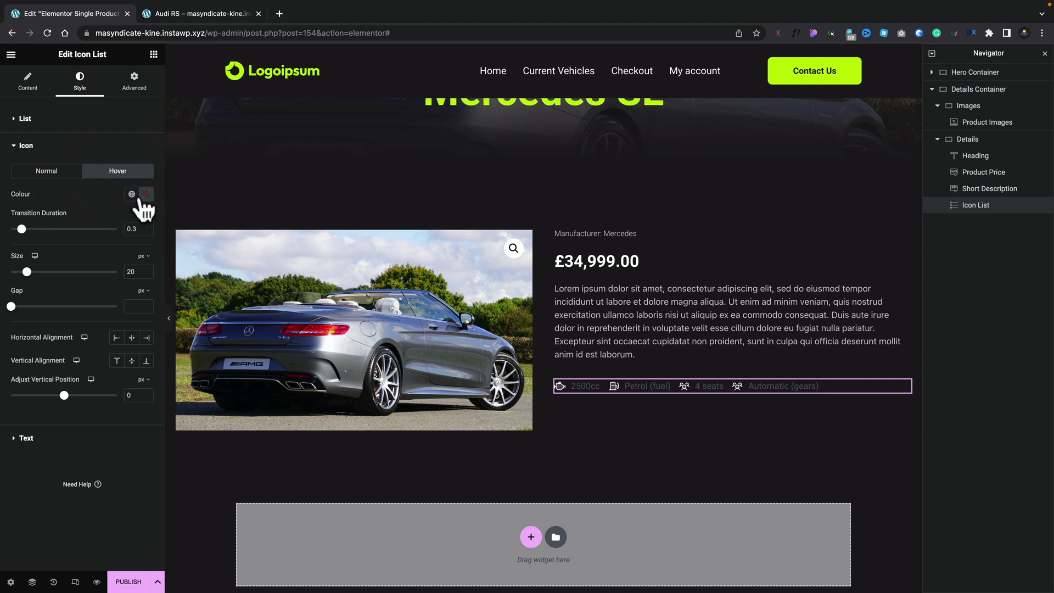
click(133, 195)
click(67, 238)
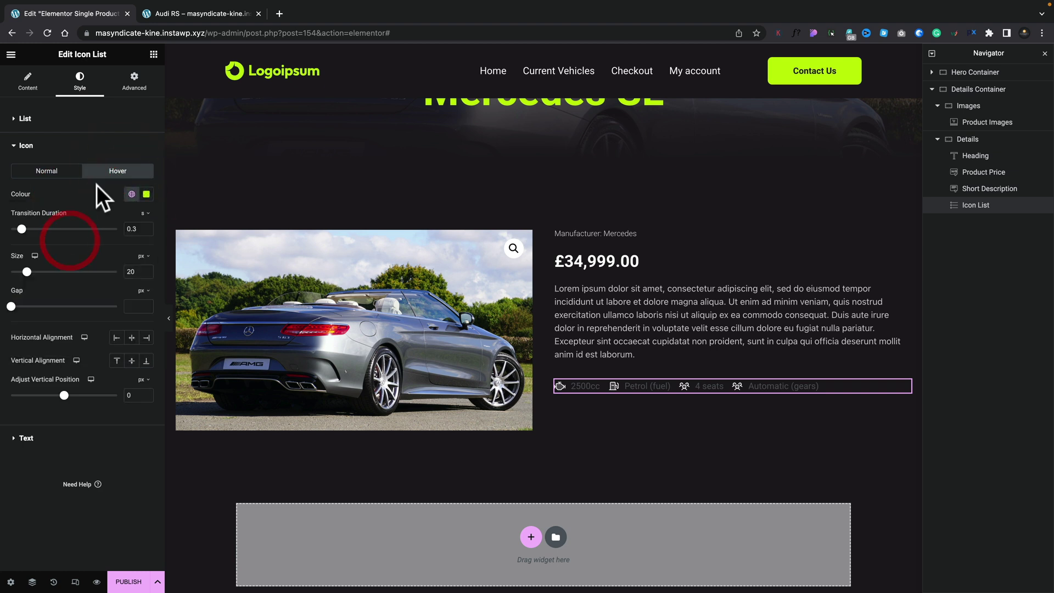
click(97, 185)
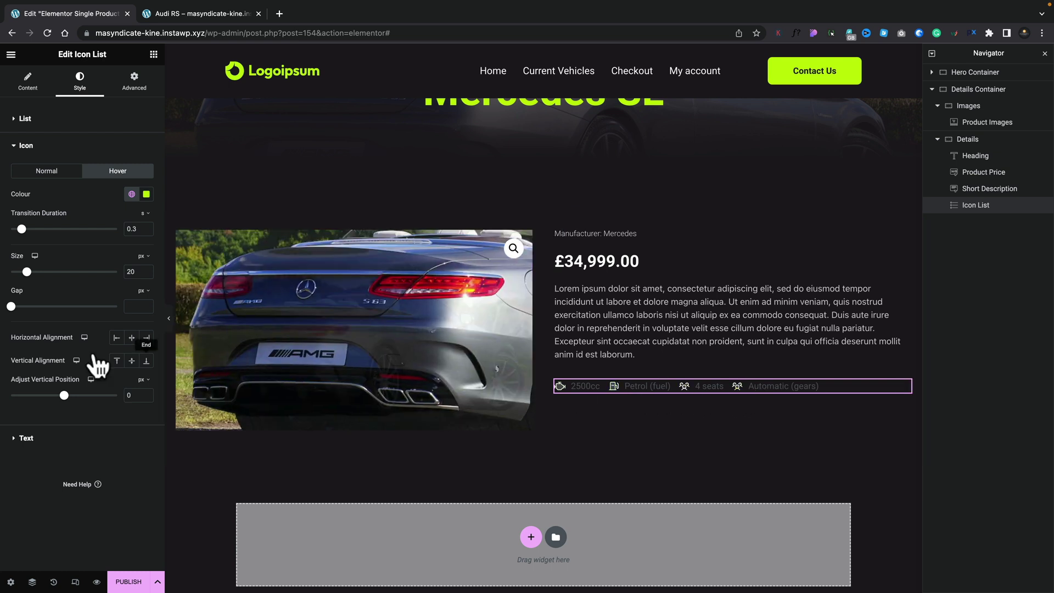
mouse_move(11, 307)
mouse_down()
mouse_move(31, 307)
mouse_move(11, 309)
mouse_up()
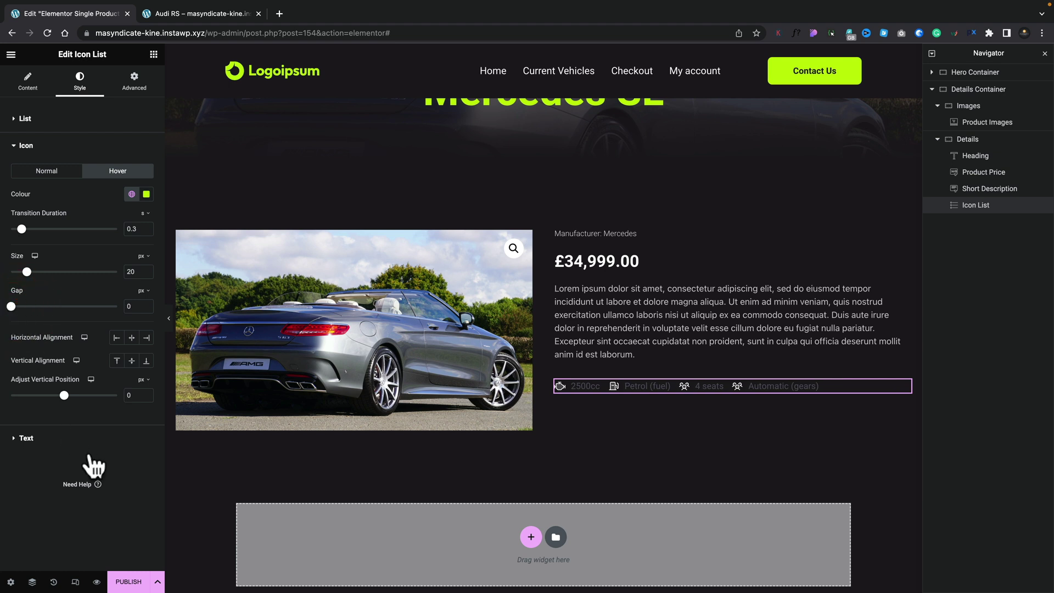
Set the icon list's text colour to White and reduce its opacity to about #FFFFFFBA
click(26, 438)
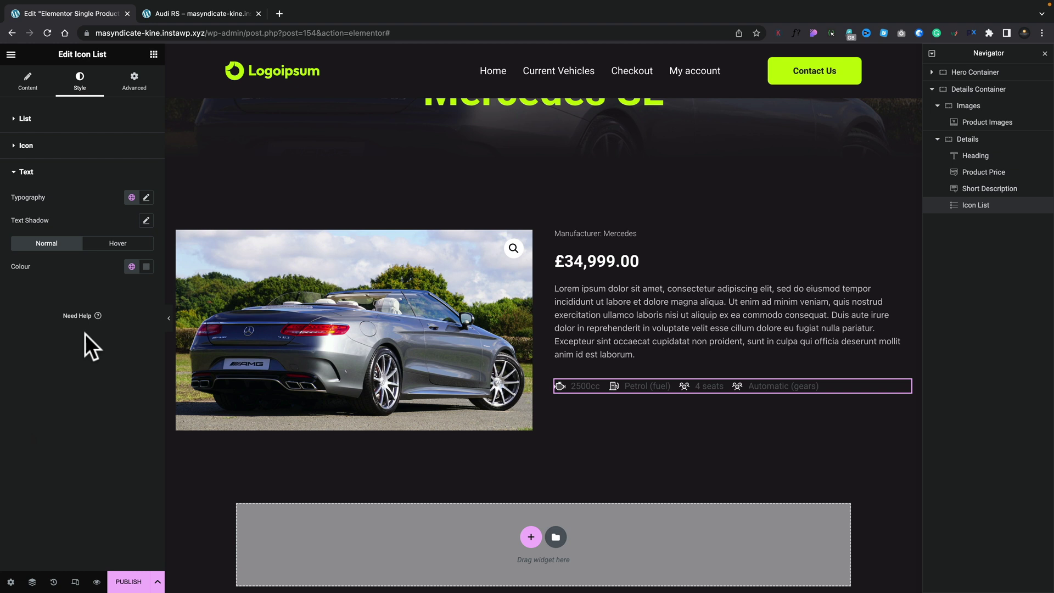
click(132, 268)
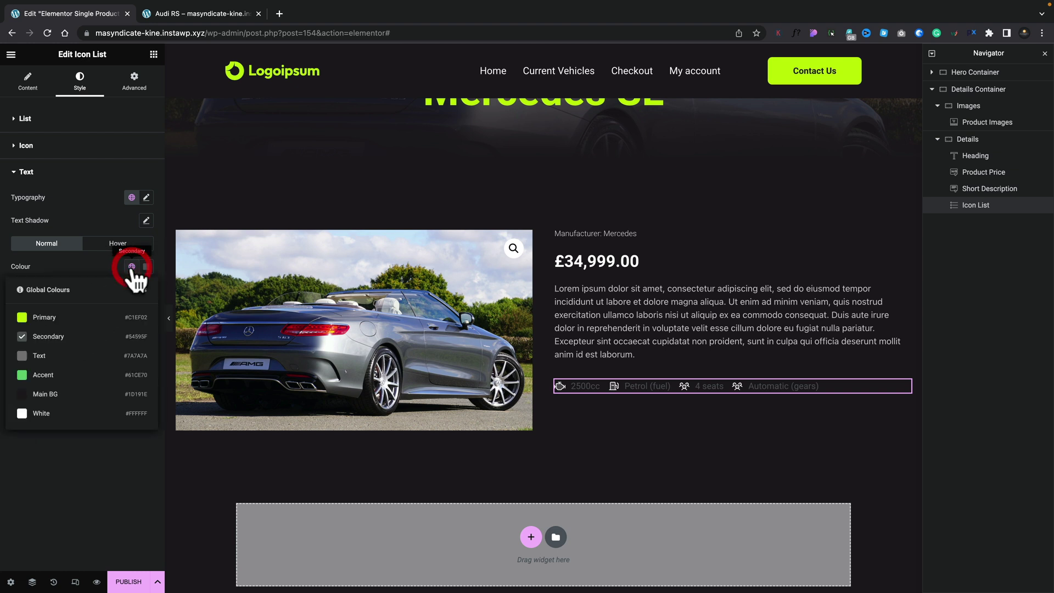
click(45, 412)
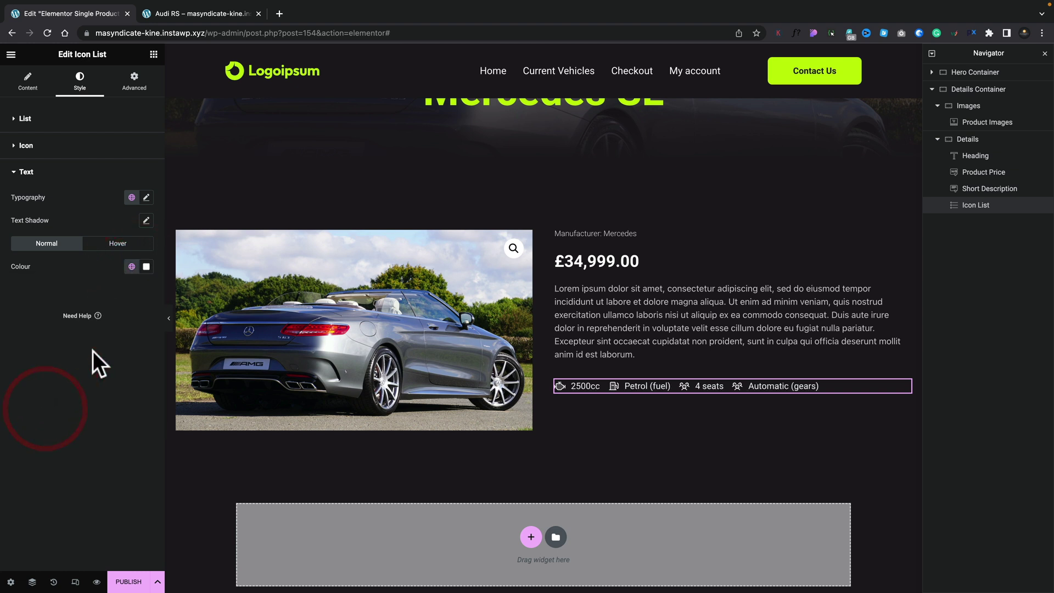
click(146, 266)
drag(208, 410, 176, 411)
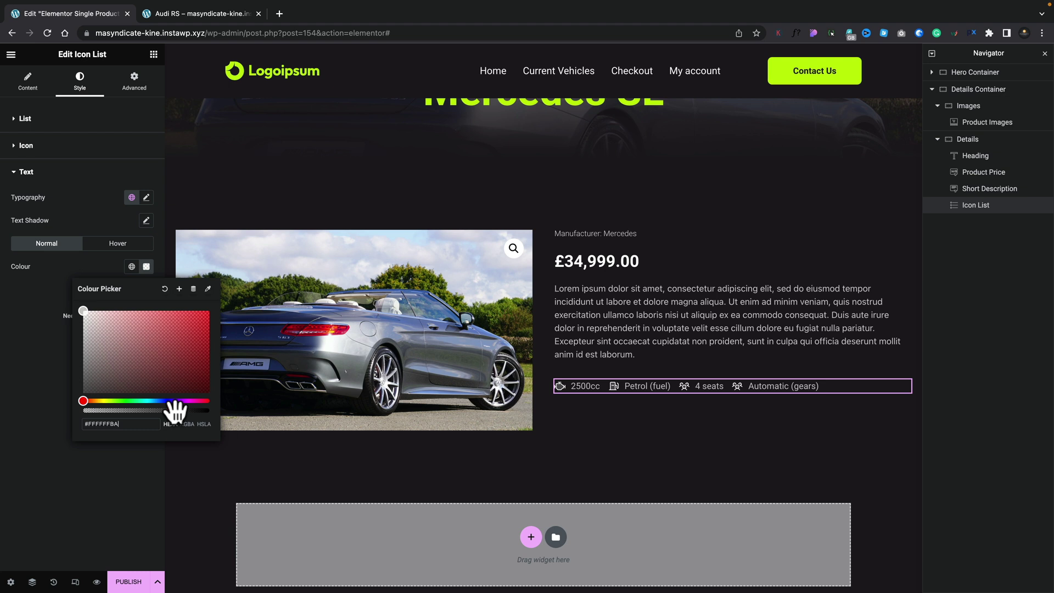
click(108, 481)
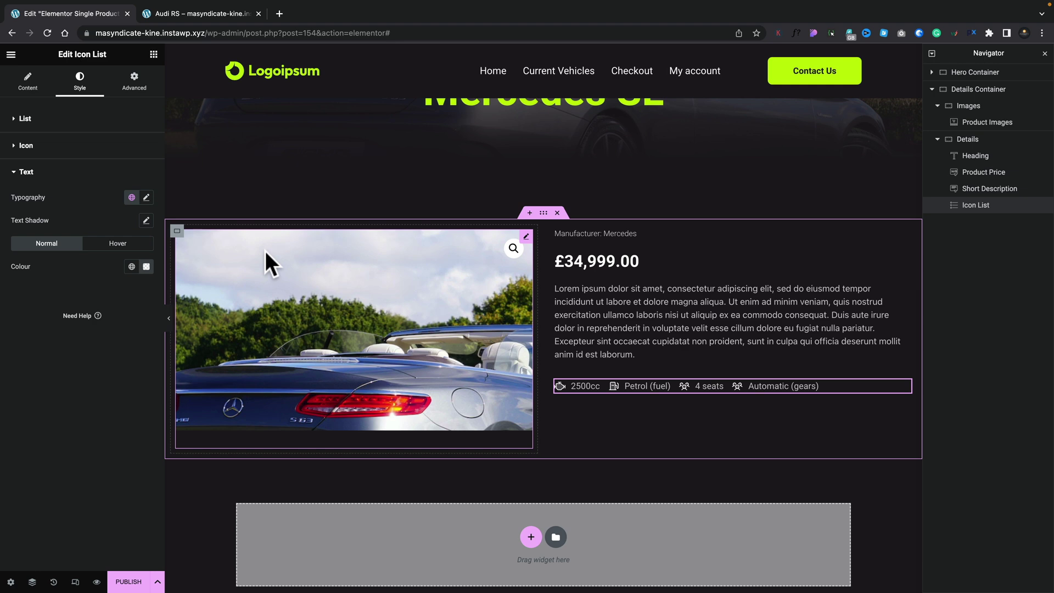
Find the Button widget and add it below the icon list in the Details container
click(154, 55)
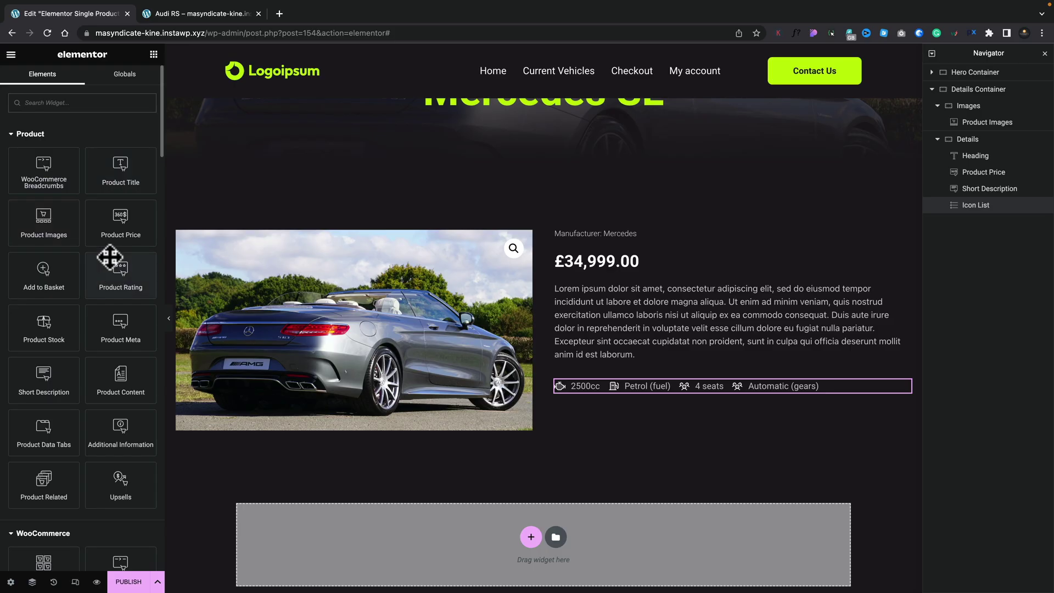
click(25, 103)
text(button)
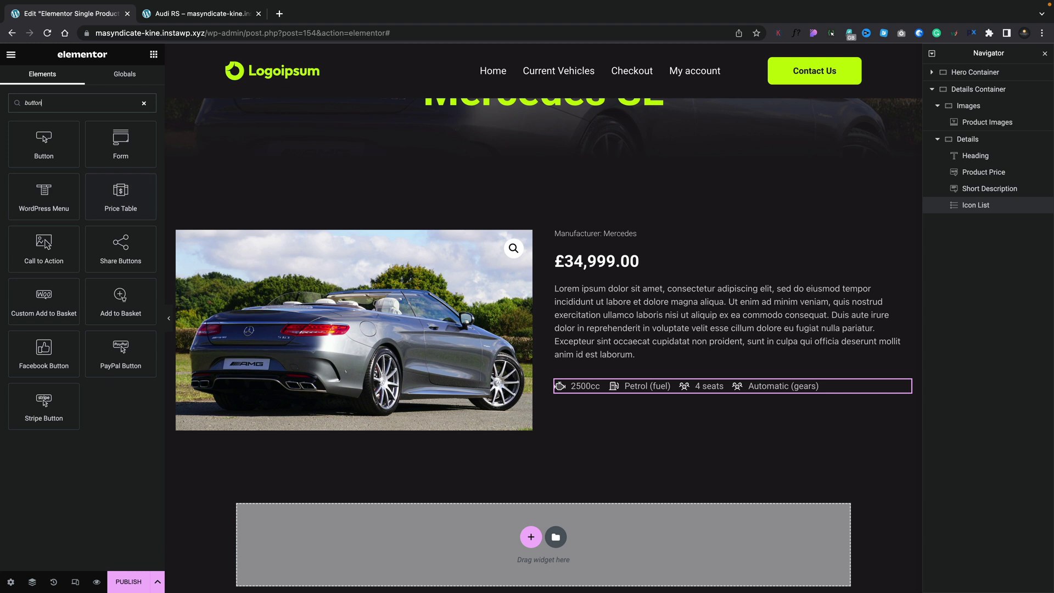
drag(52, 150, 640, 388)
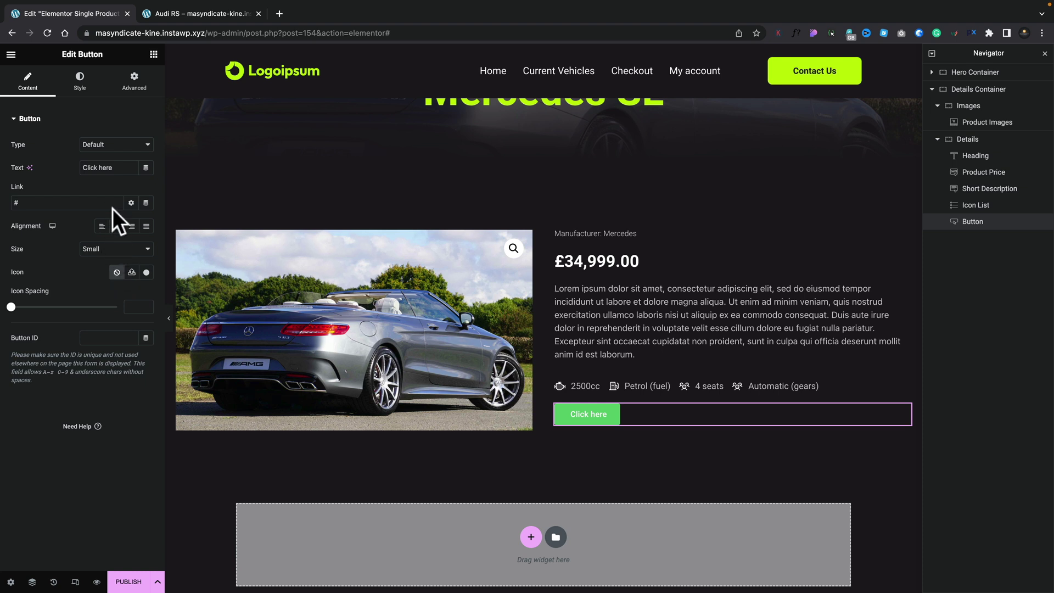
Set the button's text to "Book a test drive" and its size to Medium
triple_click(118, 167)
text(Book a test drive)
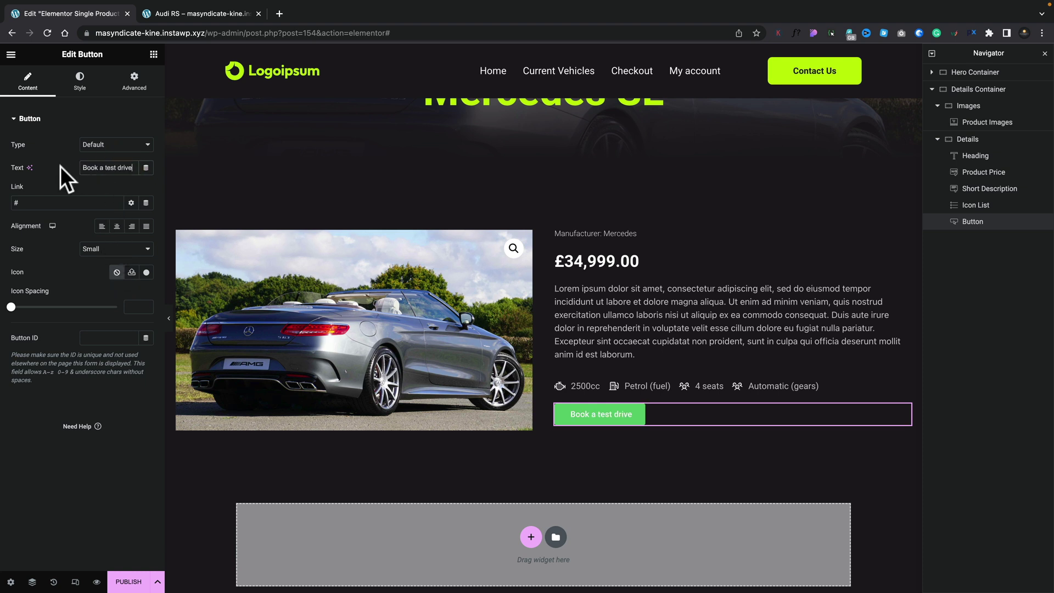
click(135, 248)
click(109, 260)
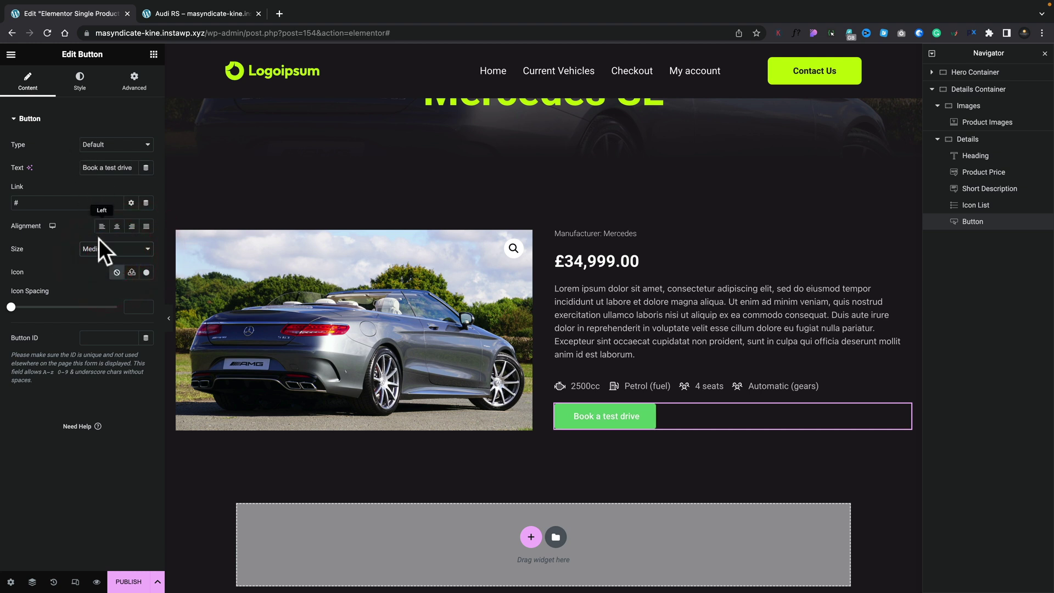
Add the calendar-duotone SVG as the button's icon, positioned after the text with an icon spacing of 10
click(132, 272)
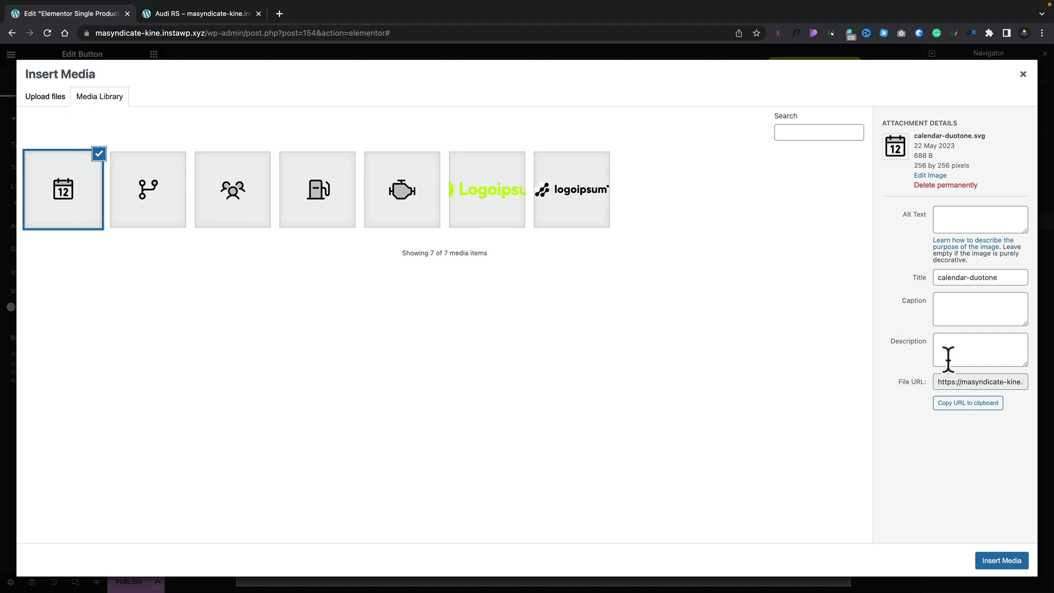
click(991, 562)
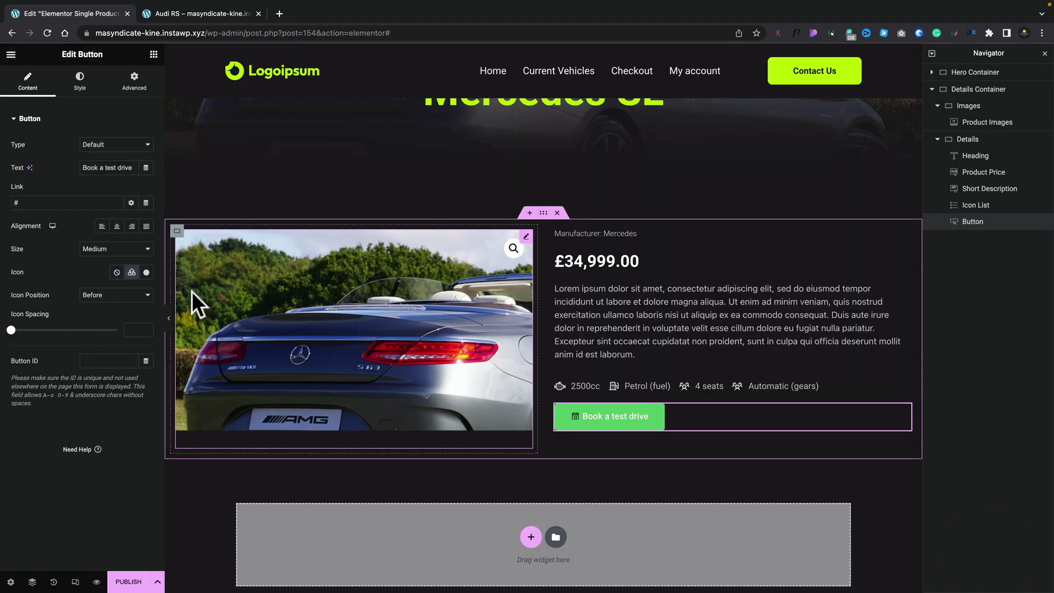
click(121, 295)
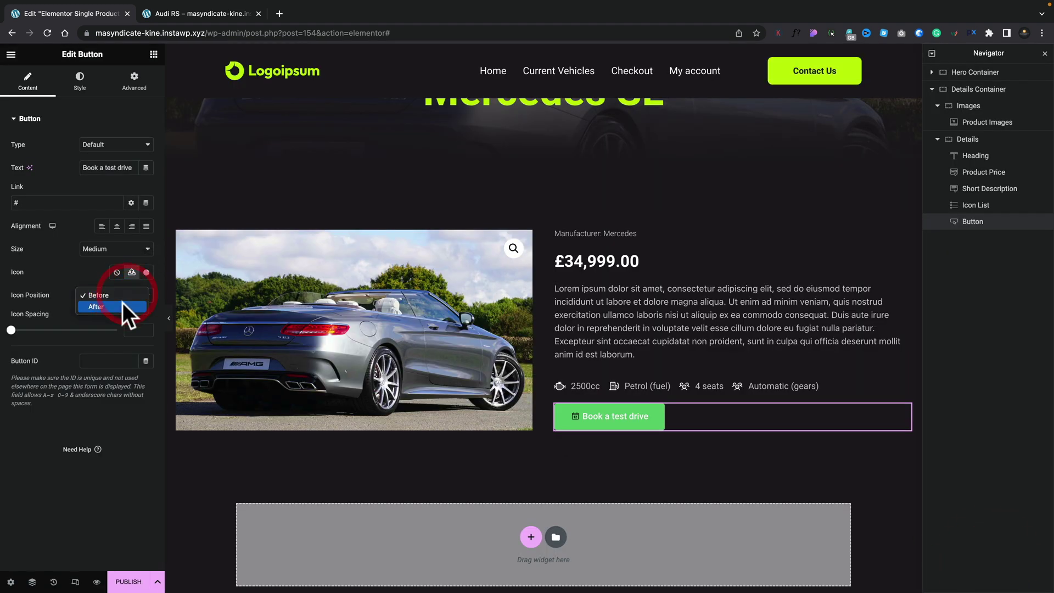
click(123, 303)
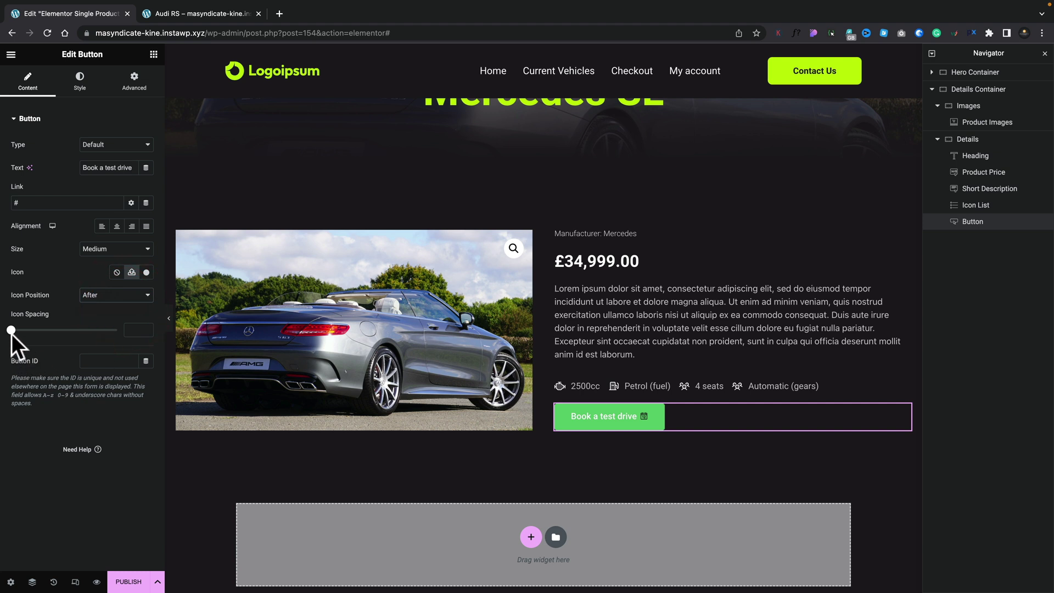
drag(12, 330, 30, 331)
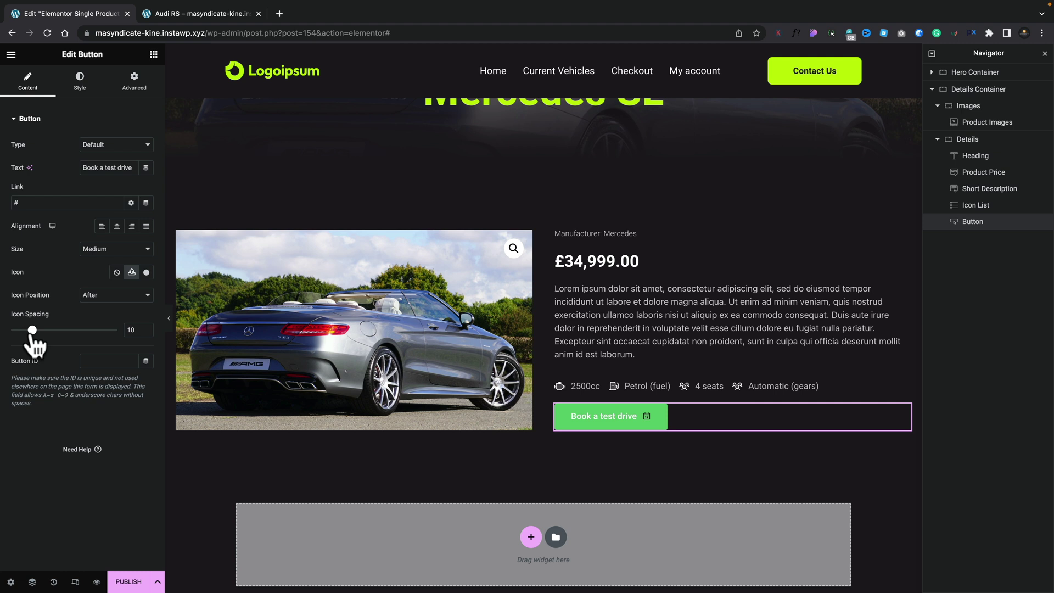
Style the button with the lime-green global background, a dark global text colour and a border radius of 8 px on all corners
click(82, 81)
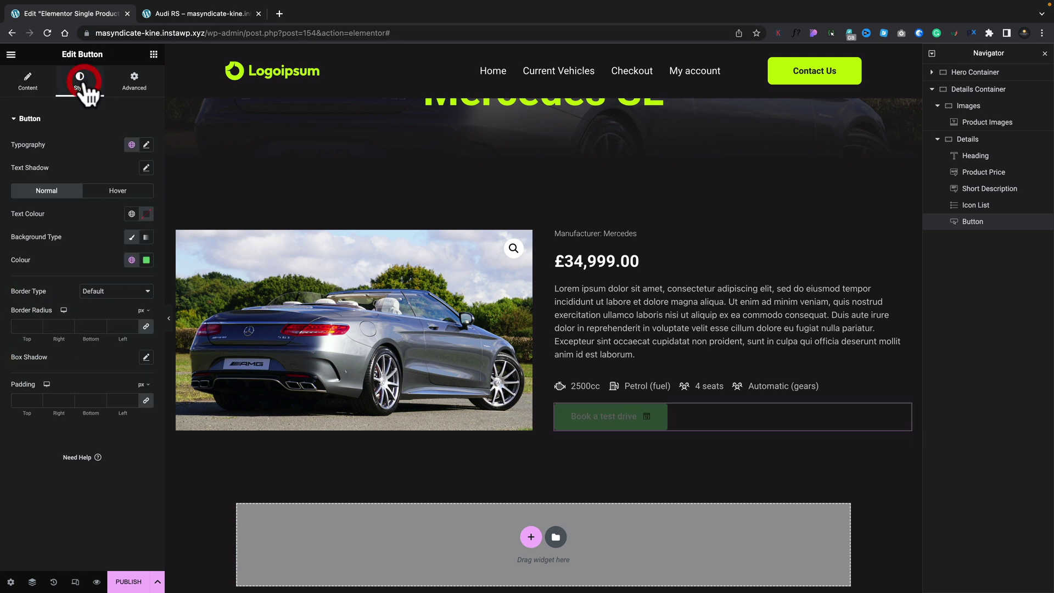
click(132, 260)
click(57, 305)
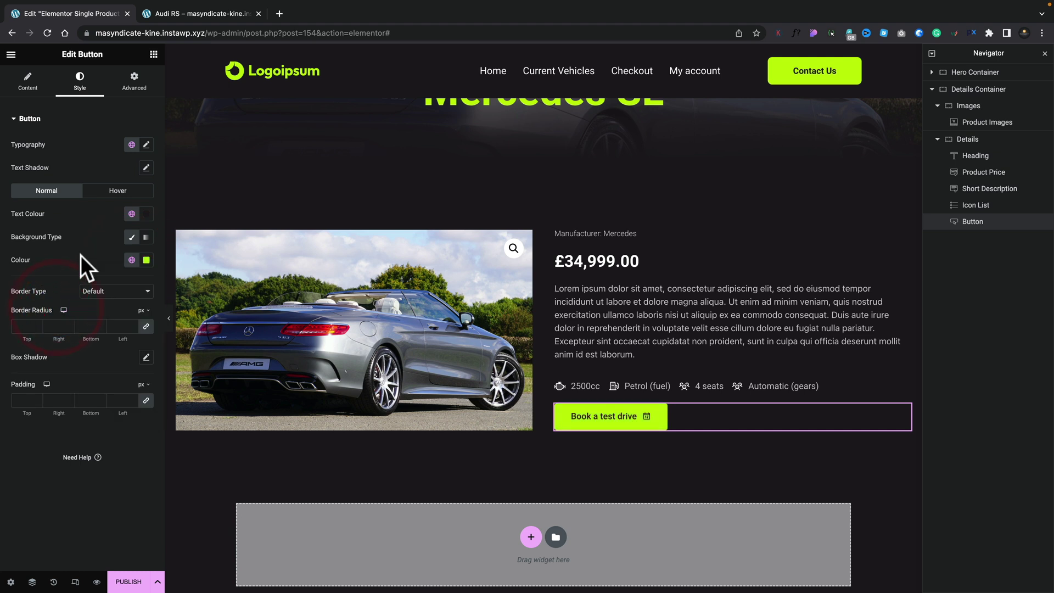
click(28, 326)
text(4)
key(BackSpace)
text(8)
click(74, 304)
click(115, 198)
click(58, 195)
Check the description tabs on the Audi RS product page, and add the Product Data Tabs widget to the template below the Details Container
scroll(397, 440, down, 2)
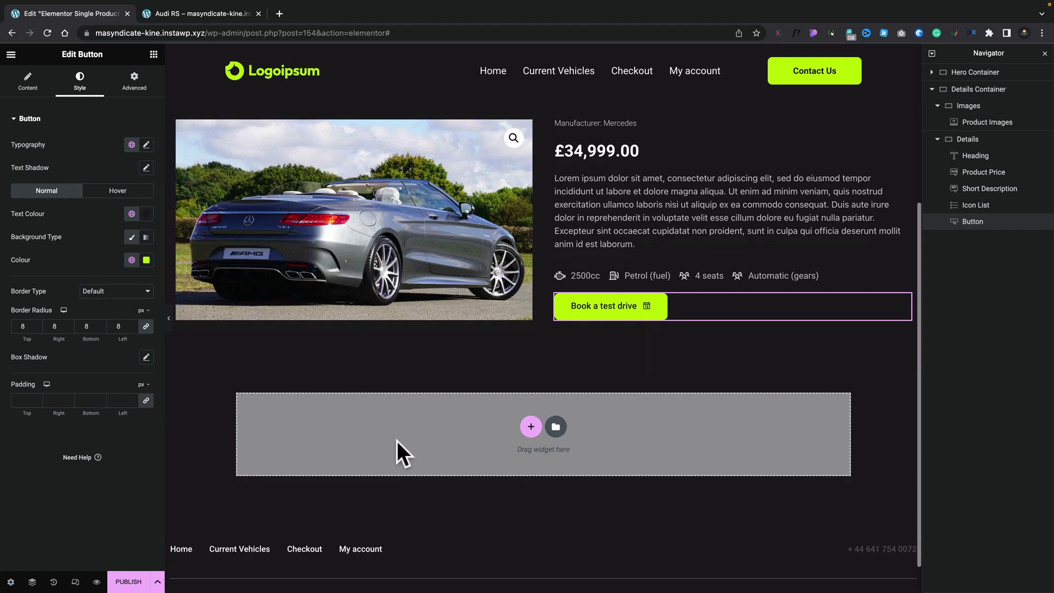
click(216, 14)
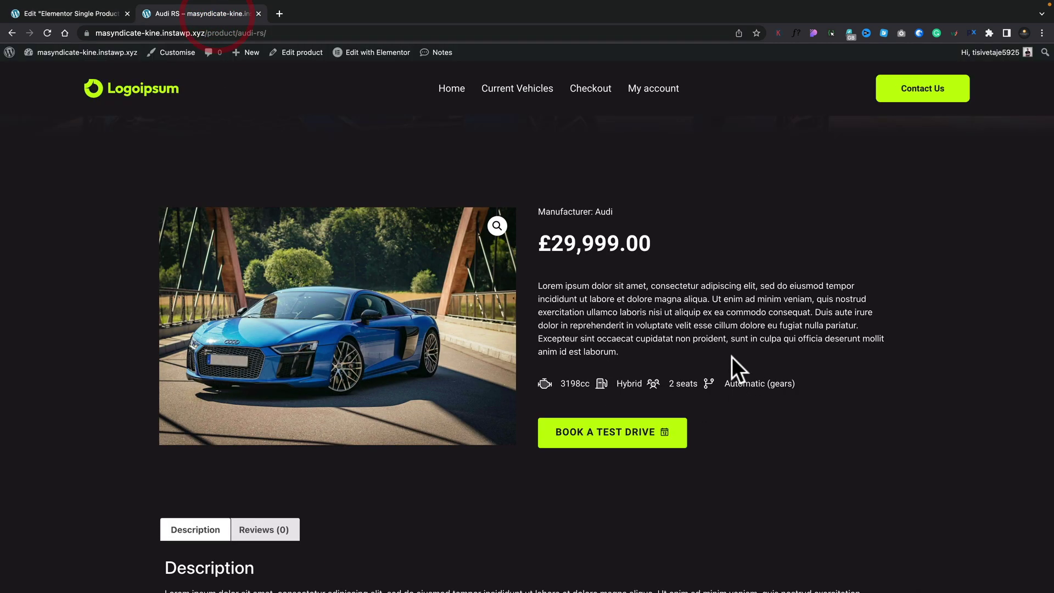
scroll(413, 505, down, 3)
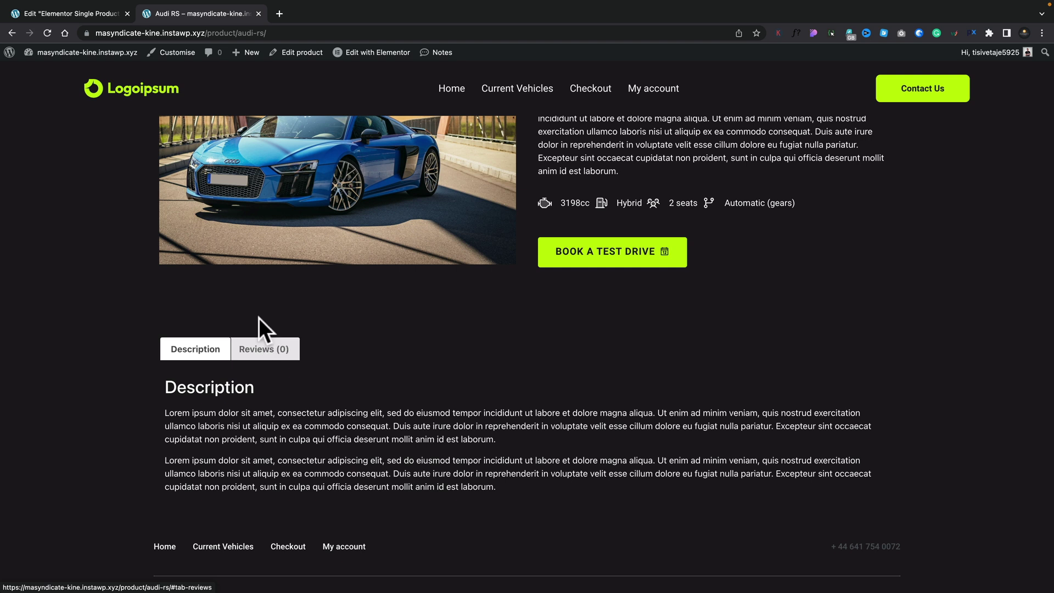
click(84, 13)
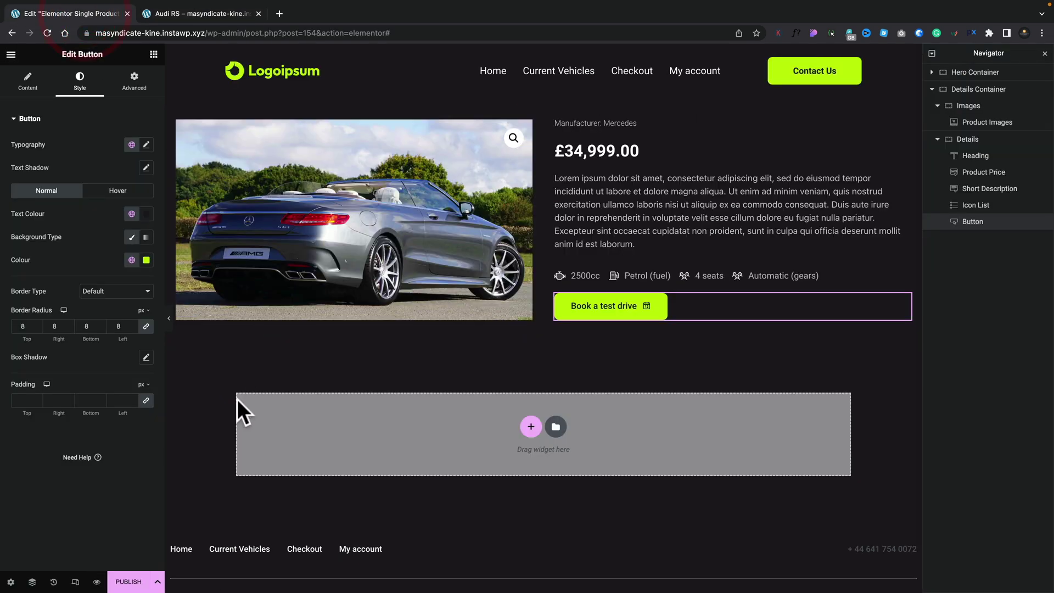
click(153, 55)
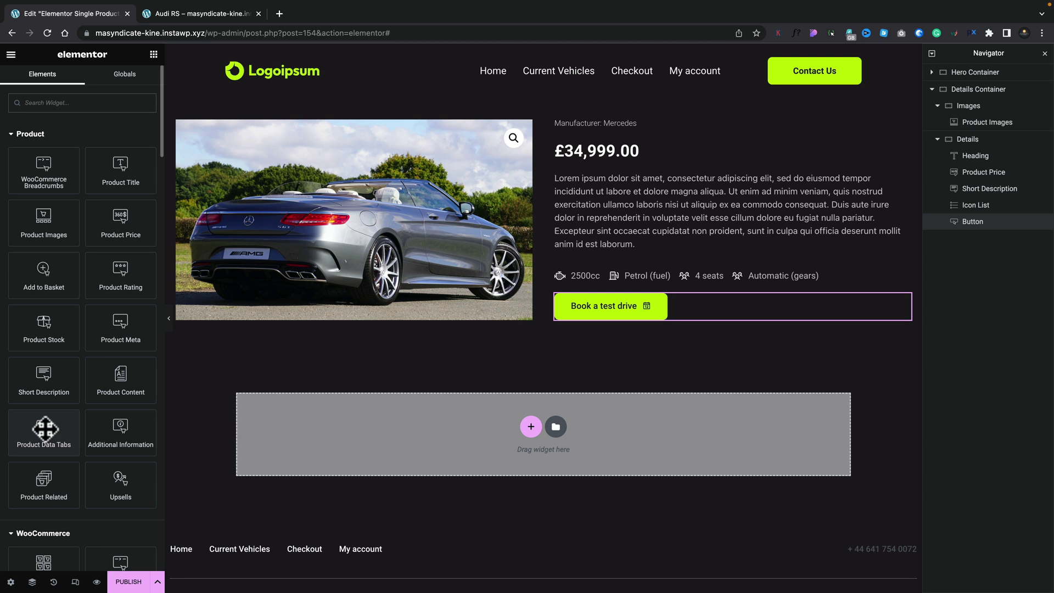
drag(44, 428, 333, 420)
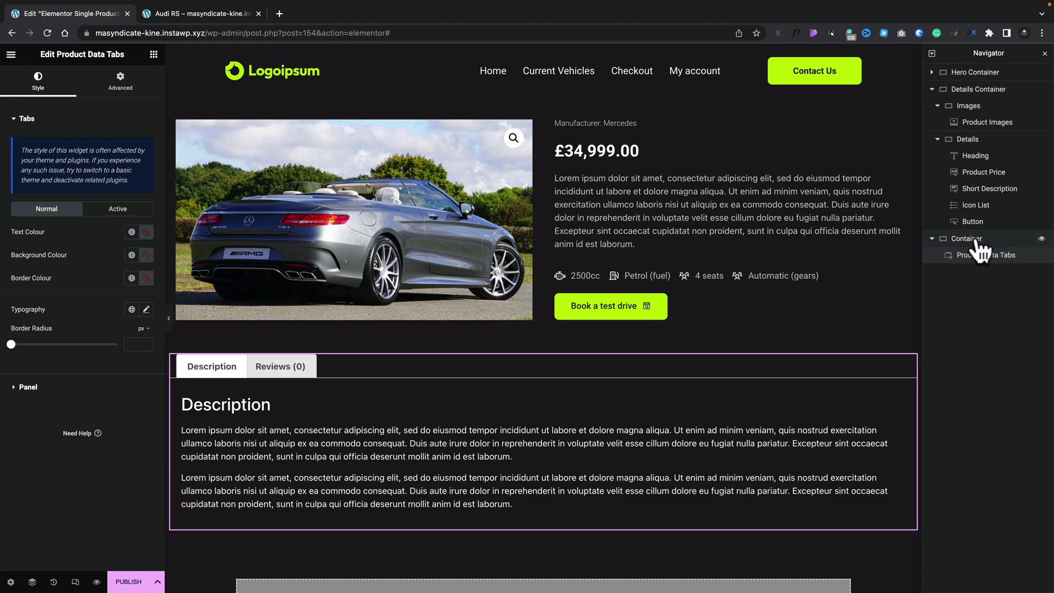
Rename the container holding the Product Data Tabs to "Description Container"
click(957, 240)
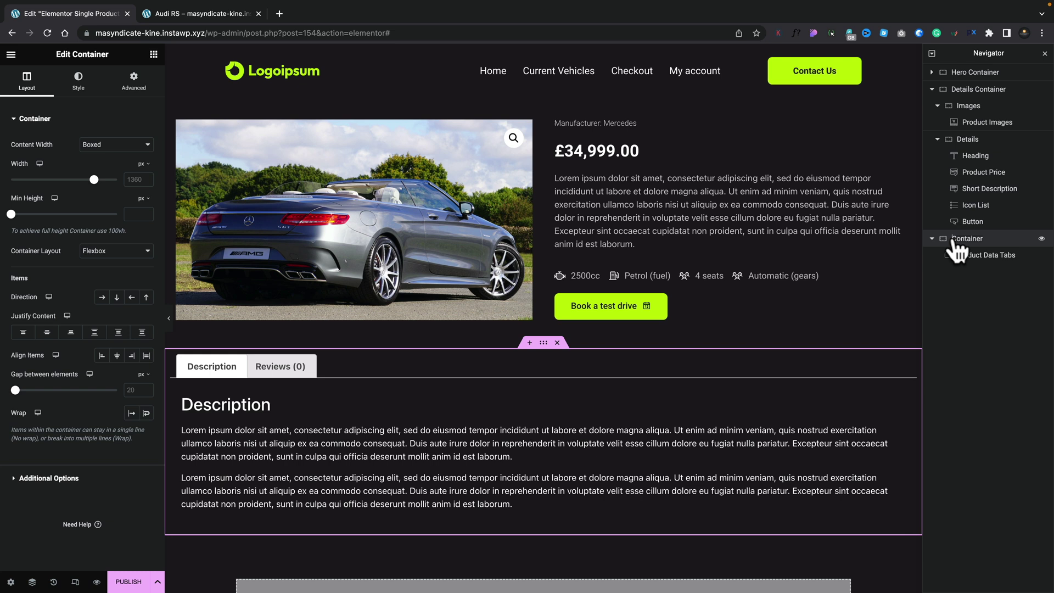
text(Description)
key(Return)
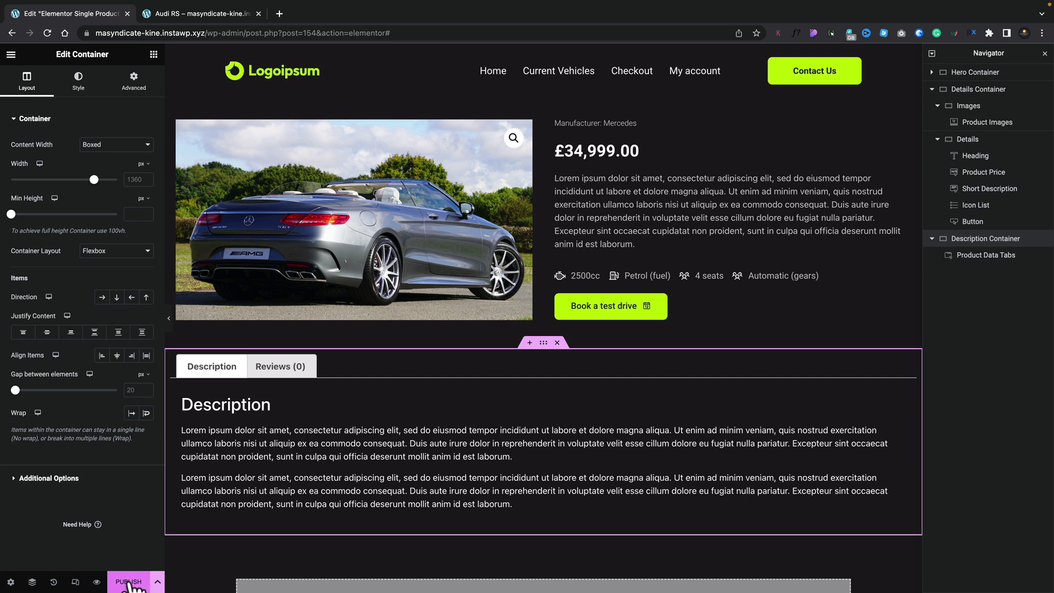
Start publishing the template and add a display condition that includes Products
click(129, 583)
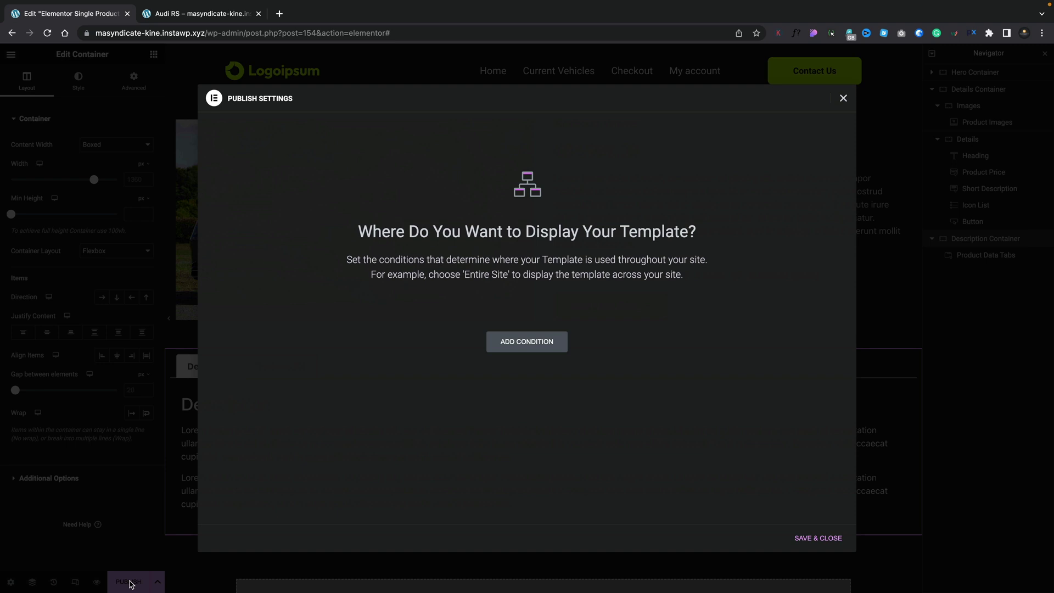
click(553, 347)
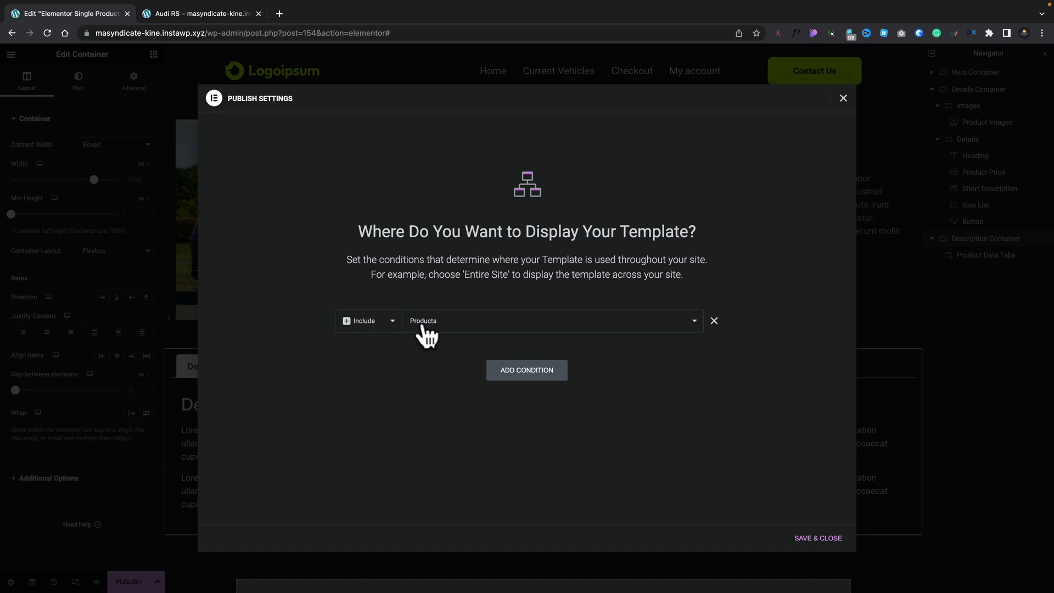
click(446, 322)
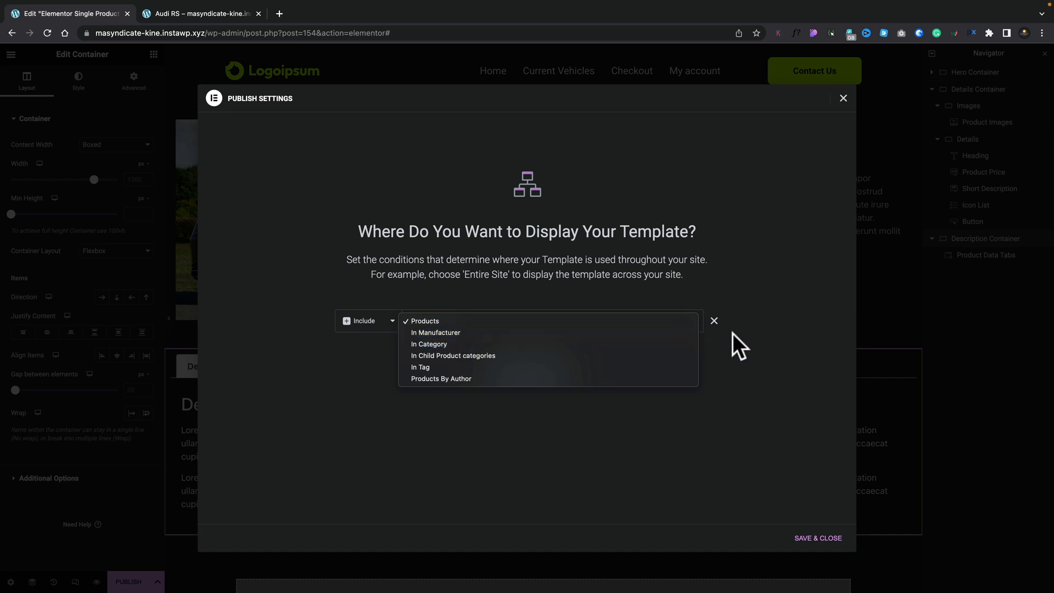
click(758, 357)
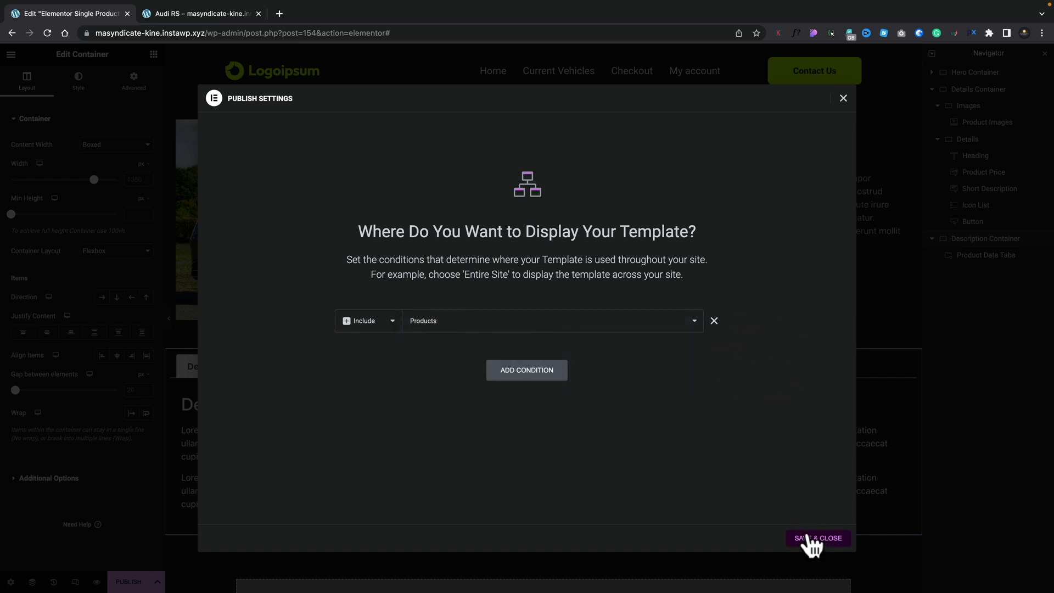
click(532, 368)
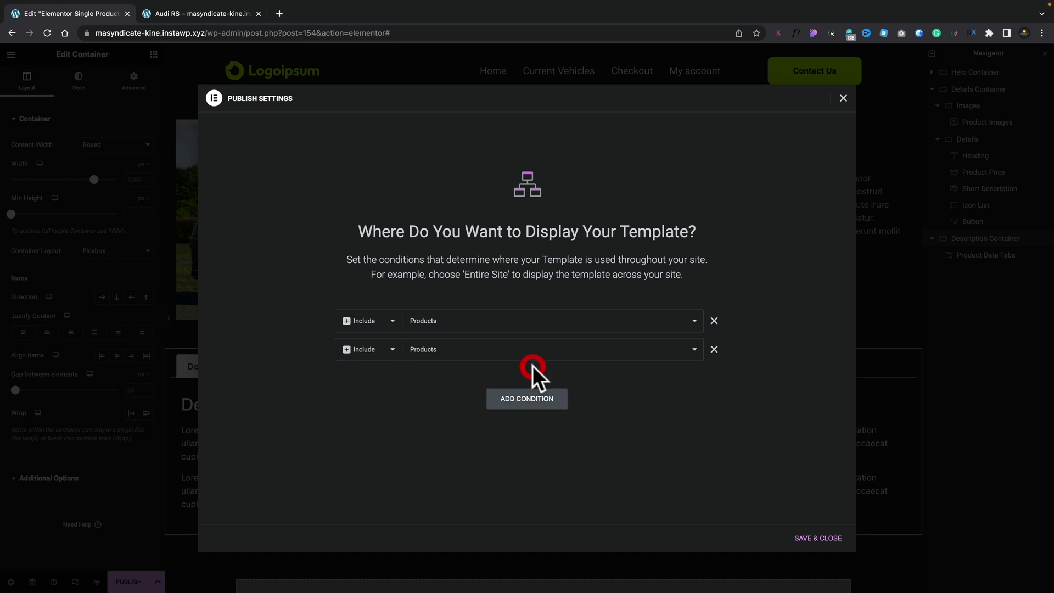
click(392, 349)
click(374, 361)
click(443, 347)
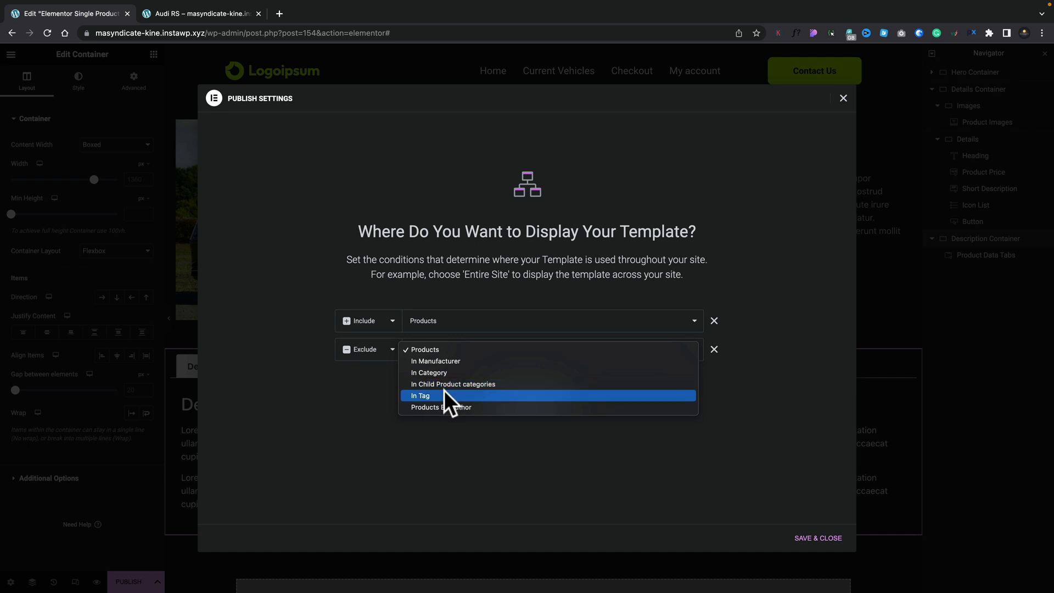
click(334, 396)
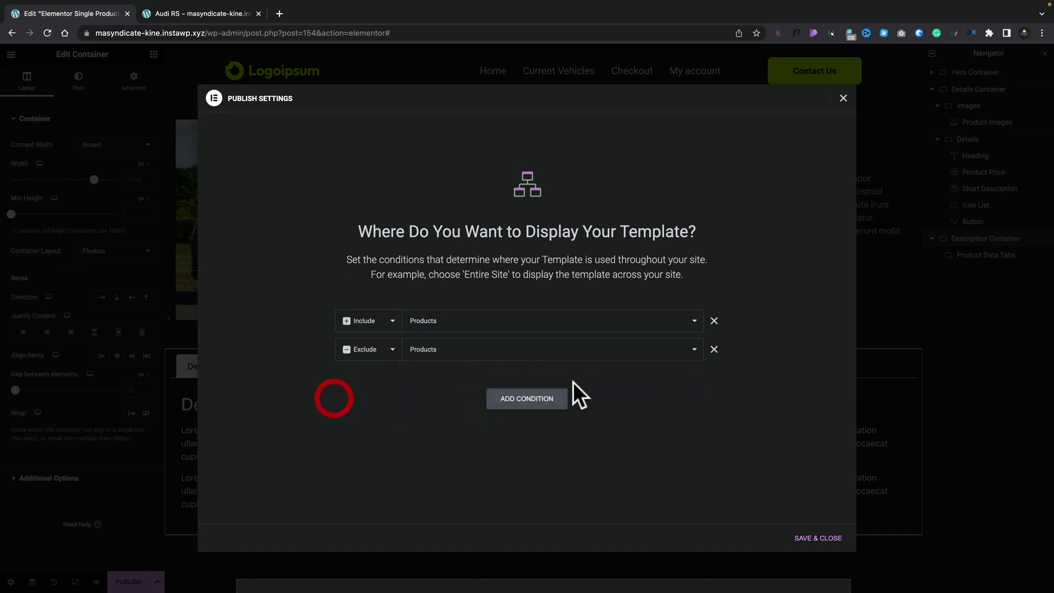
click(714, 350)
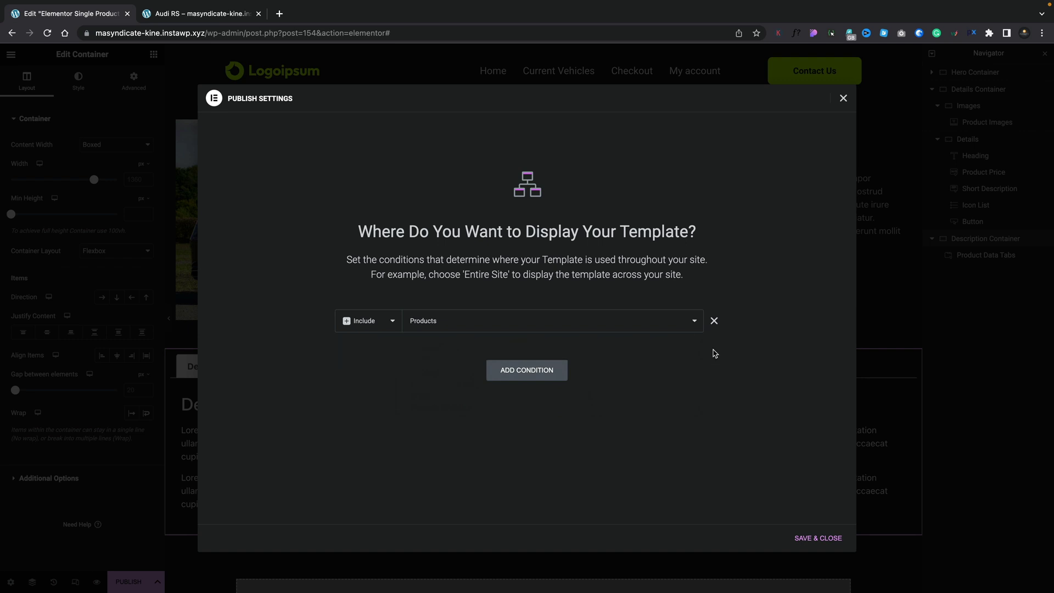
Save the display condition and close the publish settings
click(823, 538)
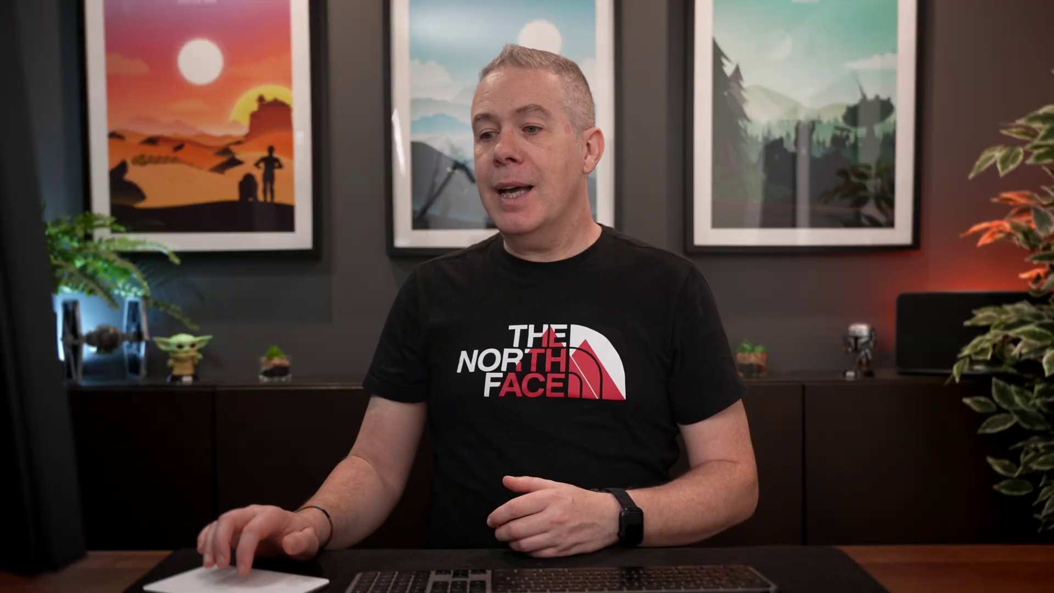